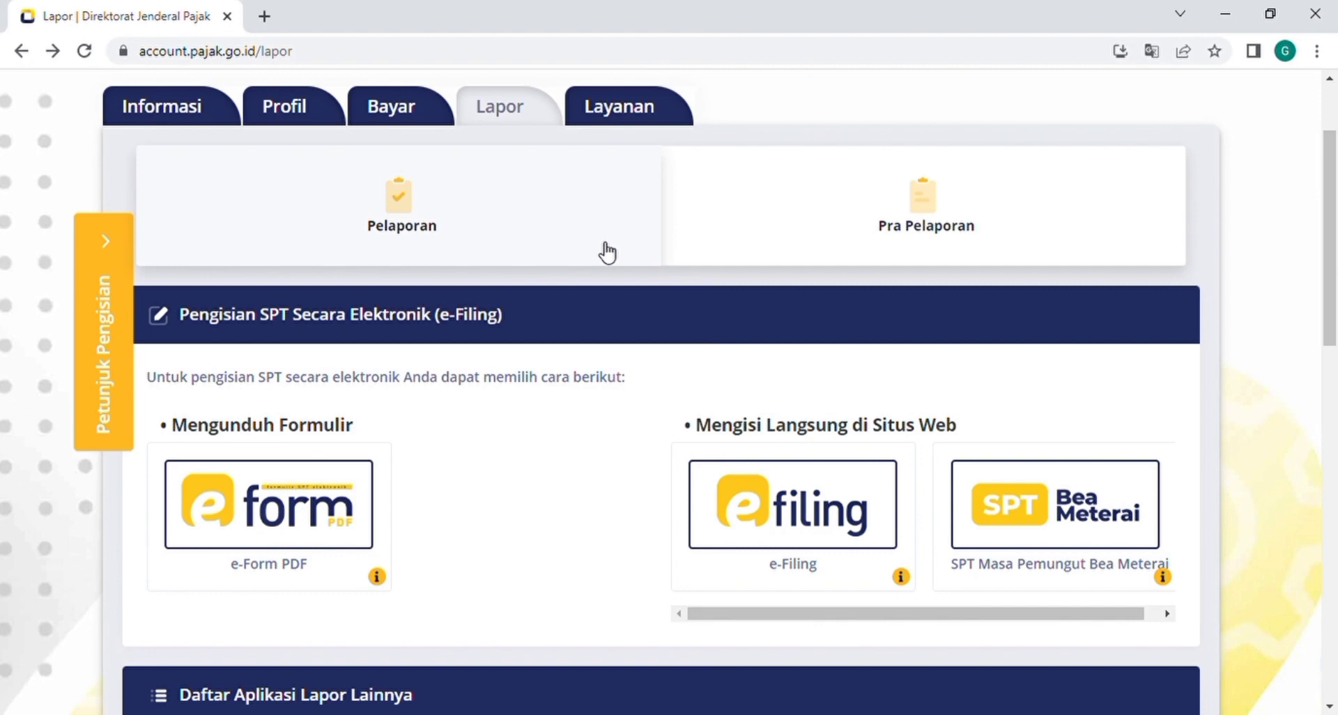
Step: Start a new SPT in e-Filing and answer Tidak to the business, separate spousal taxation and gross income below 60 million rupiah questions
left_click(803, 547)
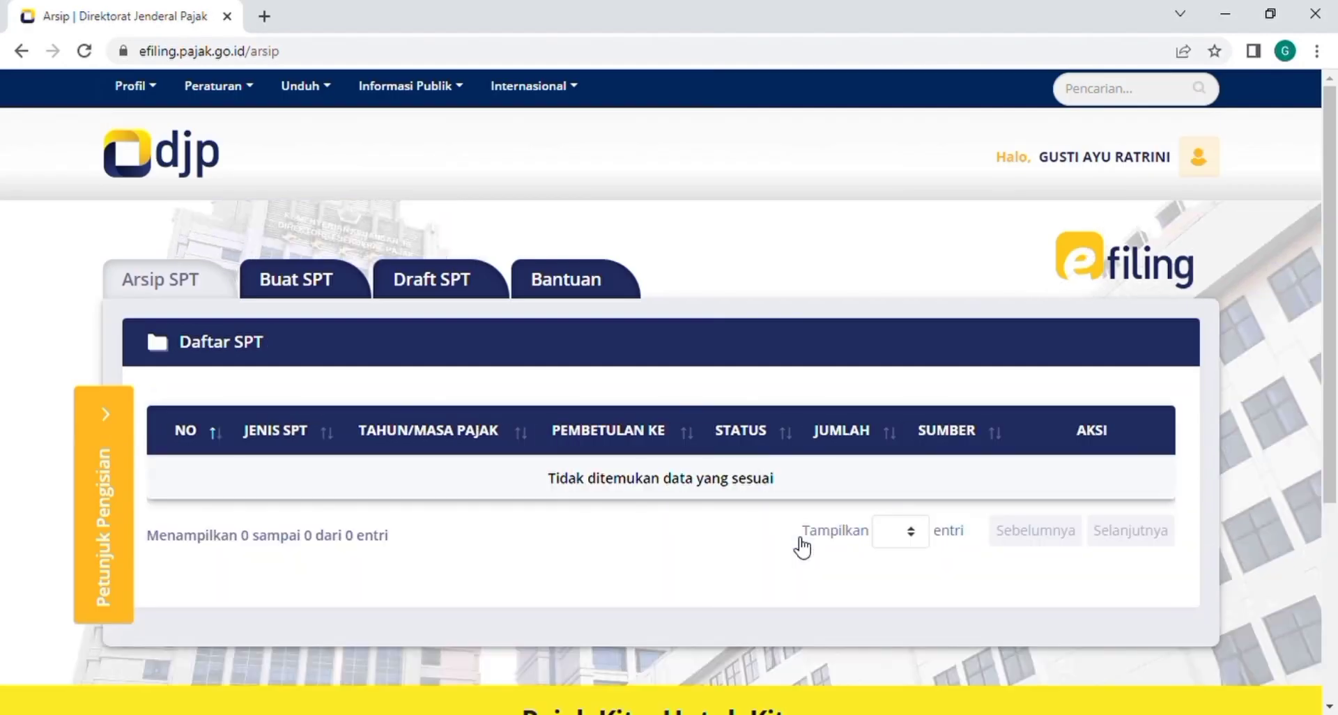
left_click(301, 283)
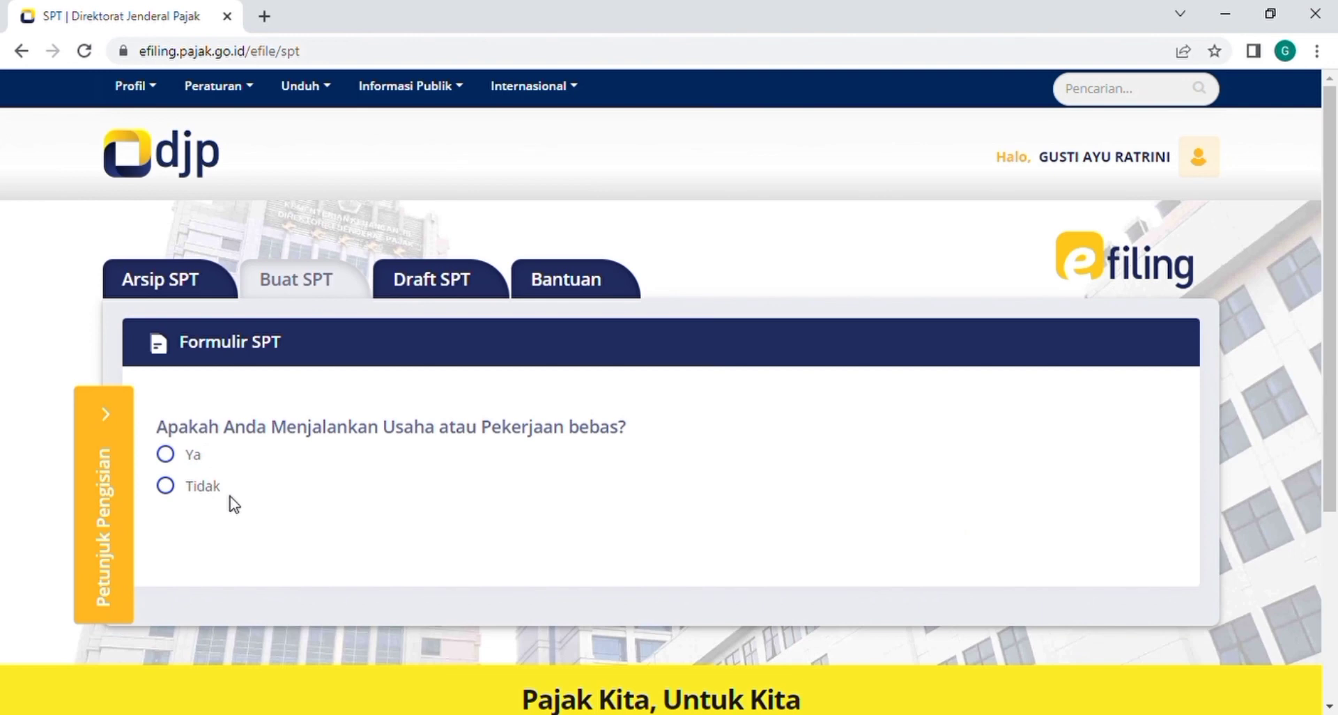
left_click(167, 487)
scroll(170, 496, "down", 1)
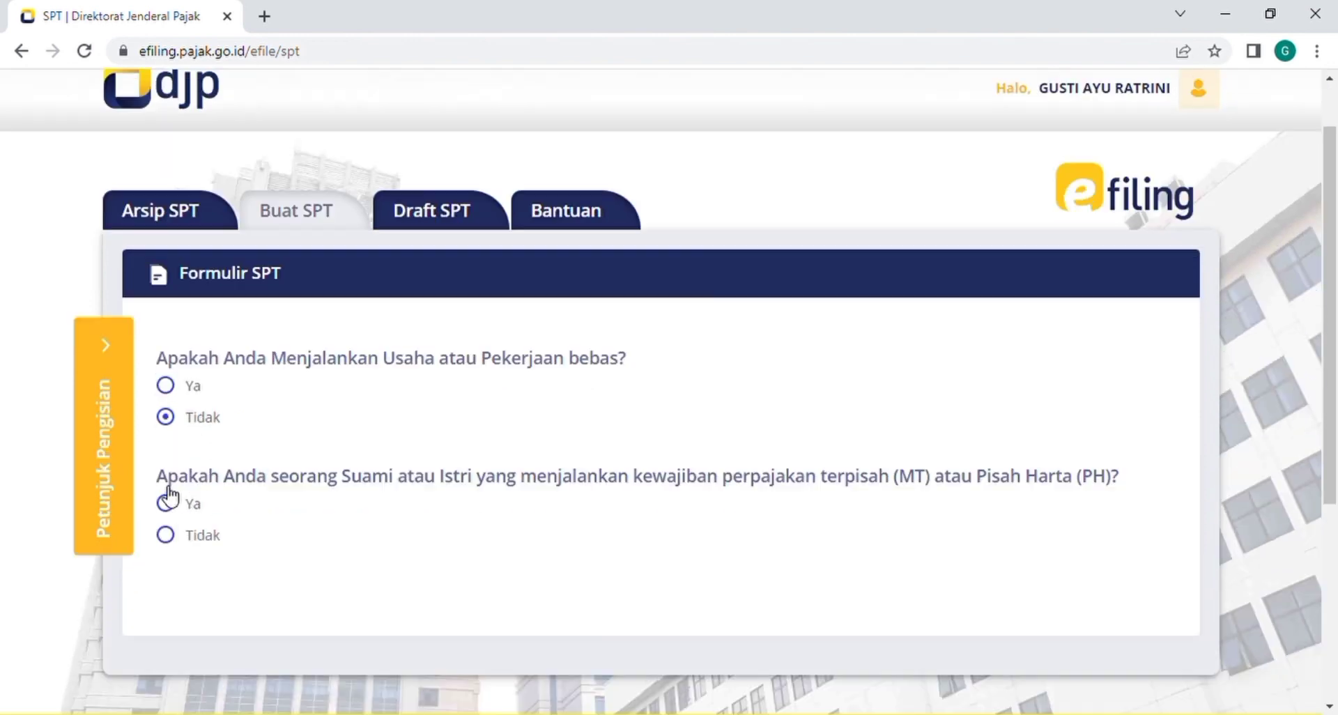
scroll(168, 495, "down", 1)
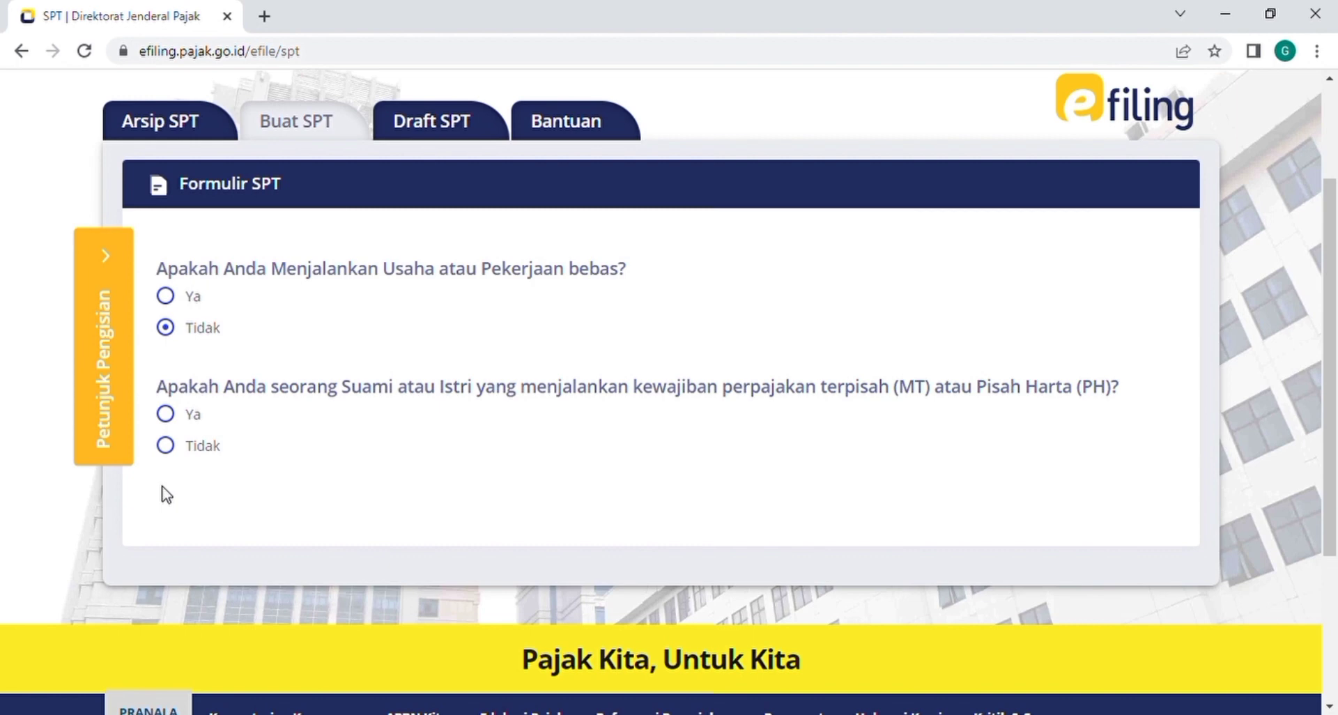
left_click(174, 448)
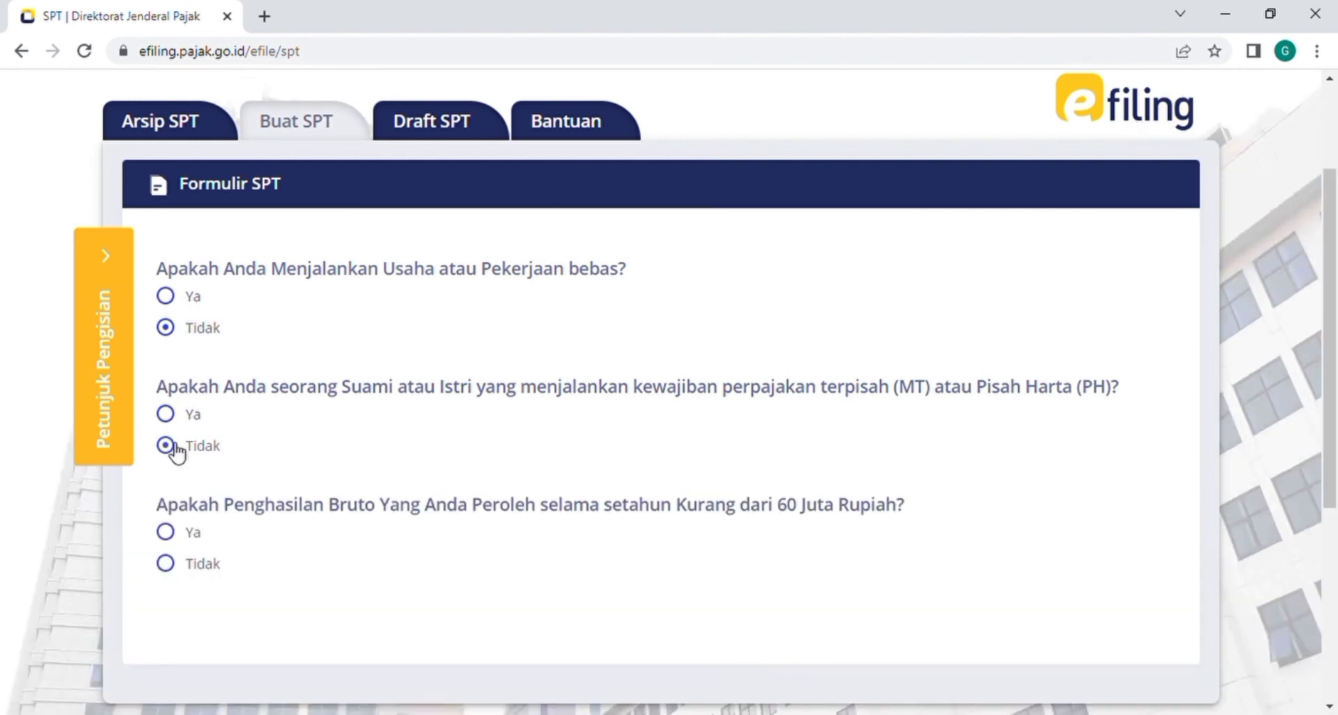
scroll(177, 452, "down", 1)
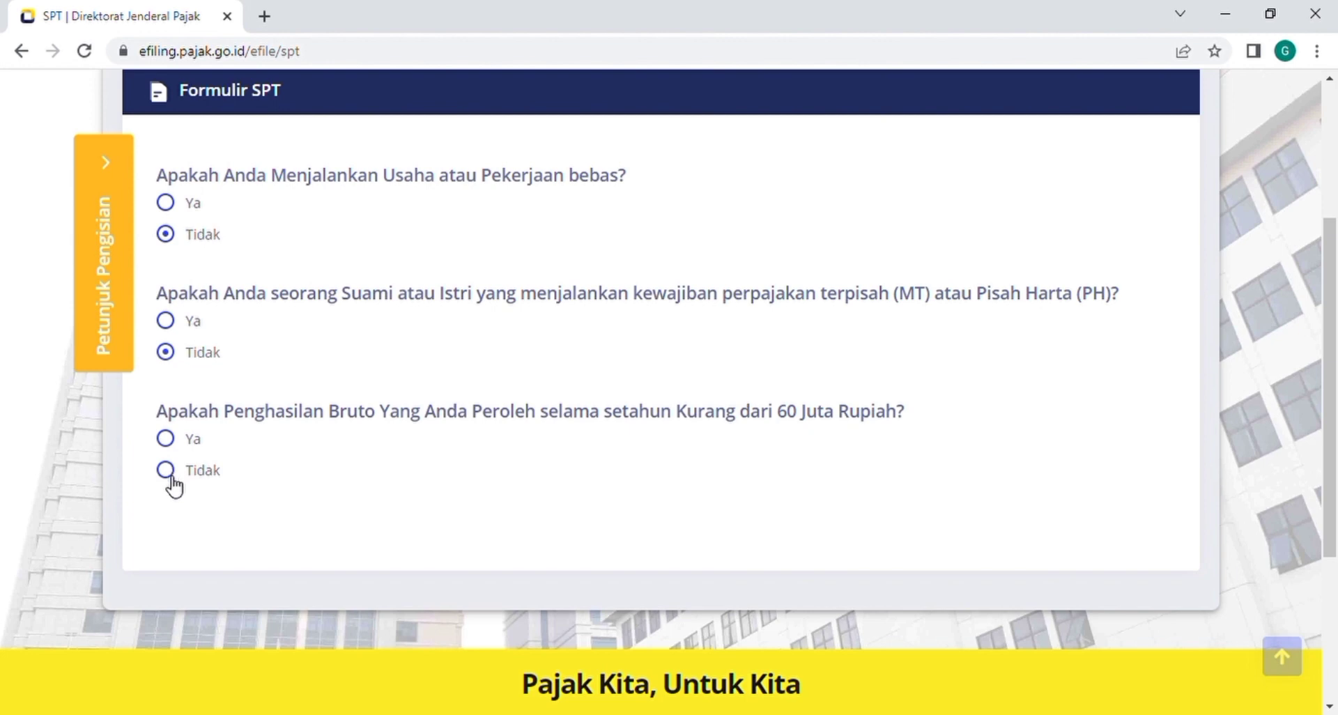
left_click(166, 471)
scroll(326, 584, "down", 2)
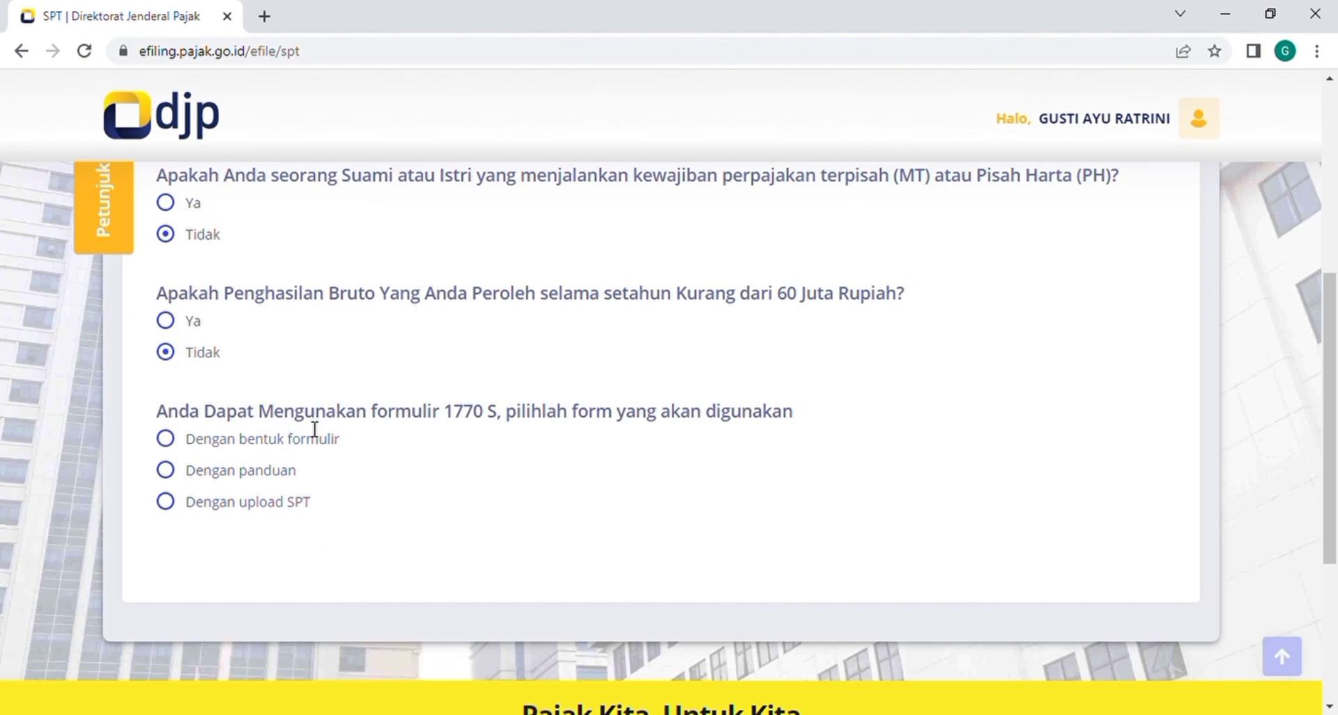
Step: Choose to fill in the 1770 S return with "Dengan bentuk formulir" and open the SPT 1770 S form
left_click(167, 440)
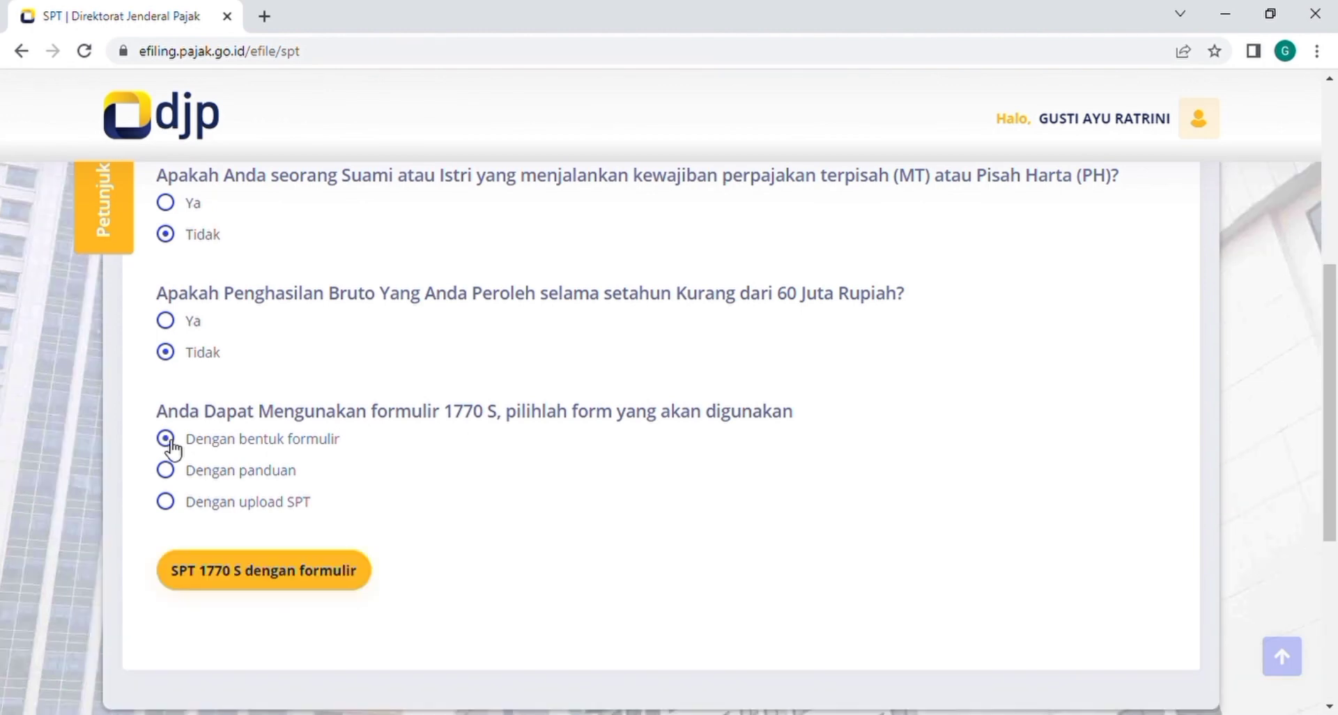
scroll(364, 506, "down", 1)
left_click(364, 503)
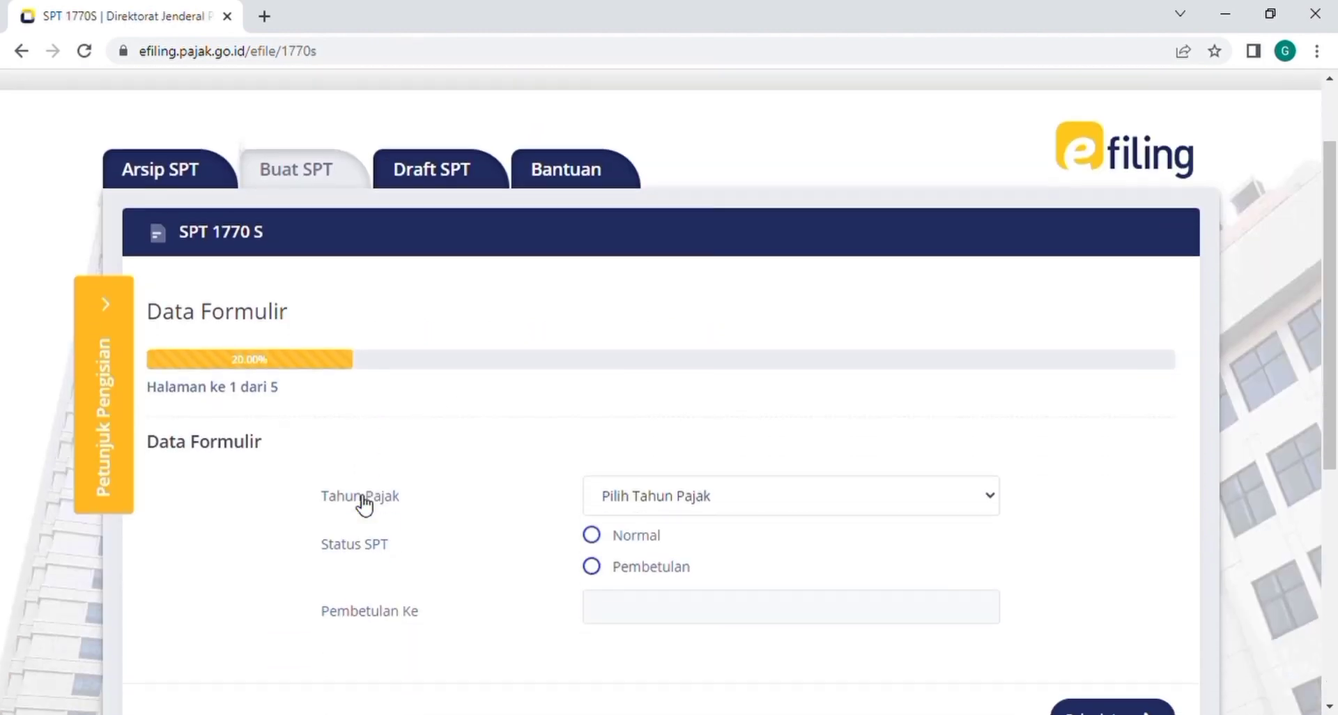
Step: Set the tax year to 2022 and the SPT status to Normal, and continue to Lampiran II
scroll(364, 505, "down", 3)
scroll(364, 505, "up", 1)
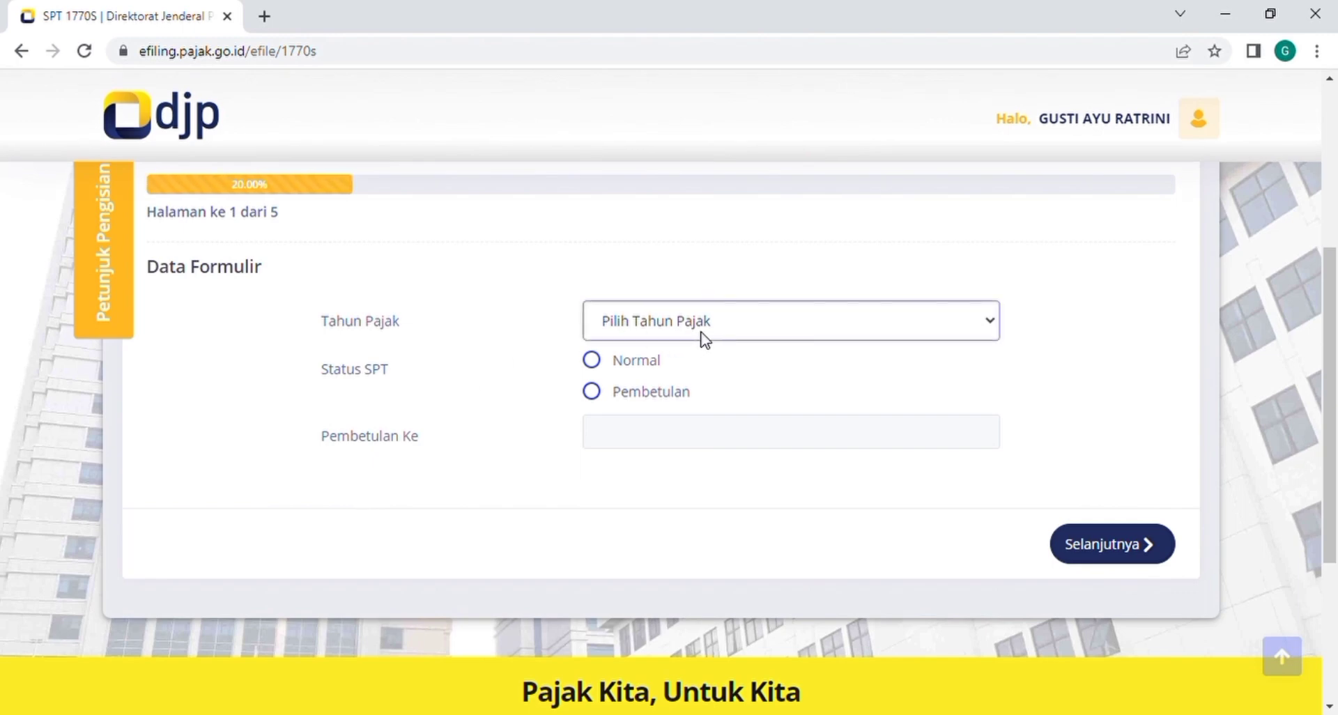
key("Down")
left_click(619, 365)
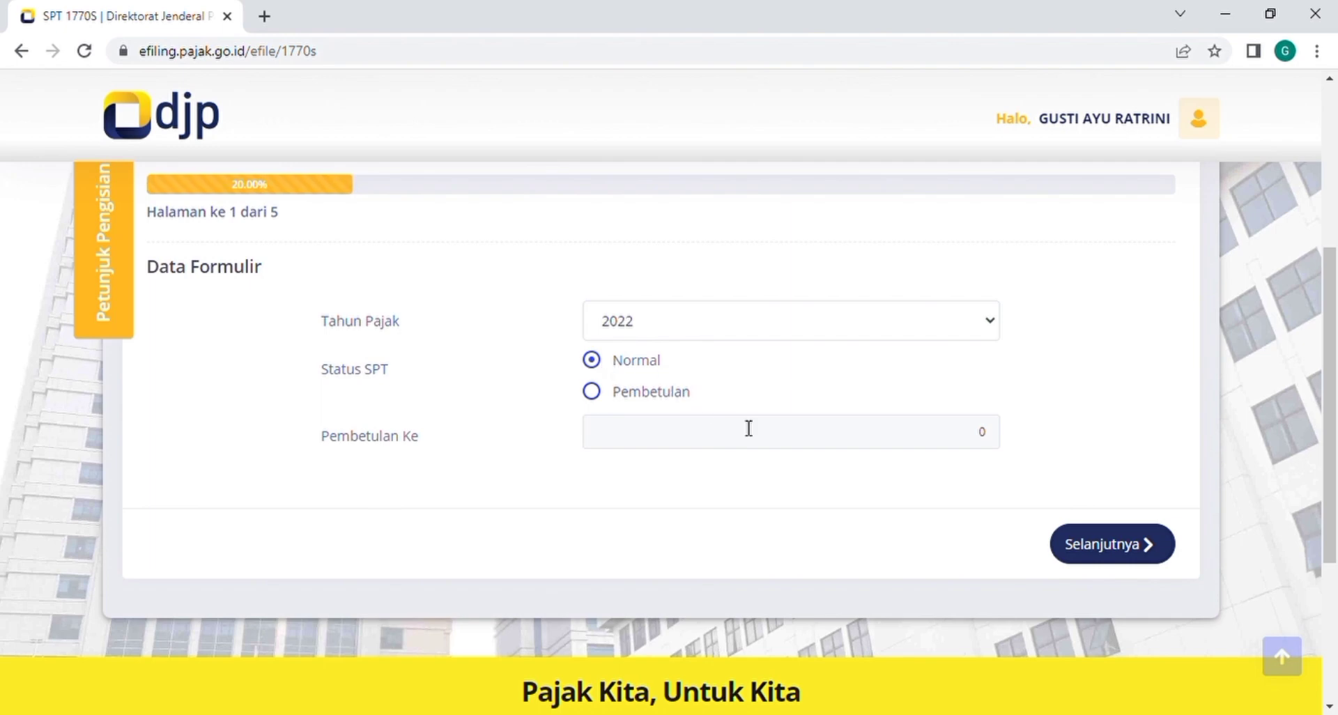
left_click(1121, 545)
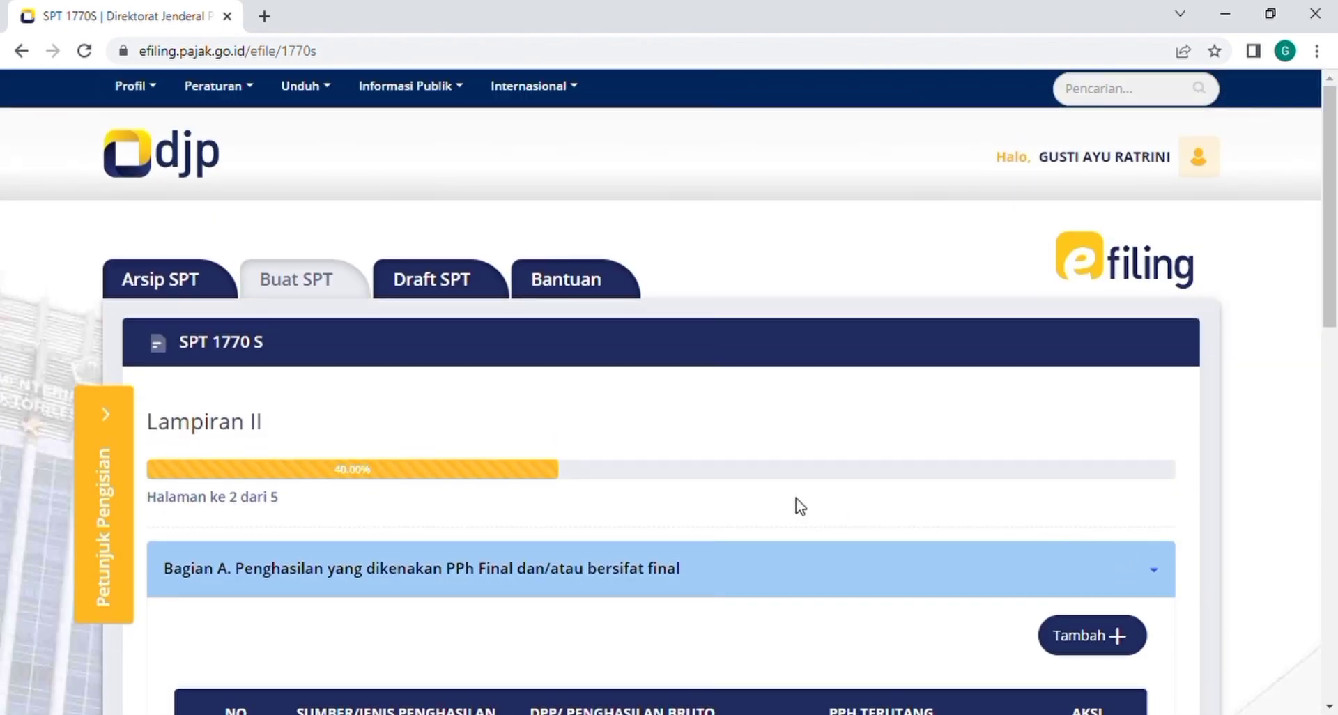
Step: Change the gross income of the Dividen entry in Bagian A to 17.500 and save it
scroll(777, 505, "down", 5)
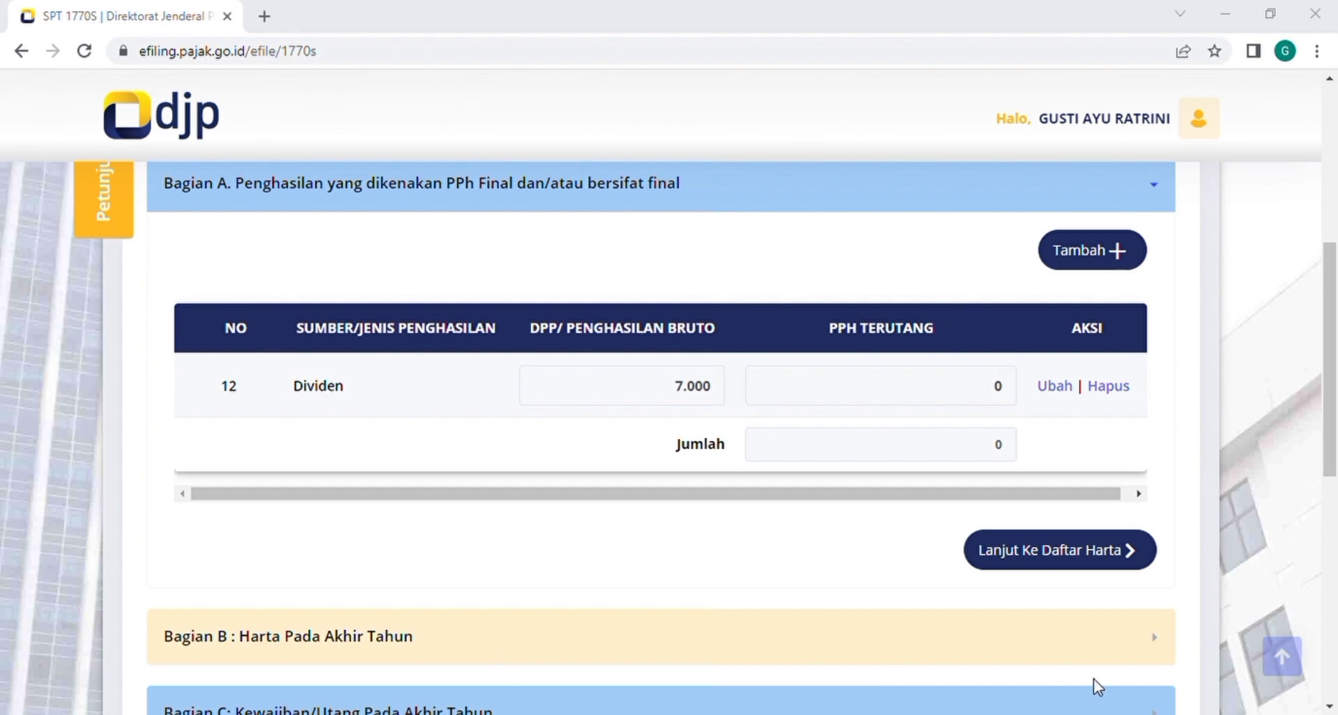
left_click(662, 395)
left_click(1056, 387)
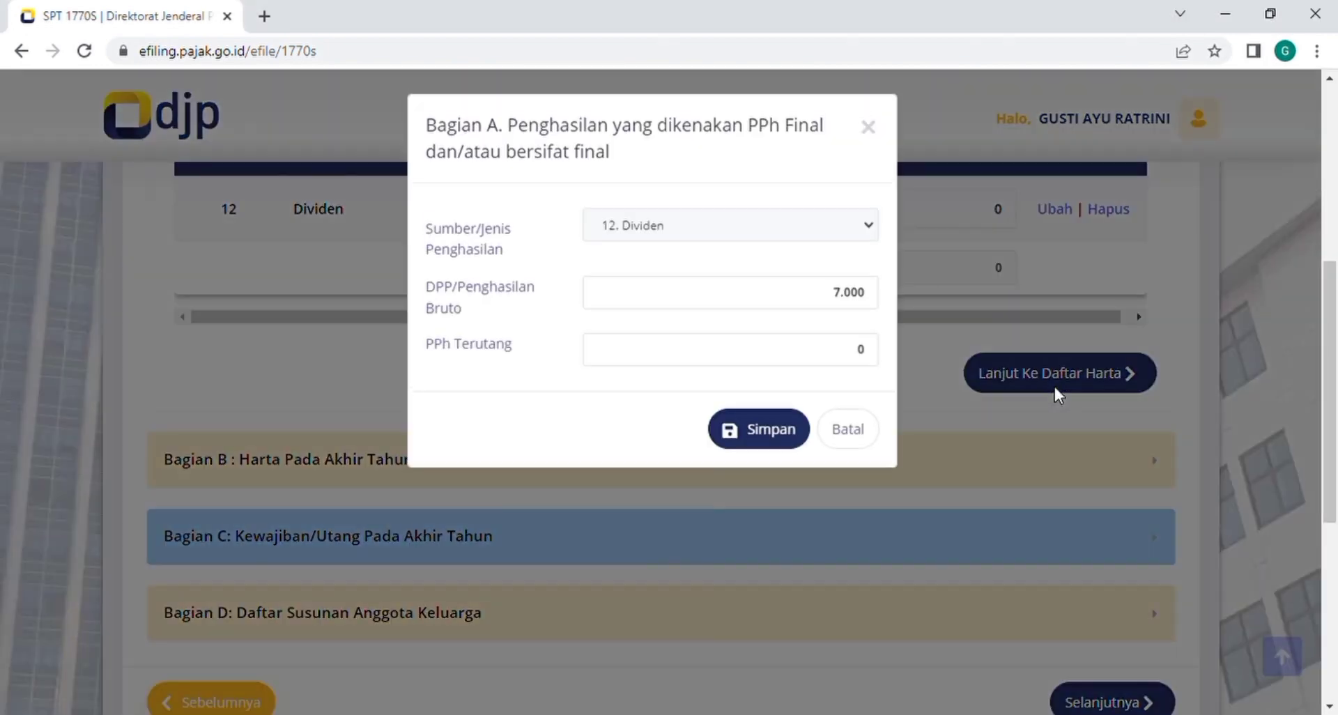
double_click(849, 296)
type("17500")
left_click(758, 431)
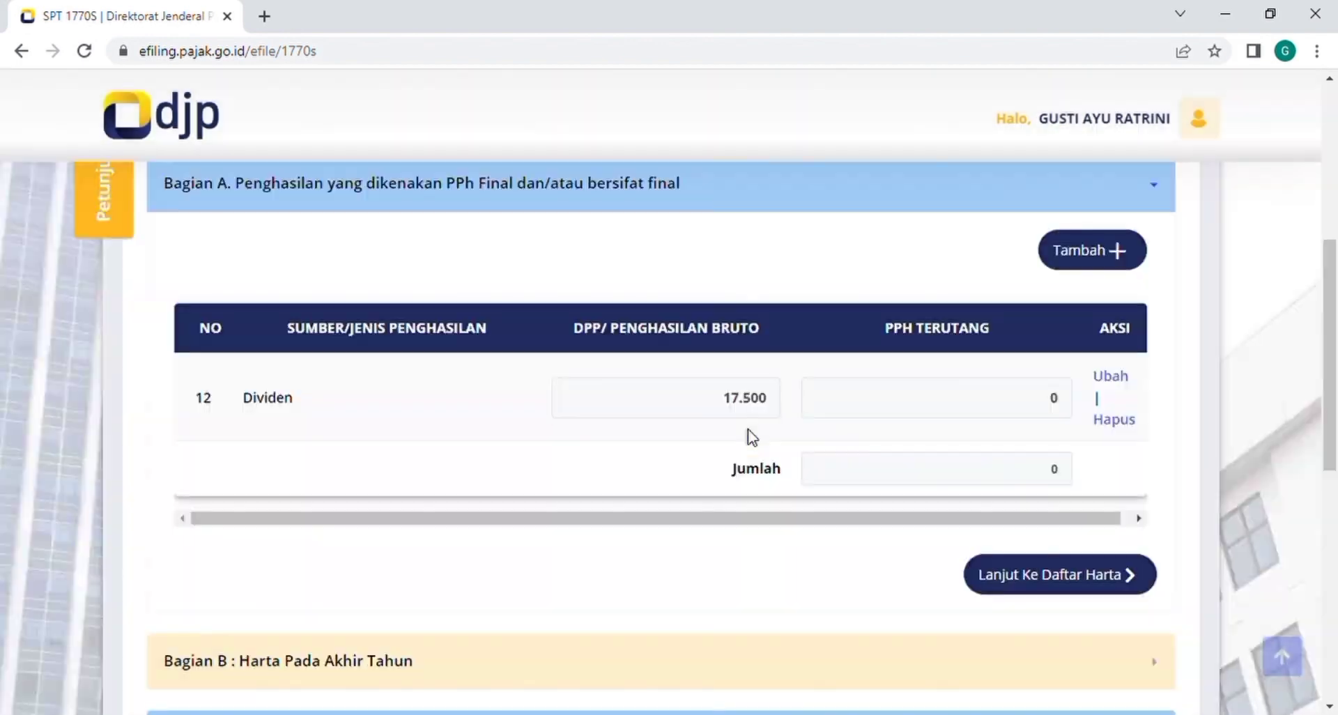
Step: Add a "Penjualan Saham di Bursa Efek" entry to Bagian A with gross income 61.331.700 and PPh Terutang 60.731
scroll(957, 288, "up", 1)
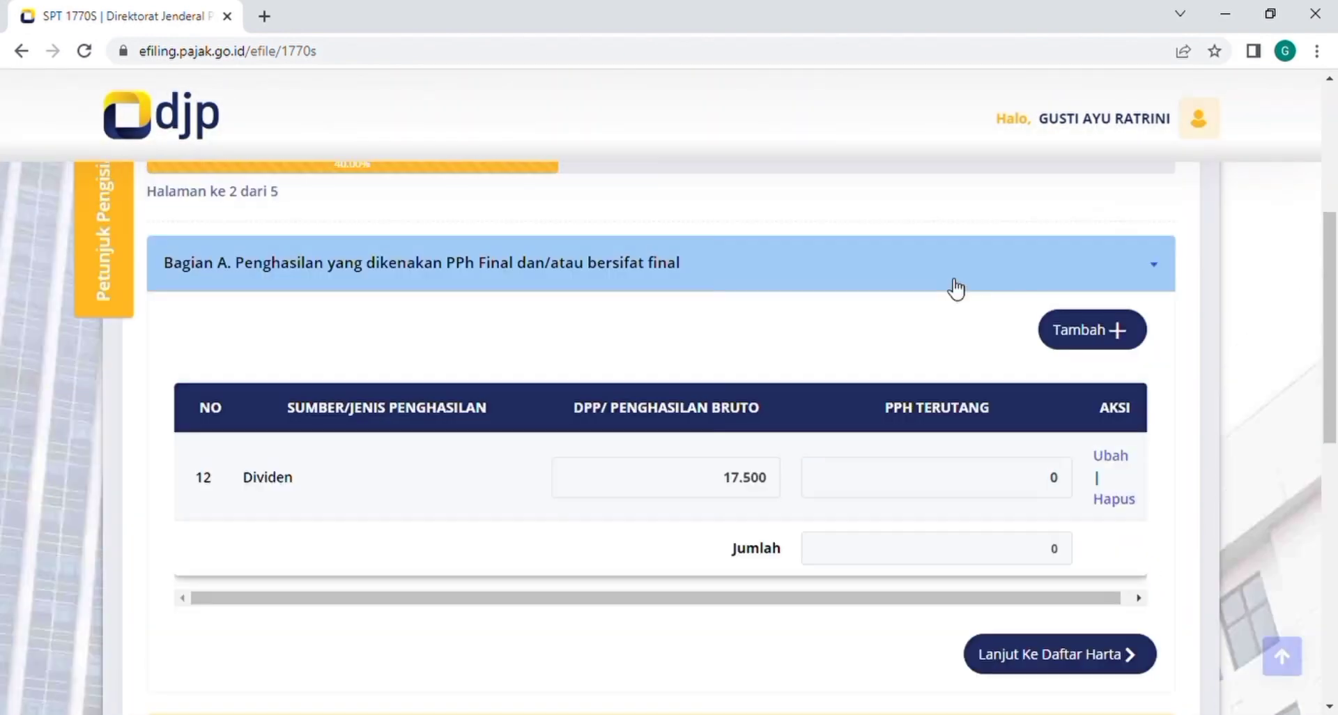
left_click(1097, 331)
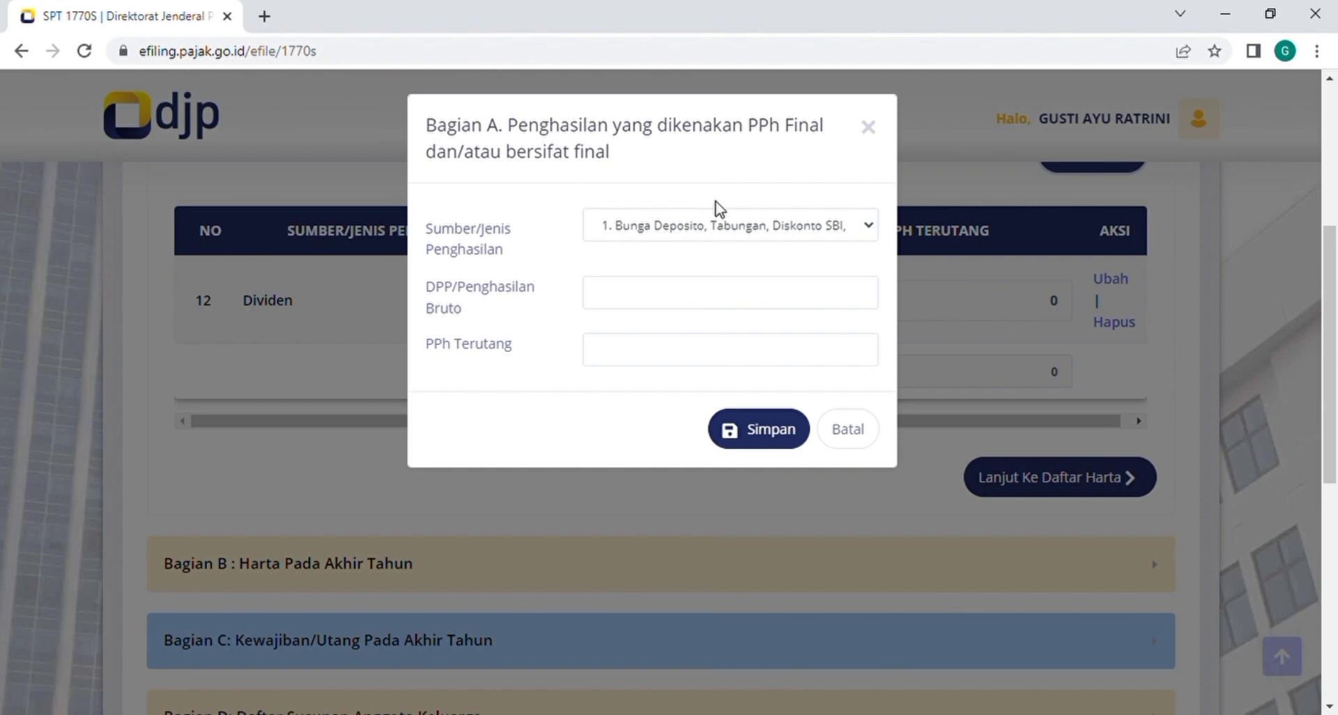
left_click(758, 237)
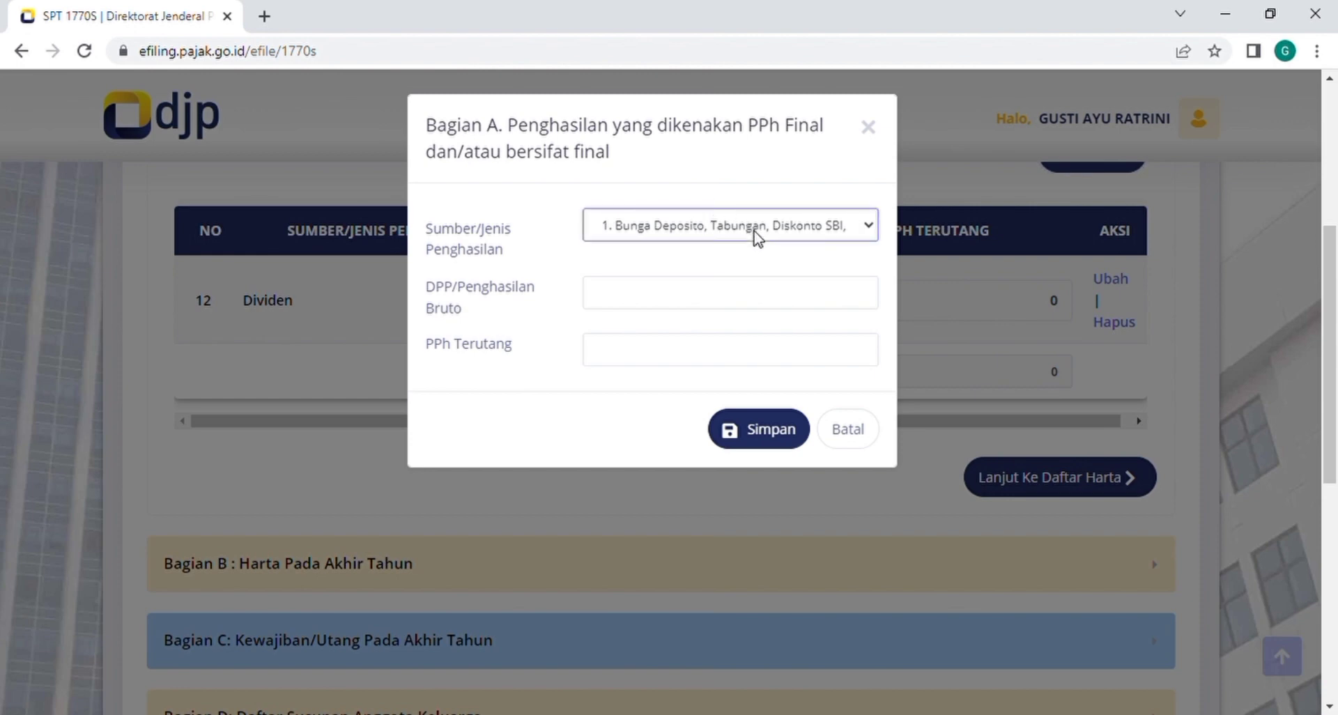
left_click(737, 313)
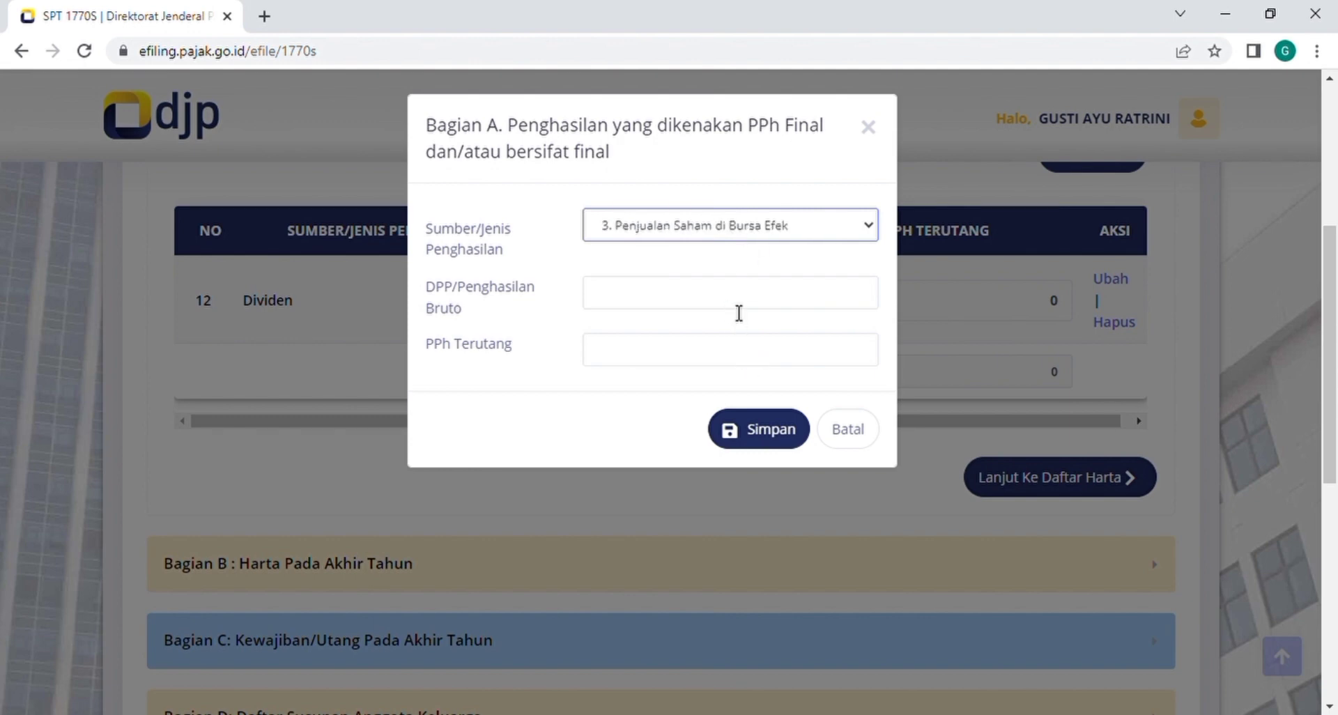
left_click(739, 312)
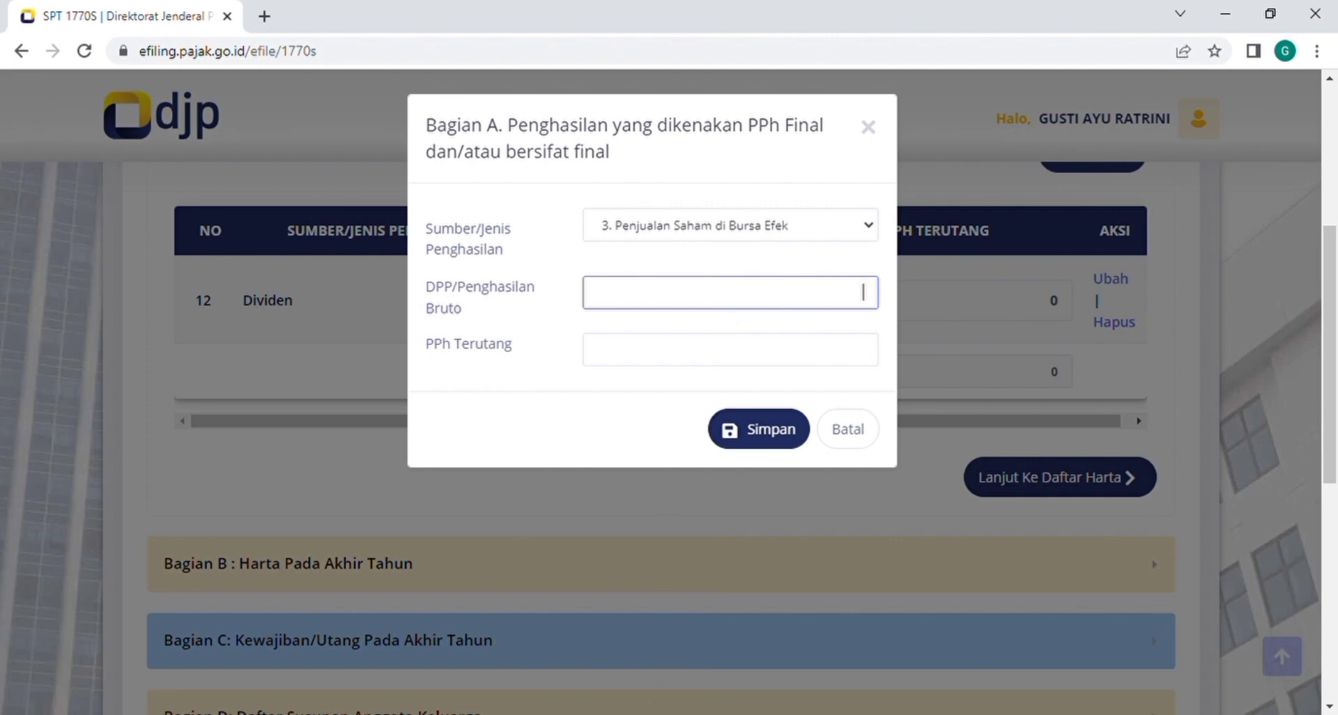
left_click(469, 658)
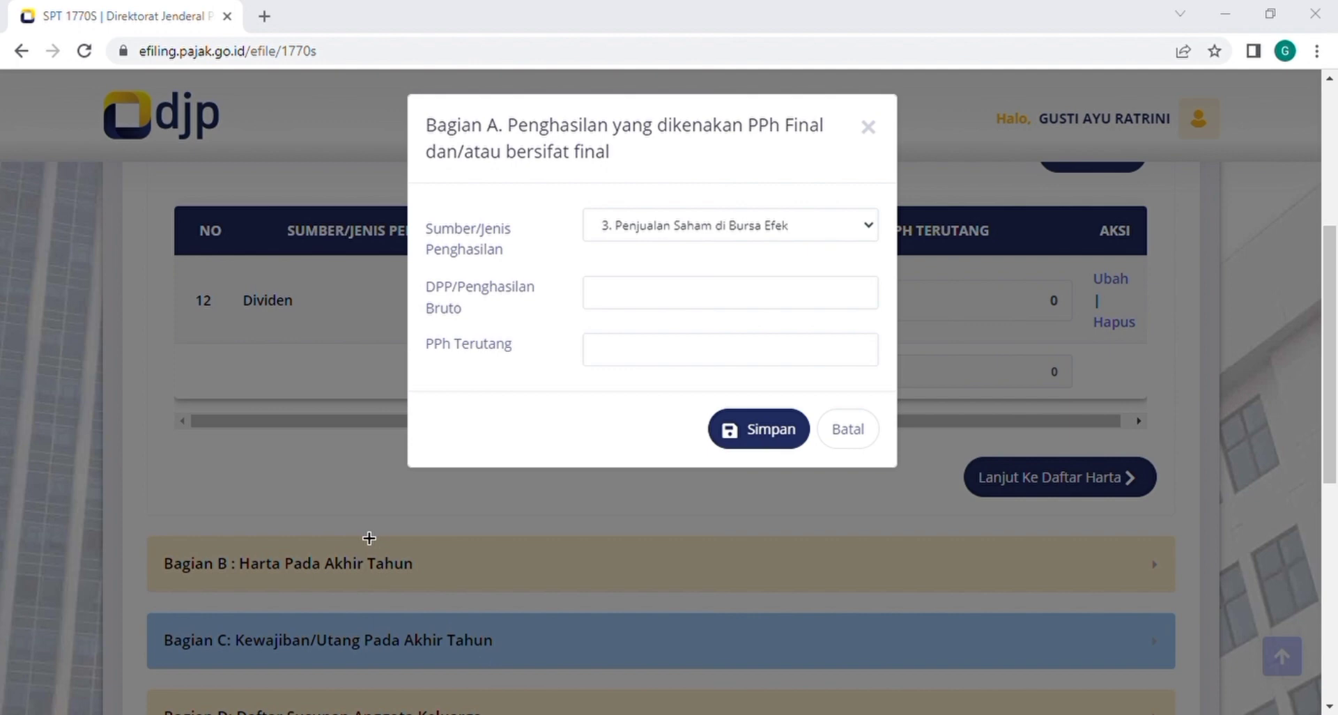
left_click(771, 307)
type("61.331.700")
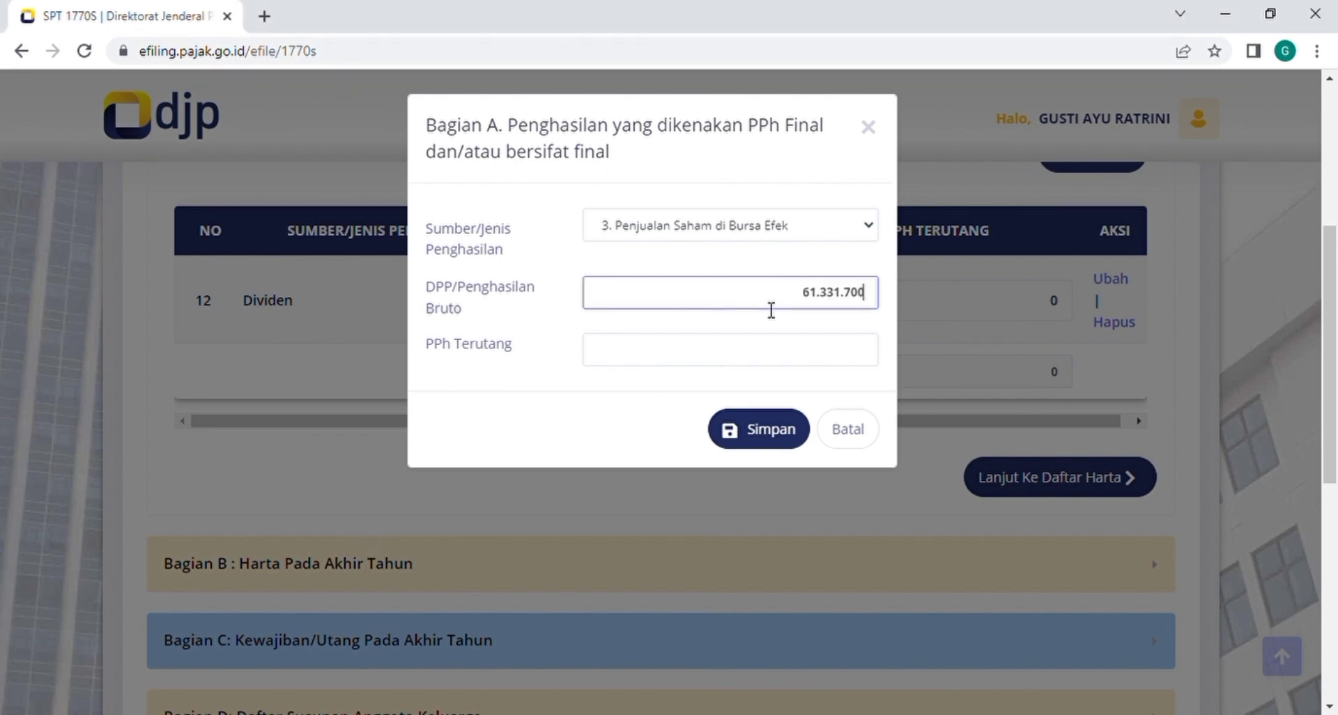
left_click(864, 357)
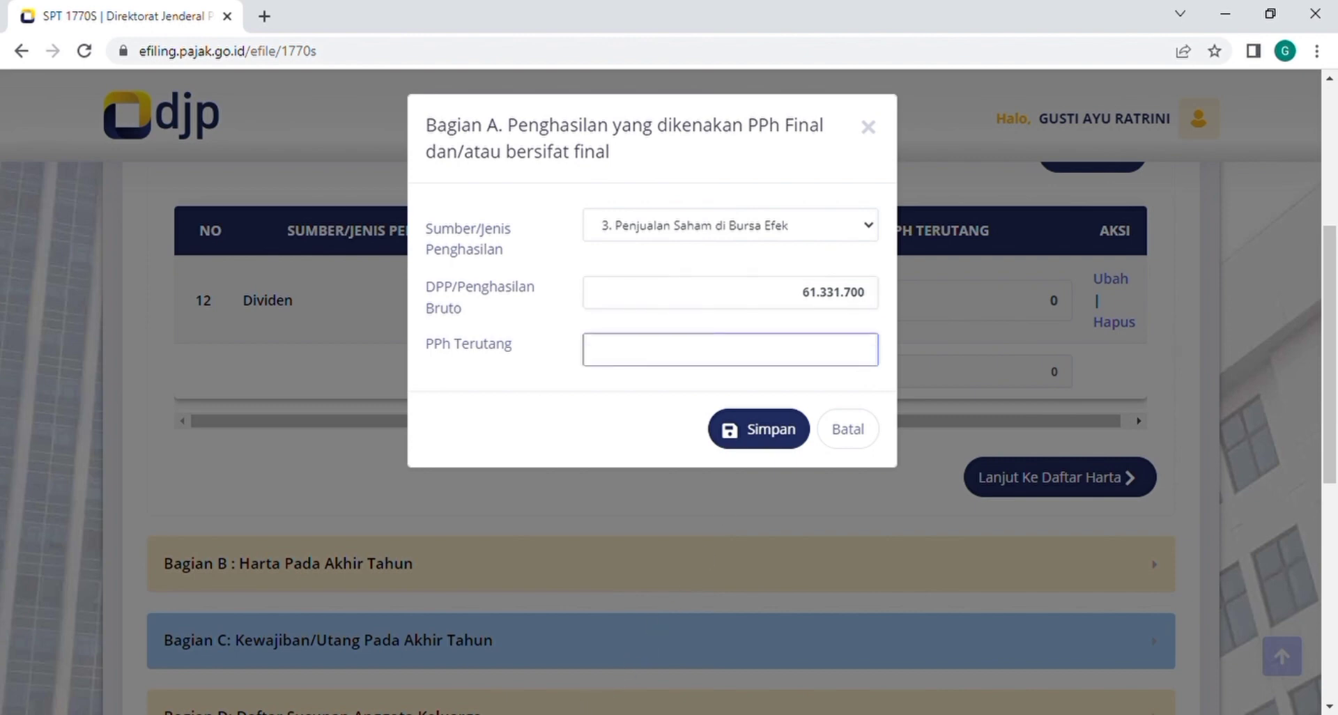
type("60.731")
left_click(786, 435)
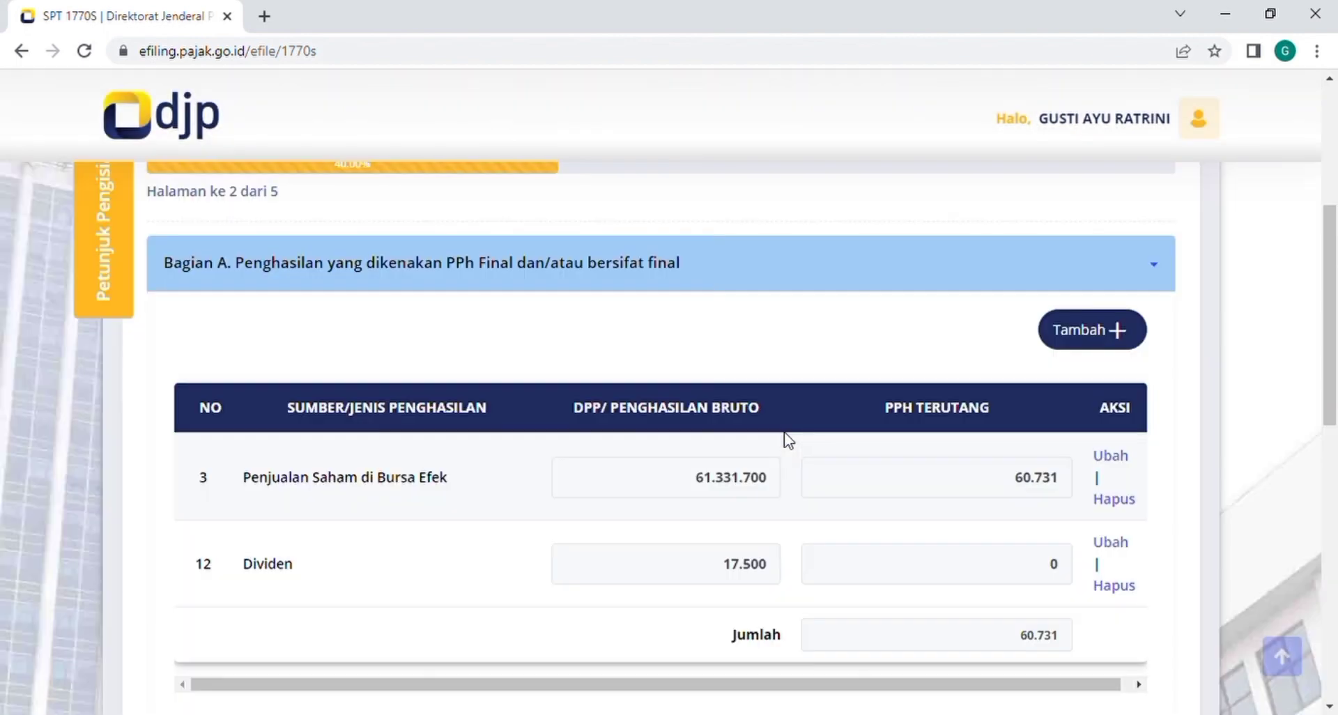
Step: Add a "Bunga Deposito, Tabungan, Diskonto SBI" entry to Bagian A with gross income 1.013 and PPh Terutang 202
scroll(882, 605, "down", 1)
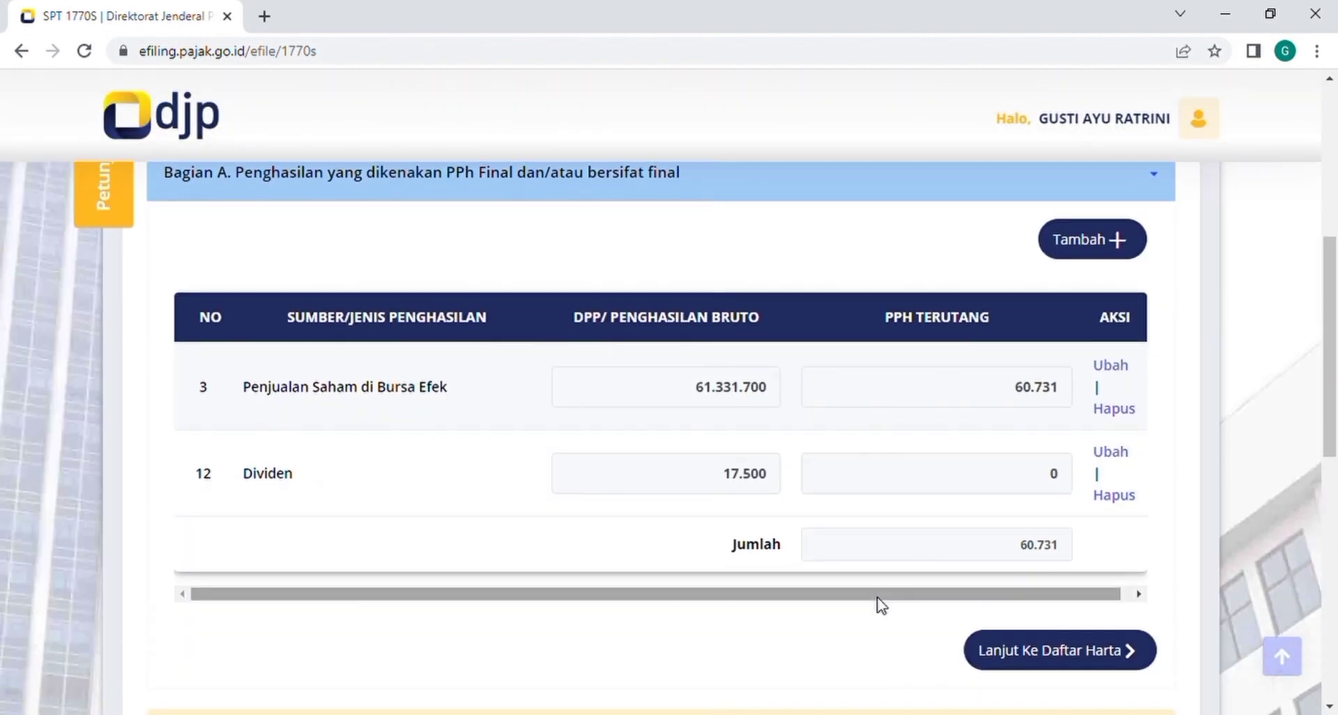
left_click(1123, 239)
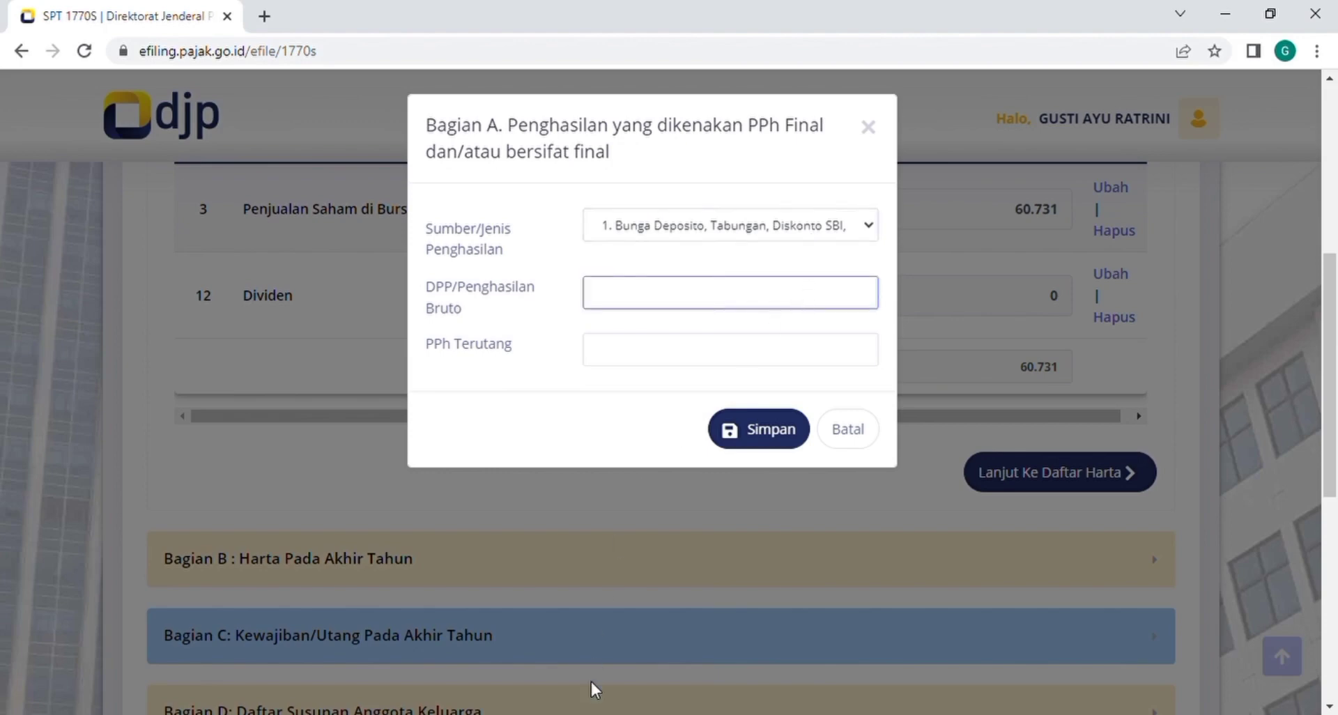
left_click(586, 714)
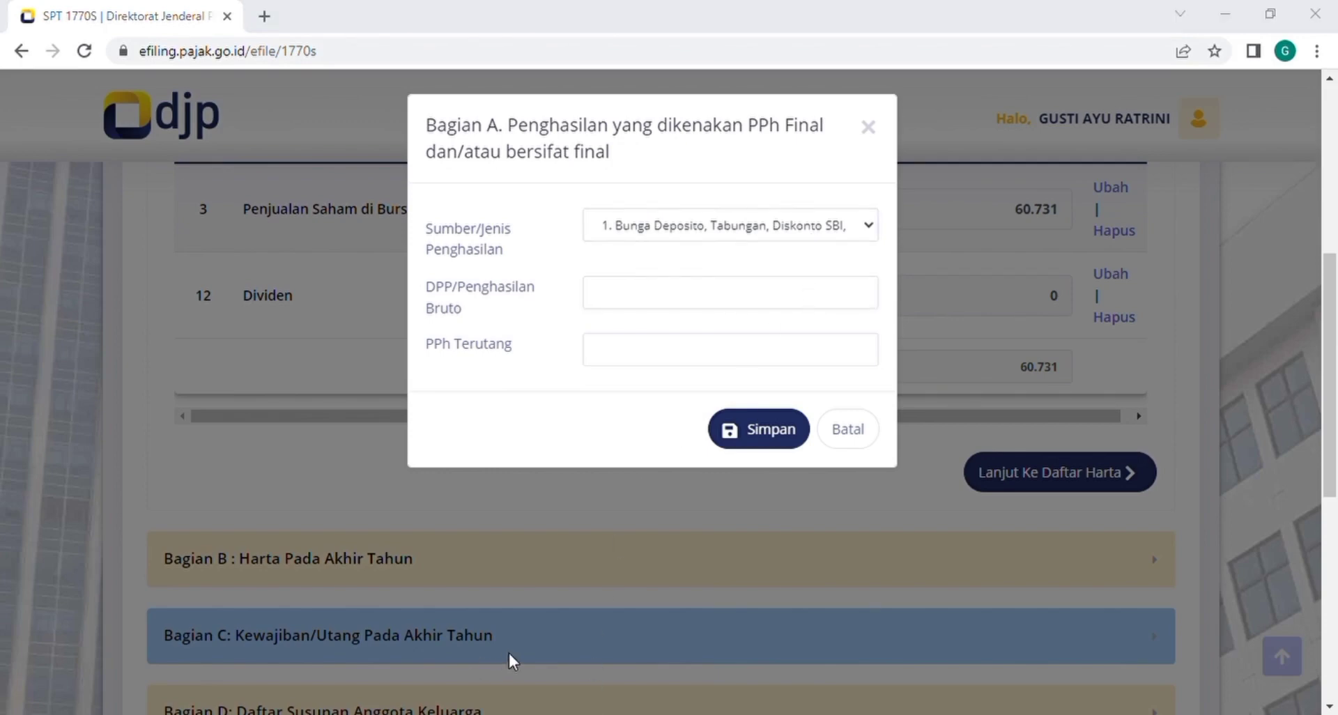
key("alt+Tab")
type("1013")
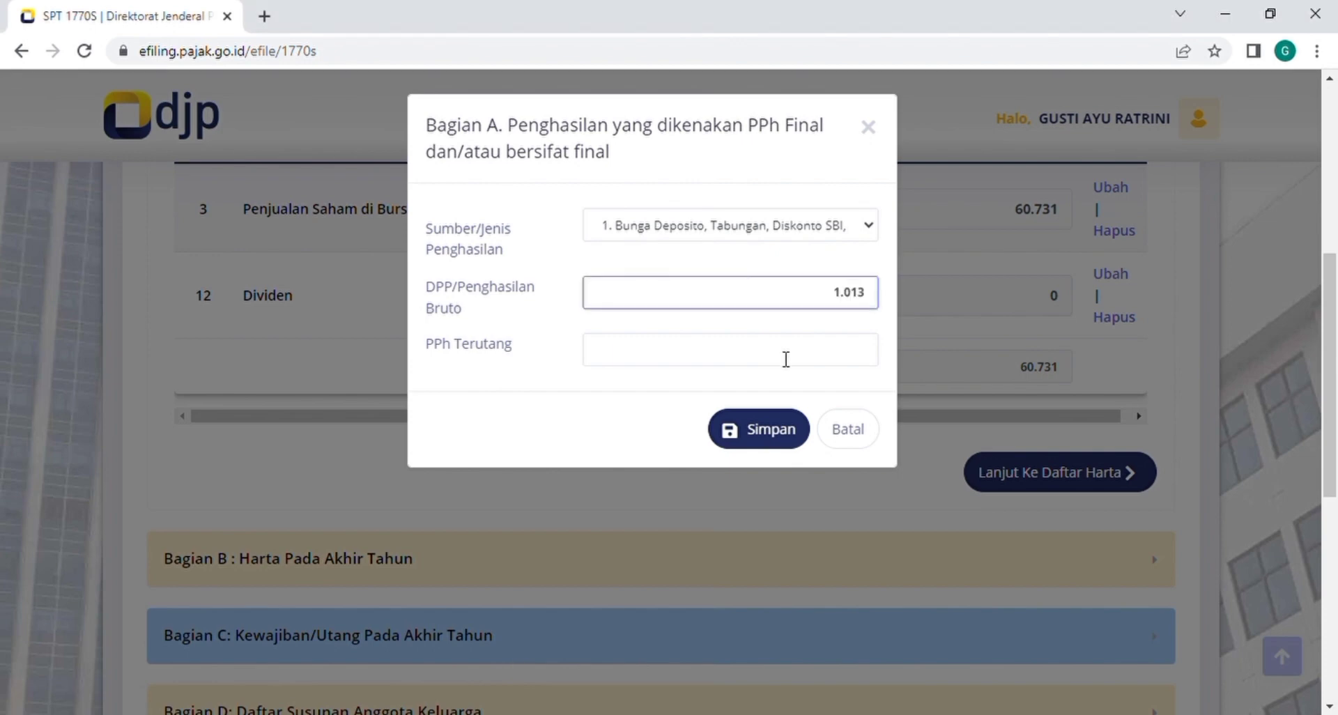
left_click(828, 368)
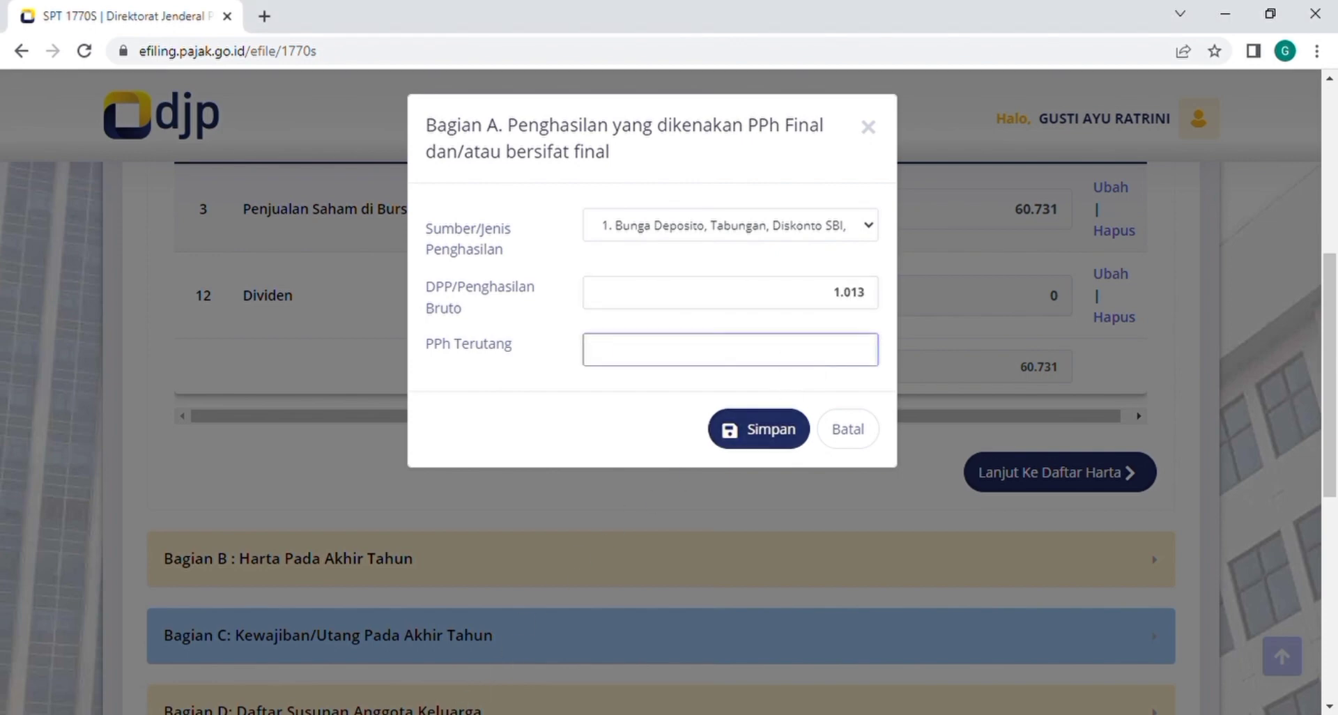
key("alt+Tab")
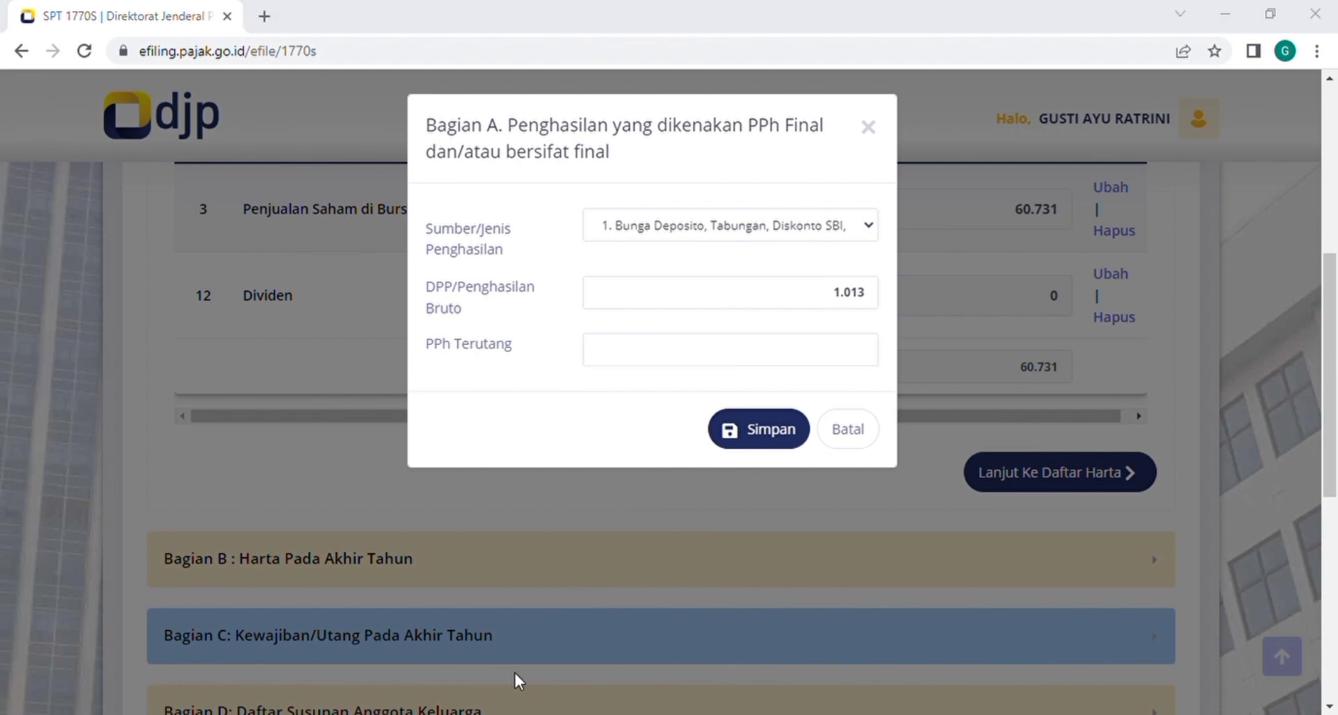
key("alt+Tab")
type("202")
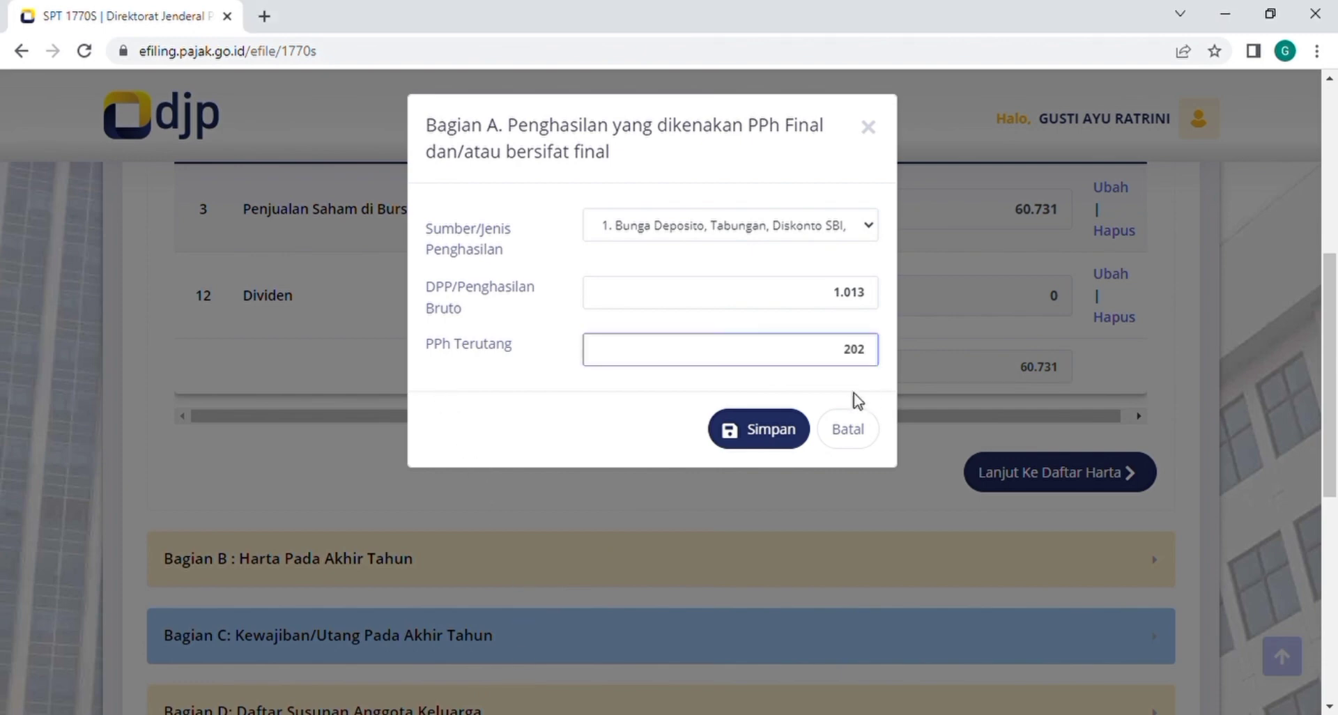
left_click(786, 431)
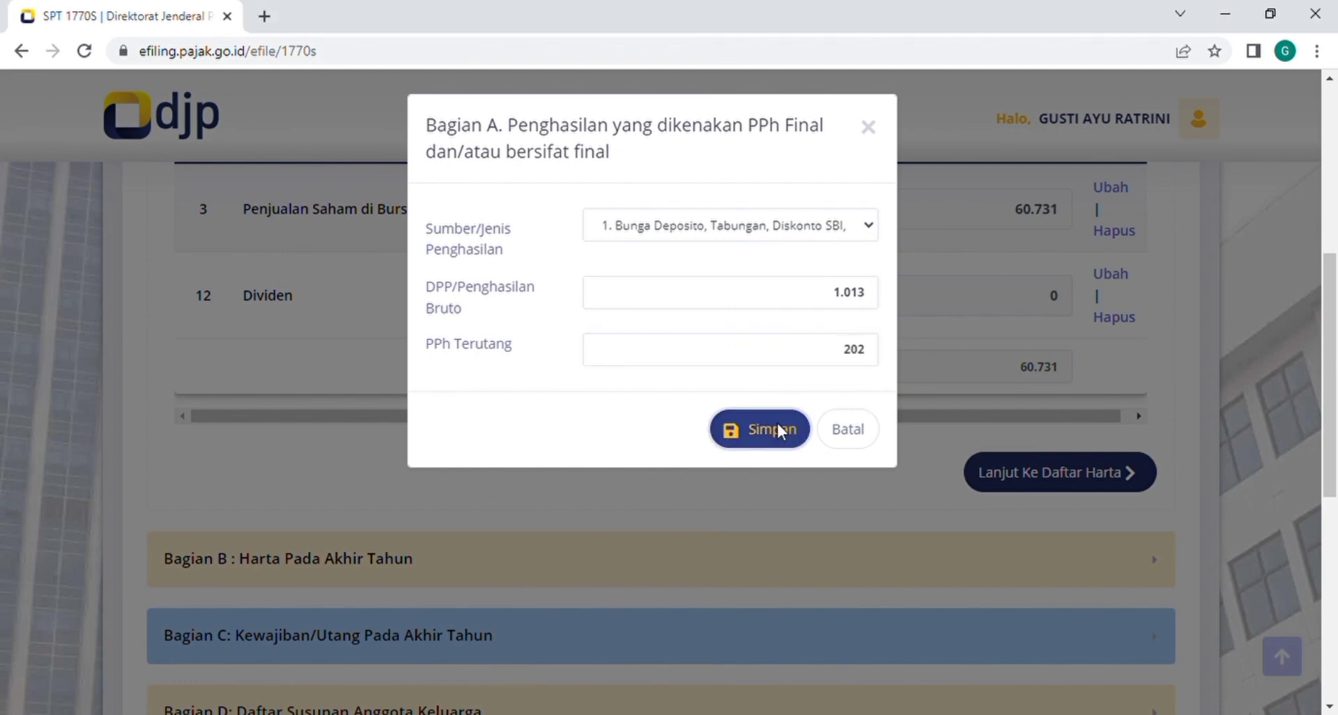
Step: Review the Bagian A final income entries and continue to the year-end asset list in Bagian B
scroll(786, 431, "down", 2)
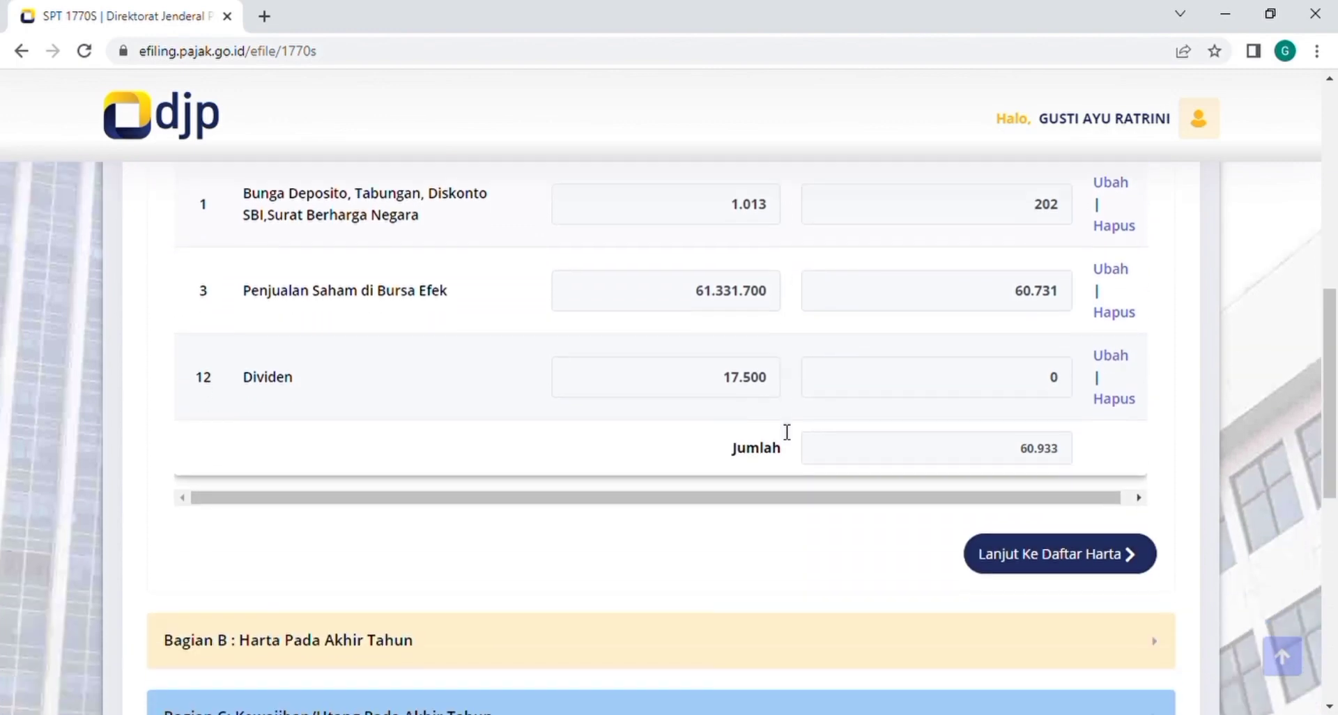
scroll(786, 432, "up", 1)
scroll(783, 433, "down", 3)
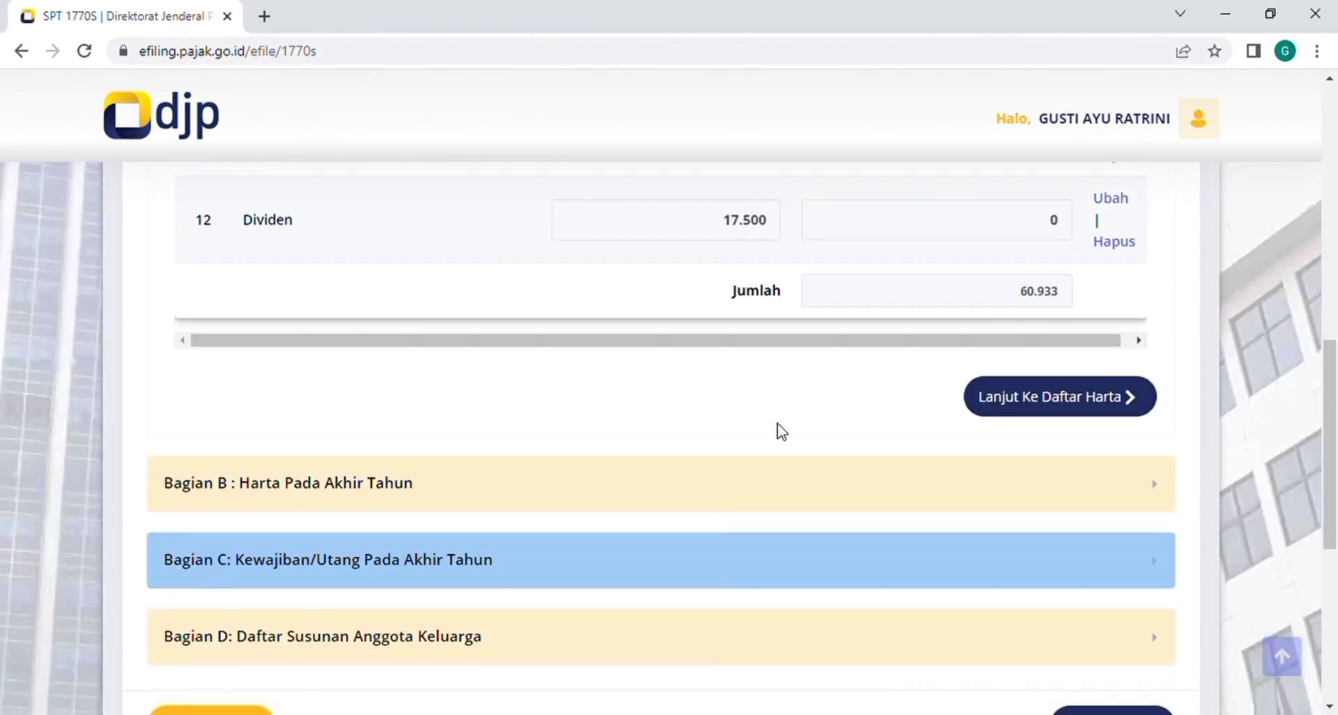
left_click(1049, 397)
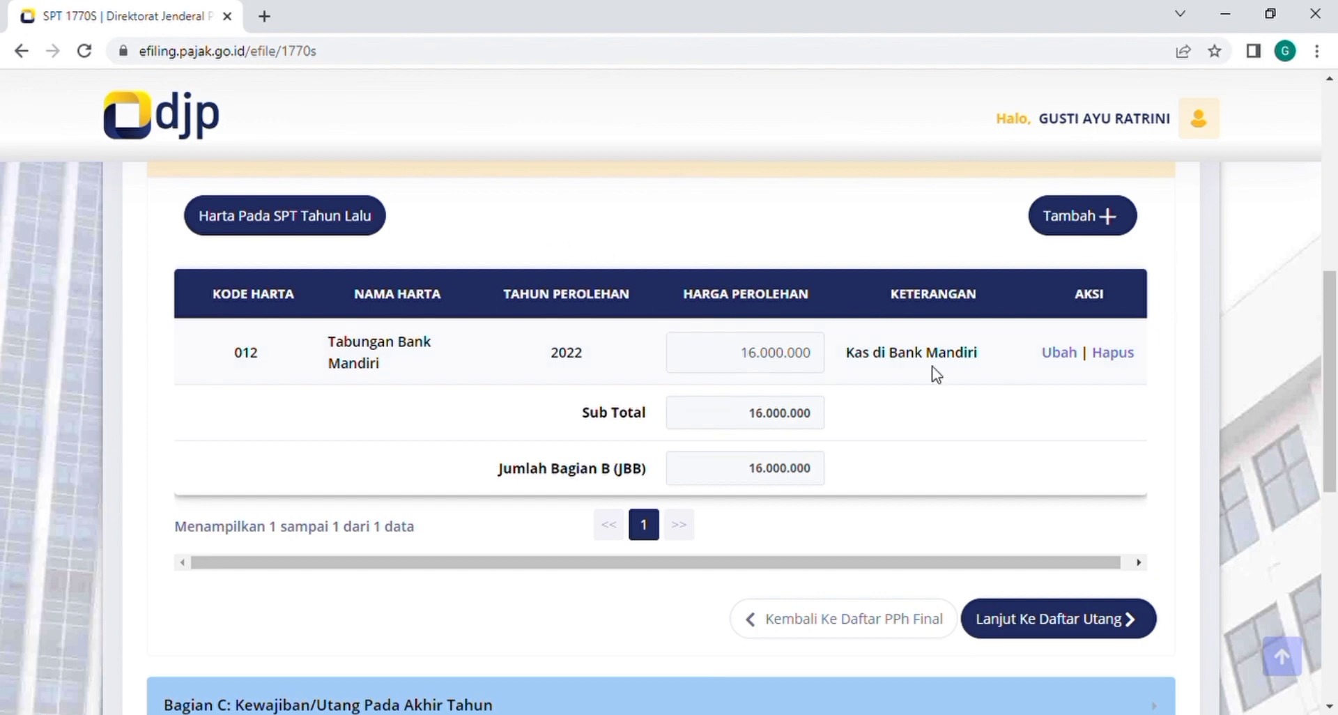
Step: Start a new Bagian B asset with code 031-Saham yang dibeli untuk dijual kembali, name "Saham", acquisition year 2022 and acquisition price 8.558.249
left_click(1093, 220)
left_click(708, 208)
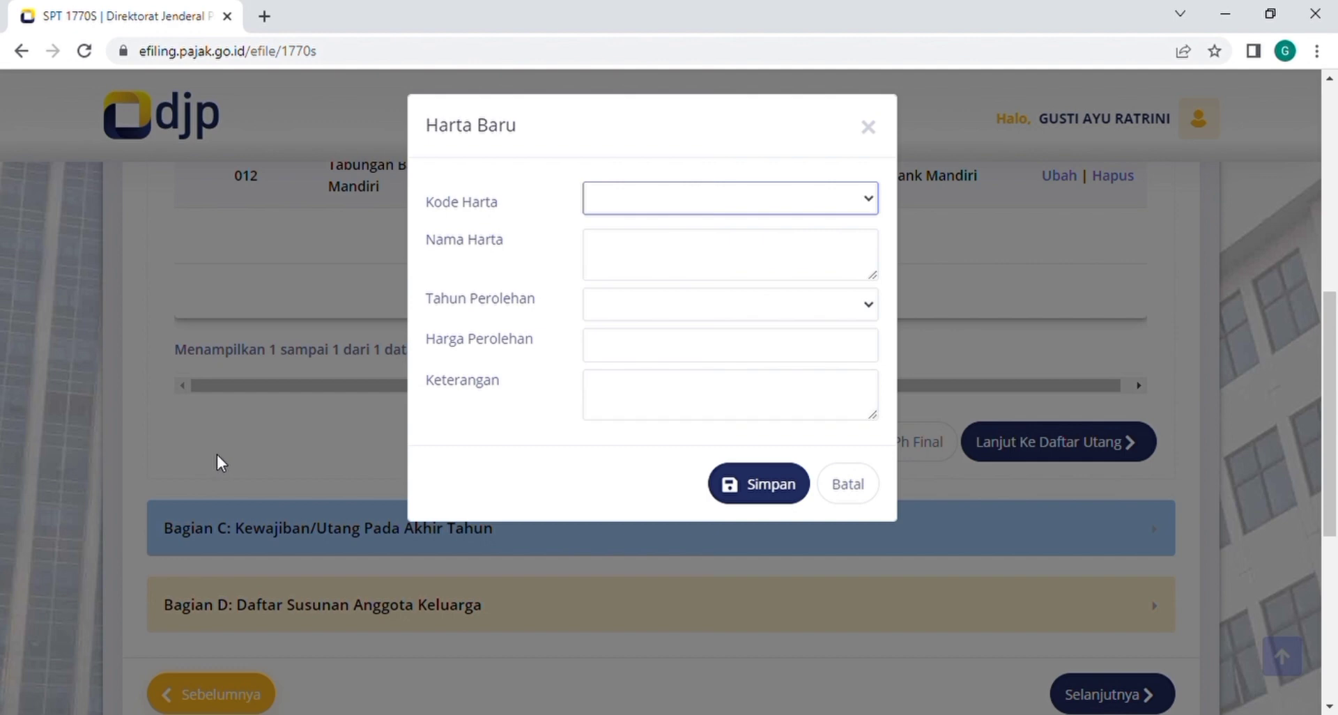
type("031")
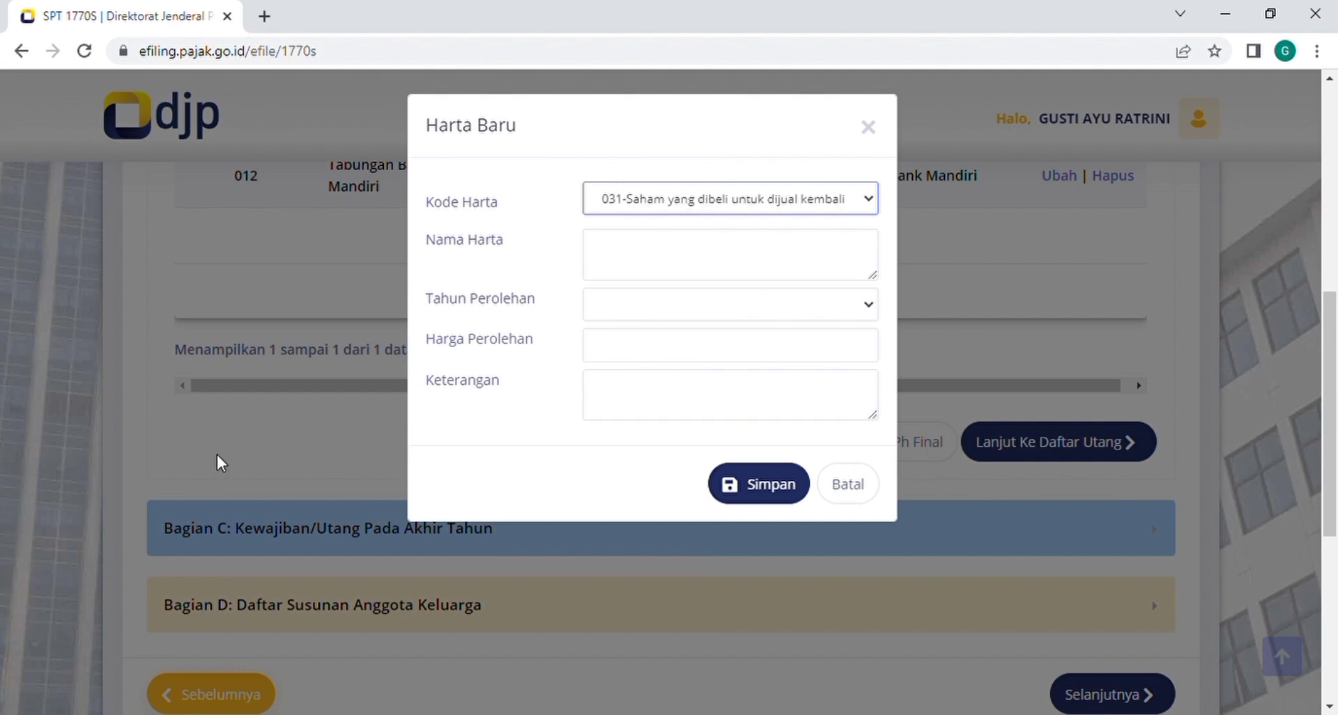
left_click(786, 240)
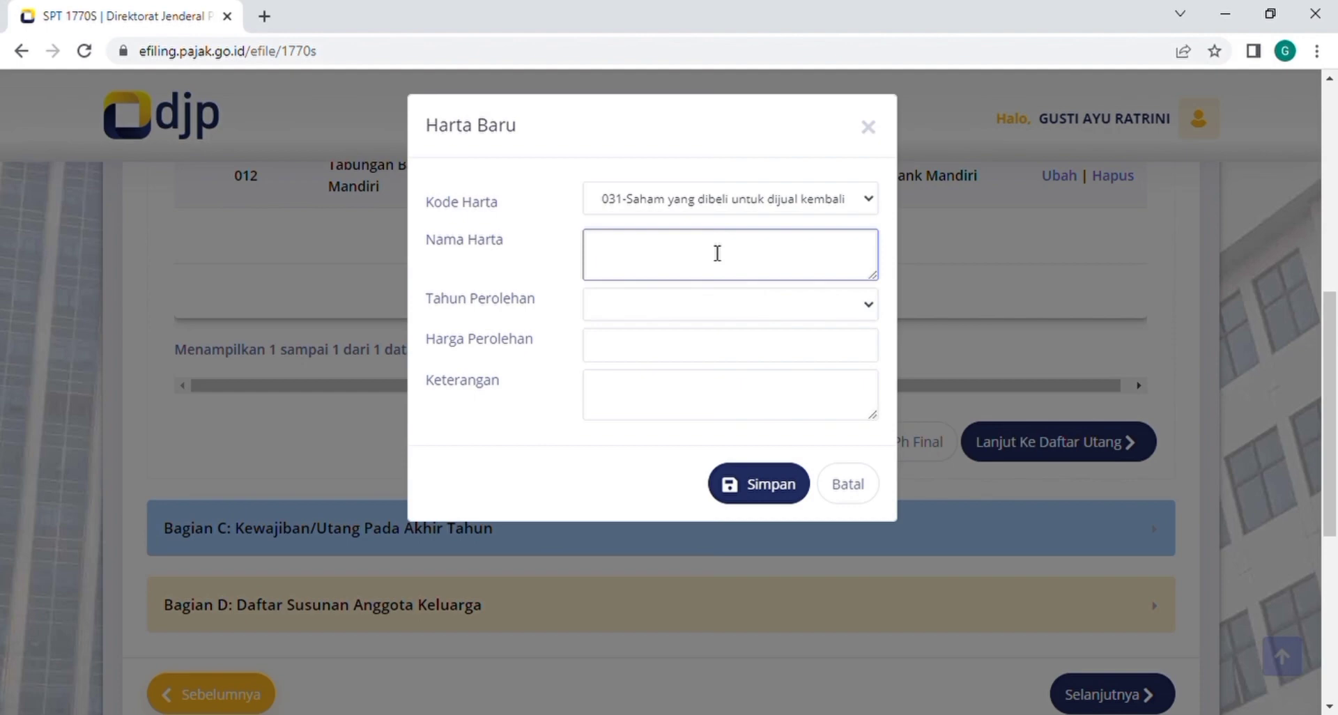
type("Saham")
left_click(699, 310)
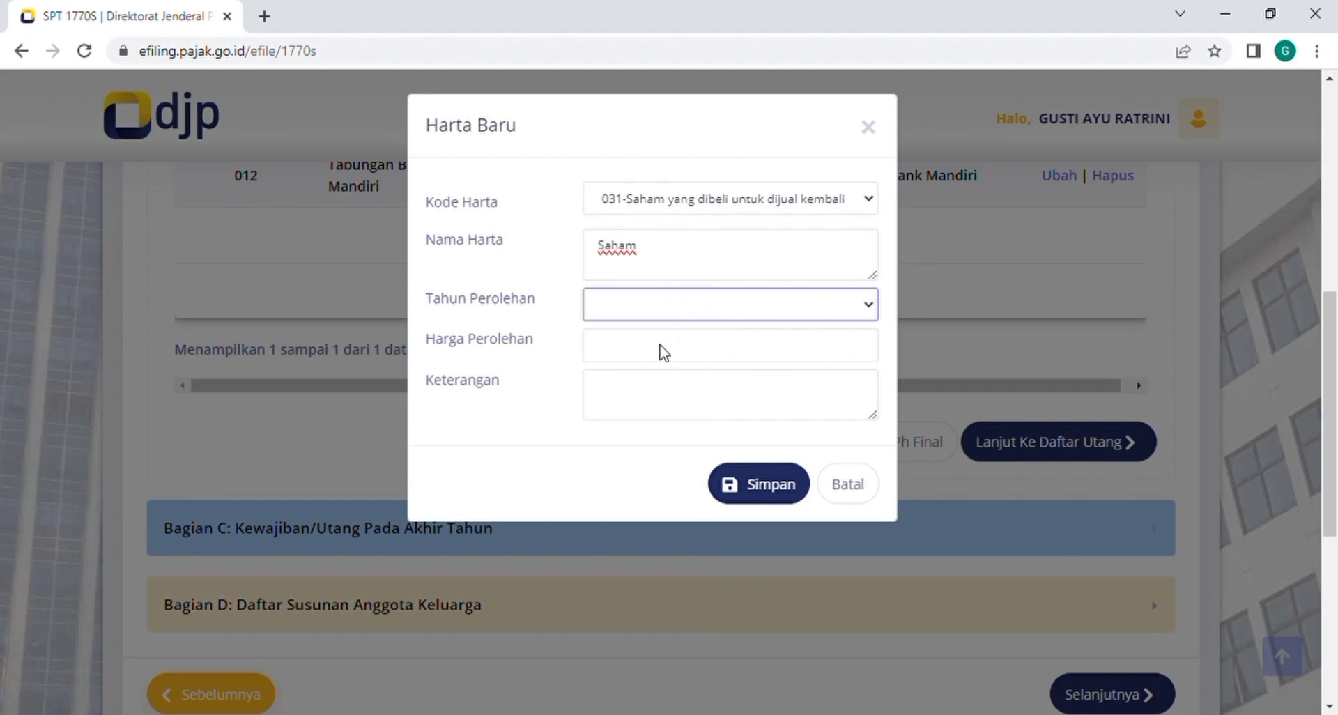
key("Down")
left_click(669, 354)
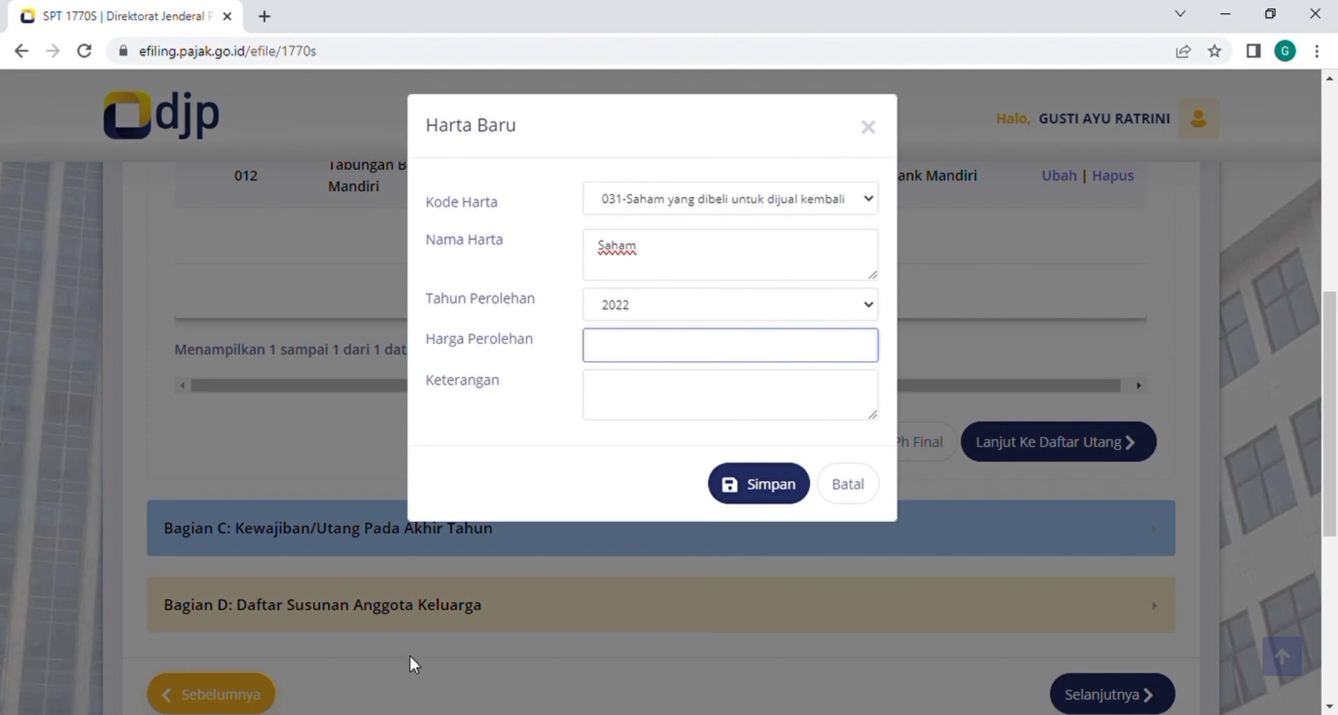
type("8.558.249")
Step: Describe the share asset as "Saham BBCA LOT, BEST," in its Keterangan and save the entry
left_click(795, 419)
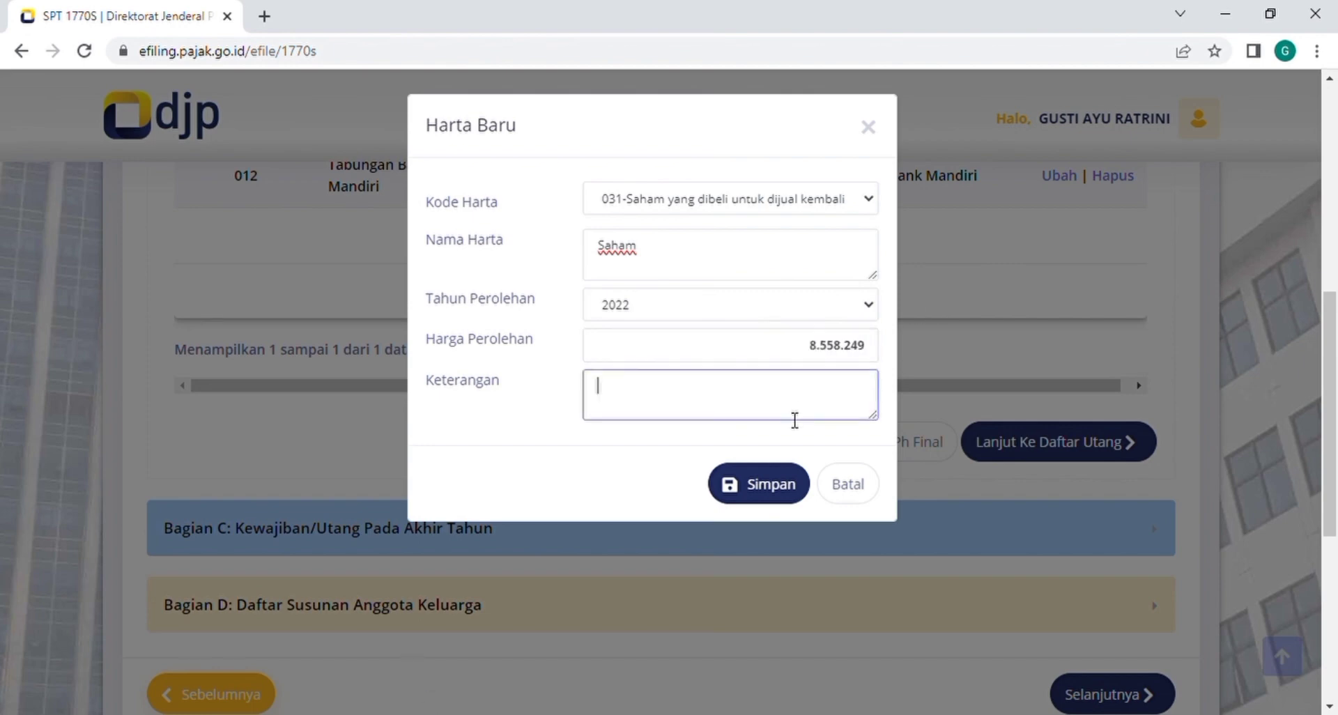
type("Saham ")
type("BBCA")
type(", BES")
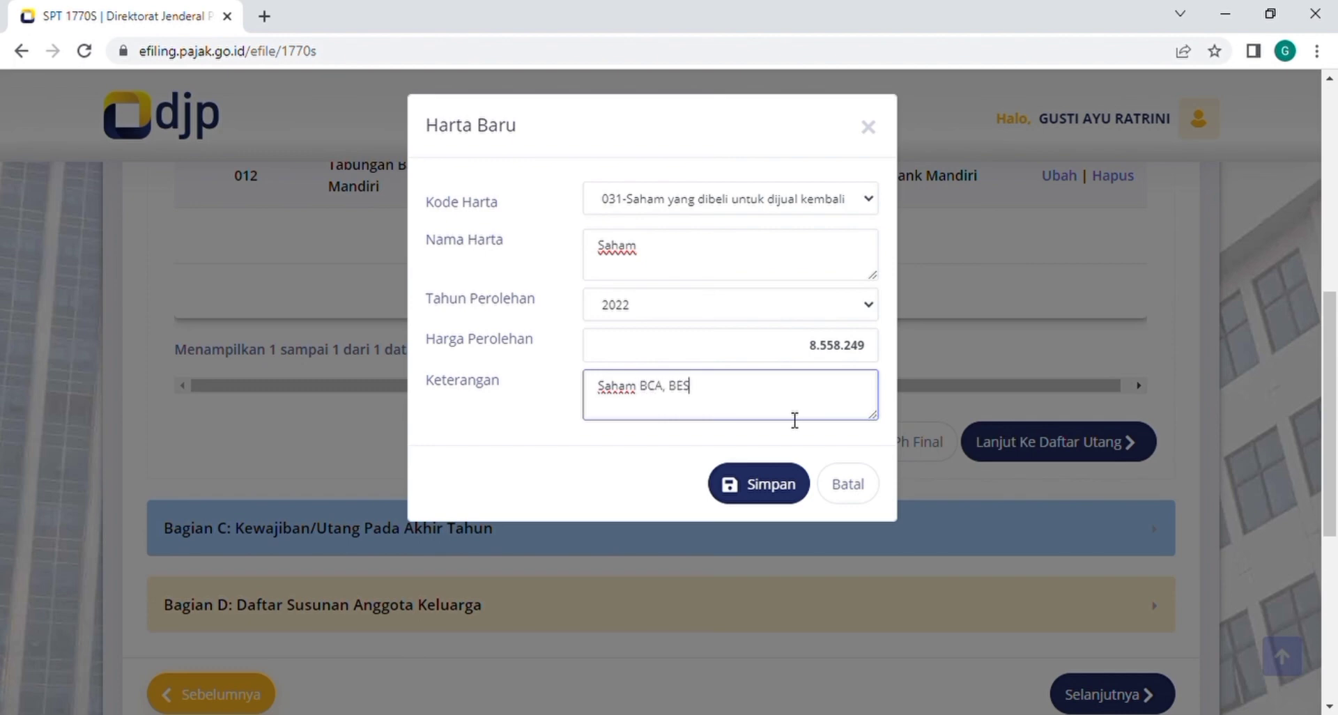
type("T")
type(",")
left_click(641, 388)
type("BCA LOT")
left_click(748, 399)
left_click(742, 483)
scroll(756, 486, "down", 5)
scroll(755, 485, "up", 5)
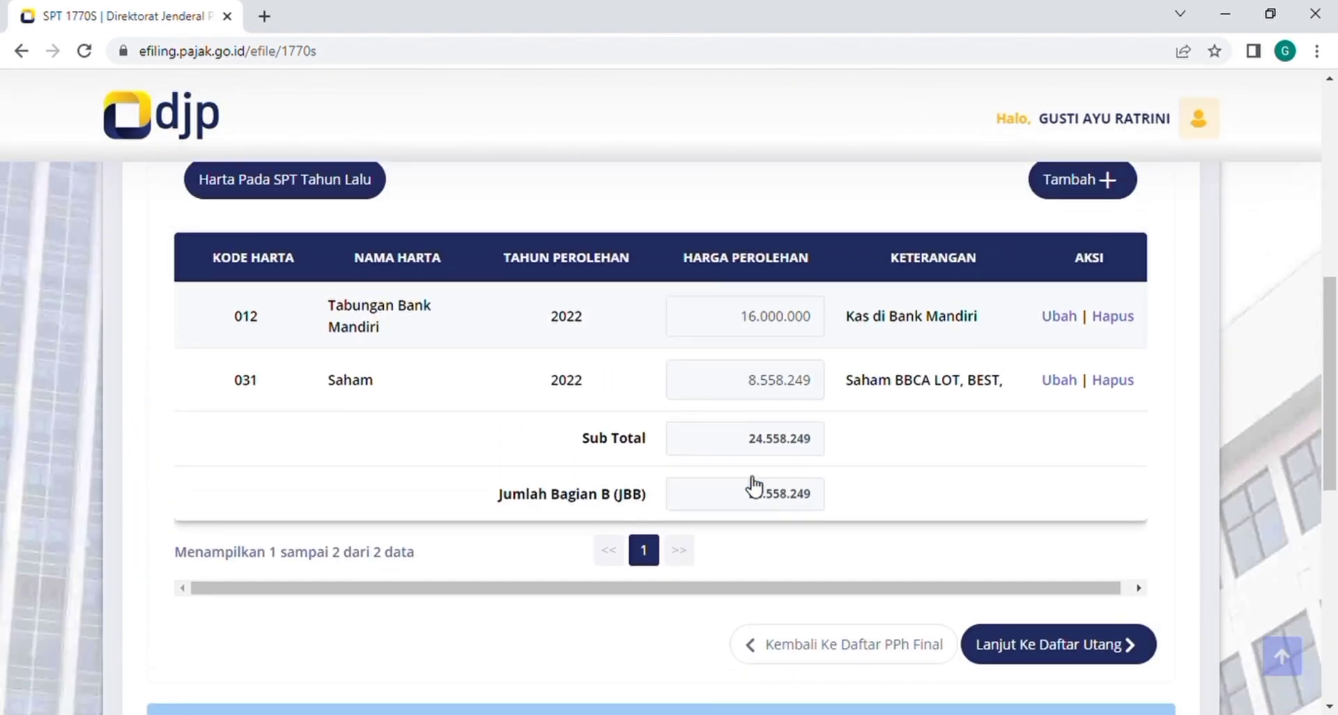
Step: Change the acquisition price of the Tabungan Bank Mandiri asset to 17.015.272 and save it
scroll(756, 486, "down", 1)
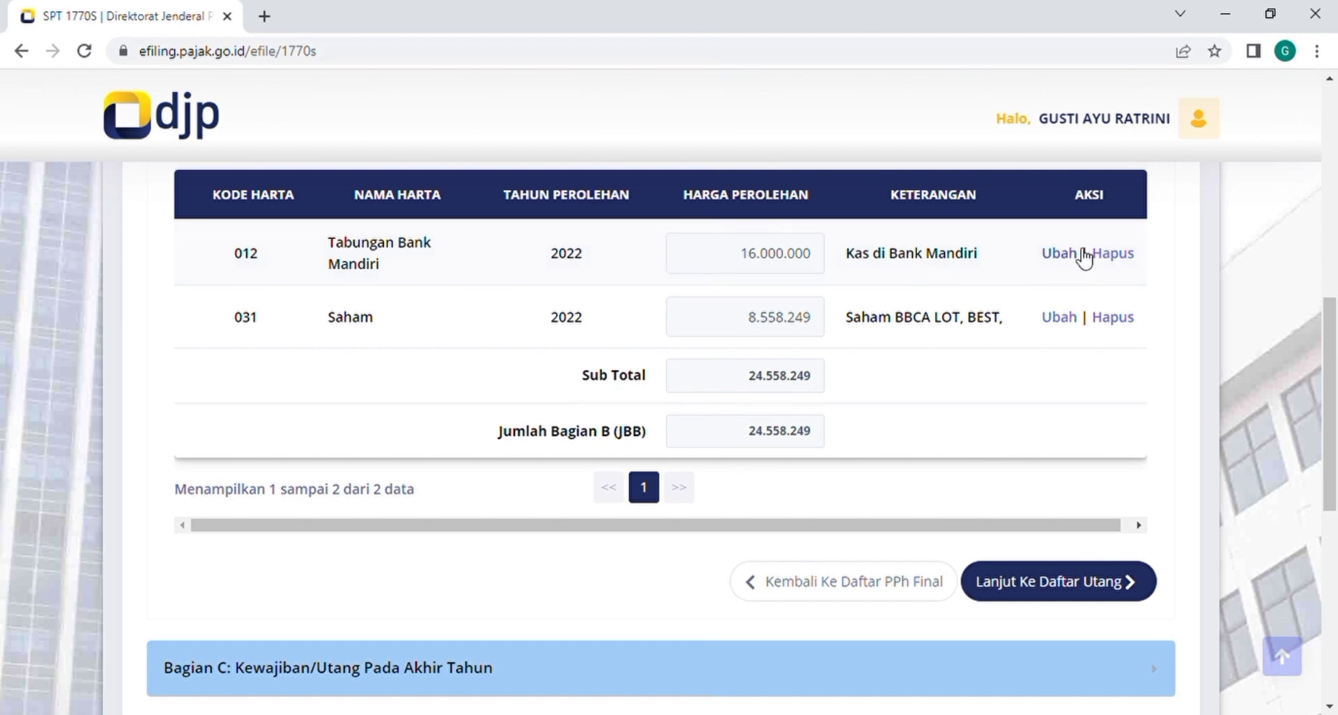
left_click(1061, 254)
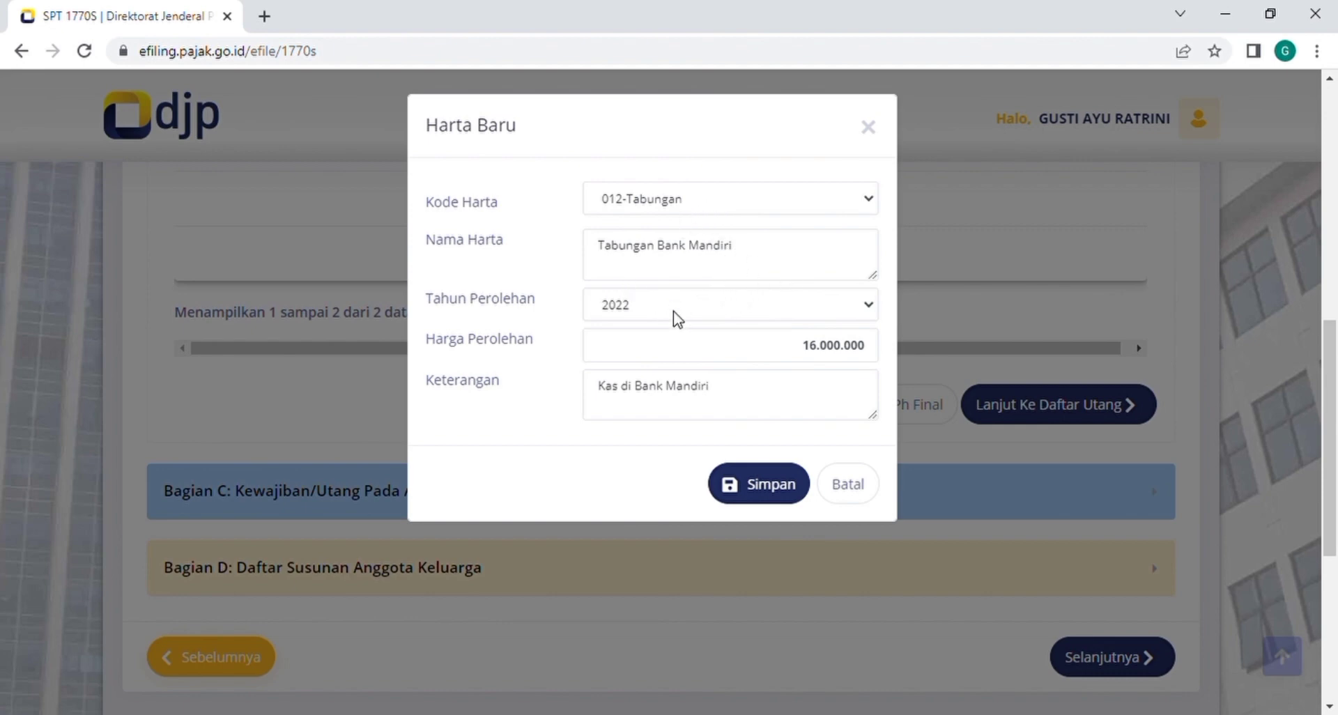
left_click(809, 347)
left_click_drag(809, 354, 886, 362)
type("17015272")
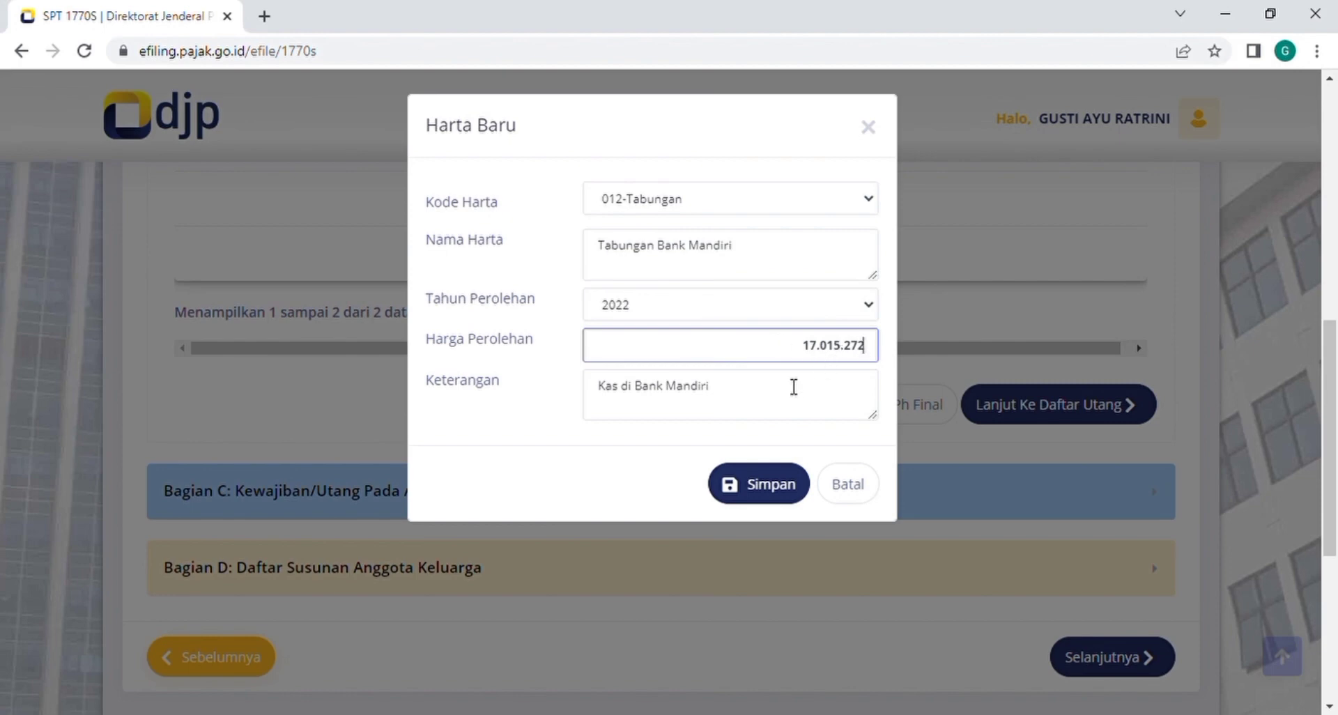
left_click(760, 400)
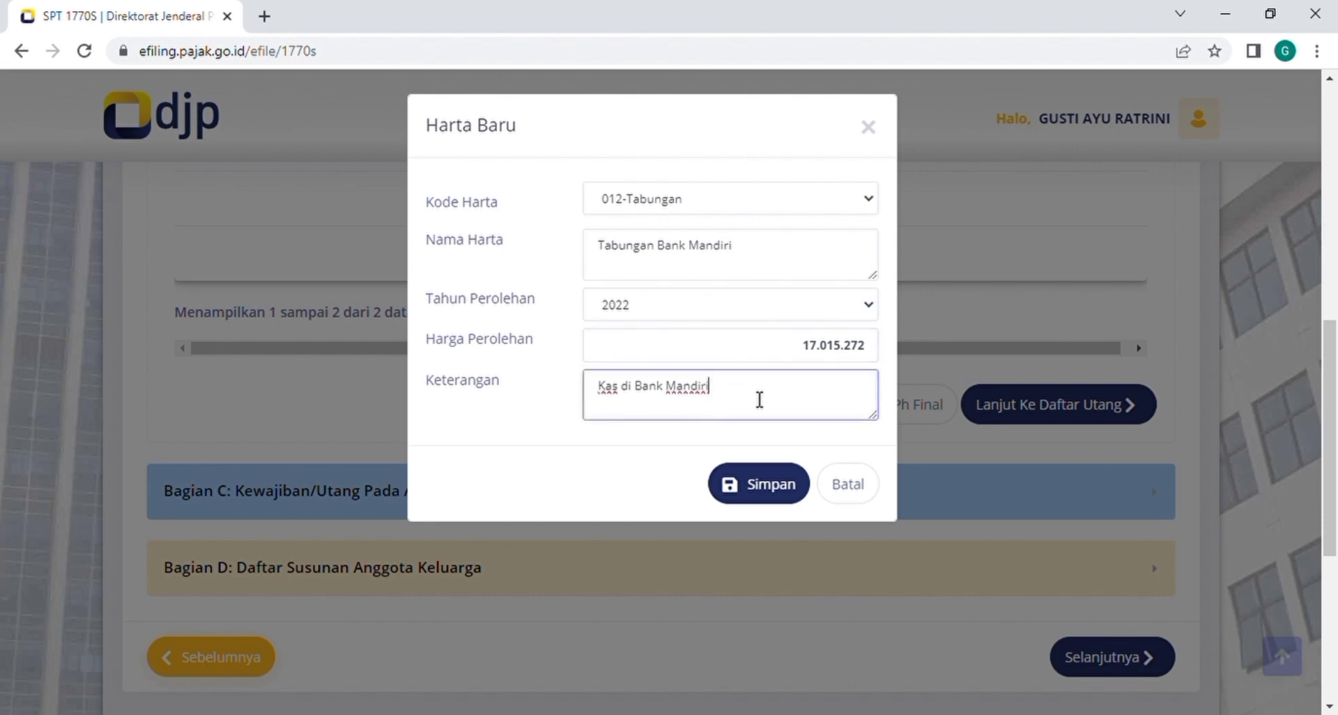
left_click(790, 497)
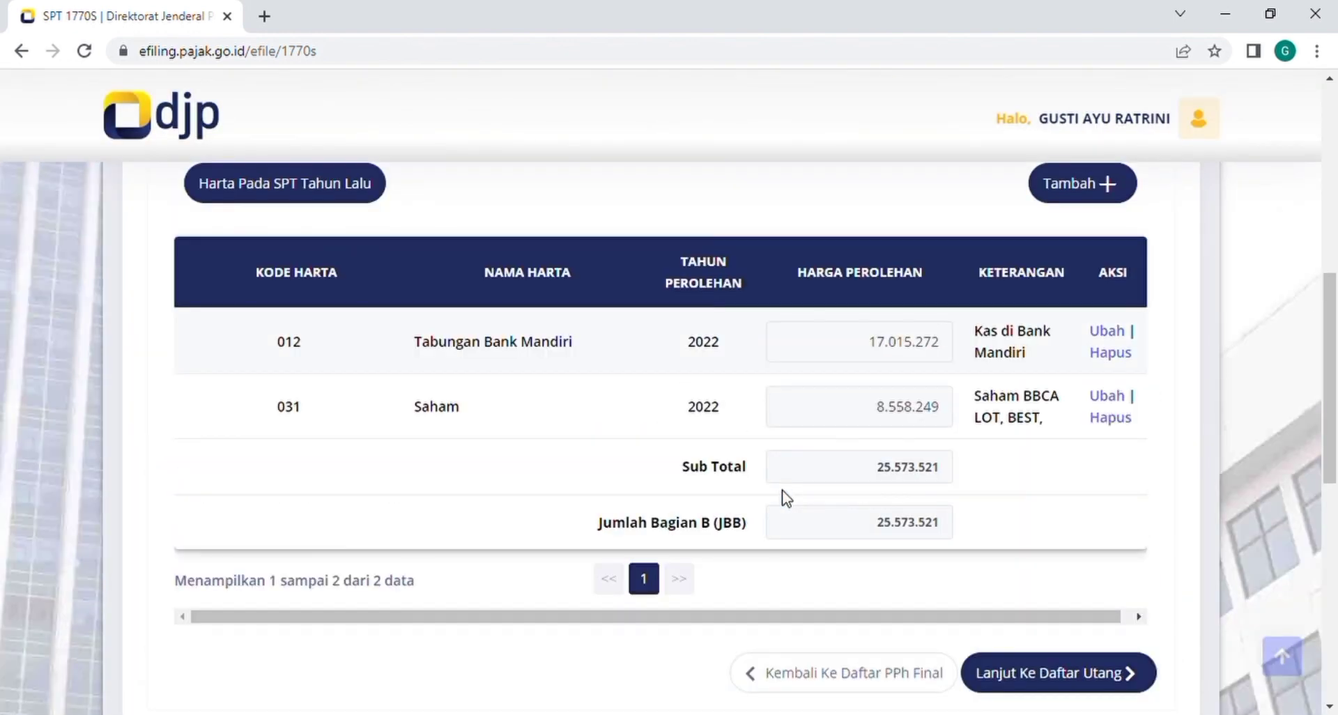
left_click(1070, 198)
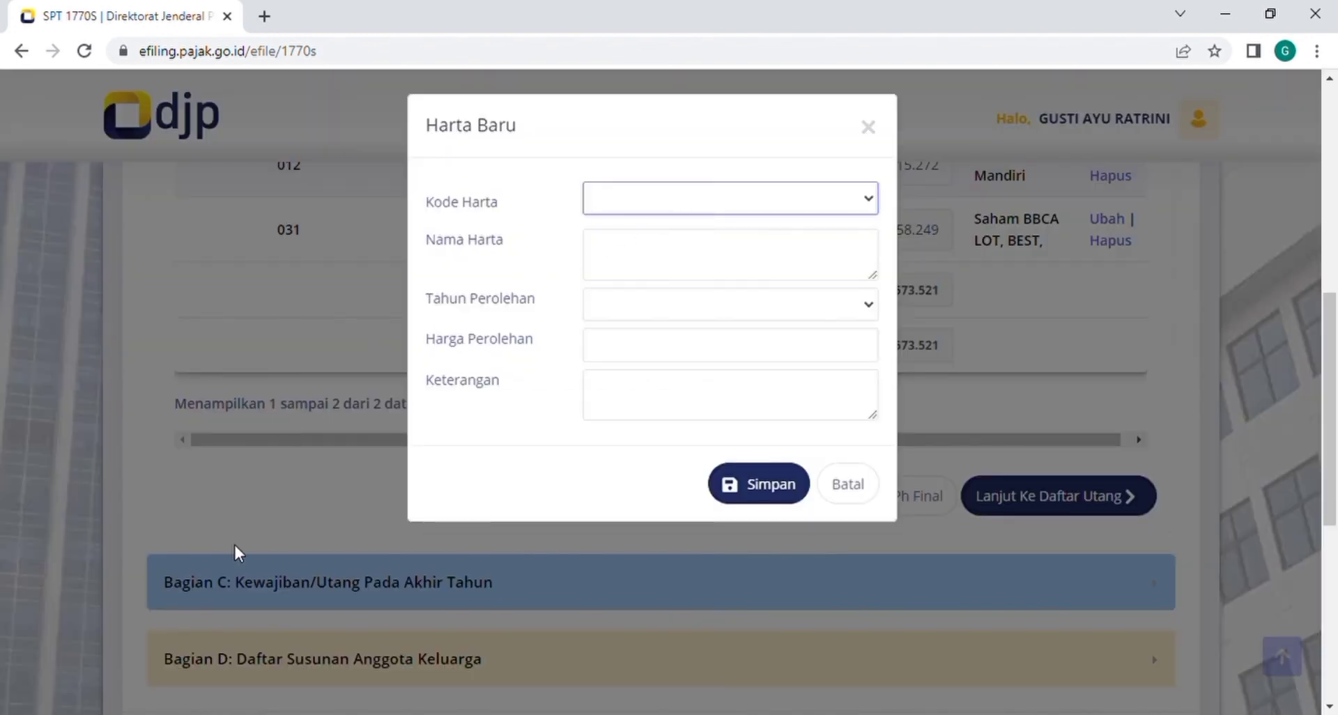
type("036-Reksadana")
left_click(1098, 300)
scroll(976, 362, "up", 3)
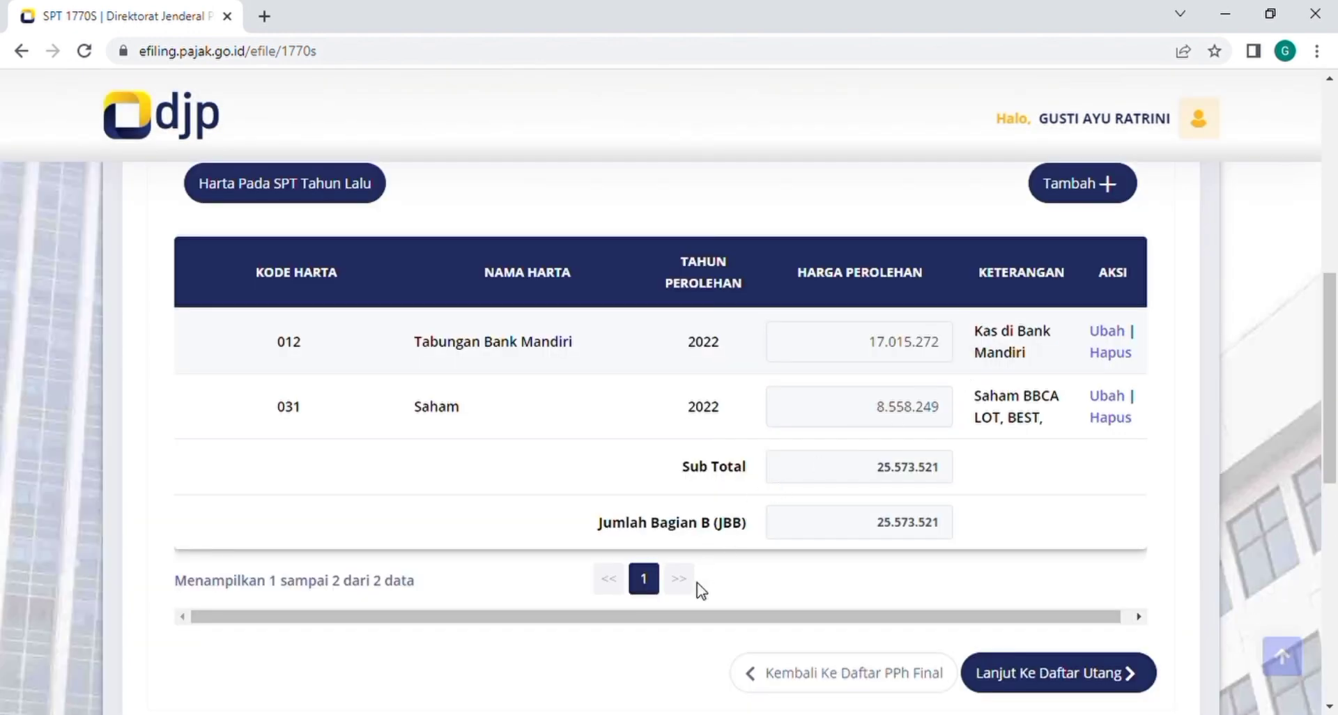
Step: Start a new Bagian B asset with code 011-Uang Tunai, name "Kas", acquisition year 2022 and acquisition price 13.548.484
left_click(1091, 187)
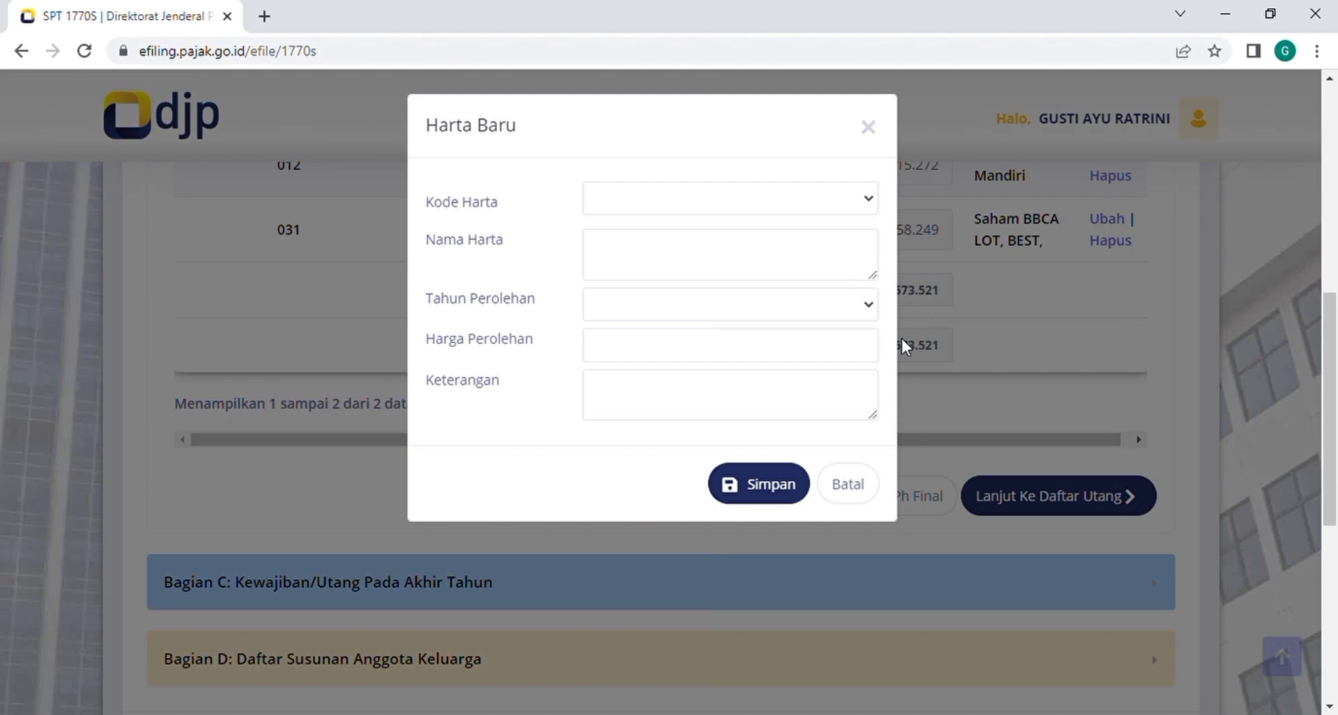
left_click(617, 202)
key("Down")
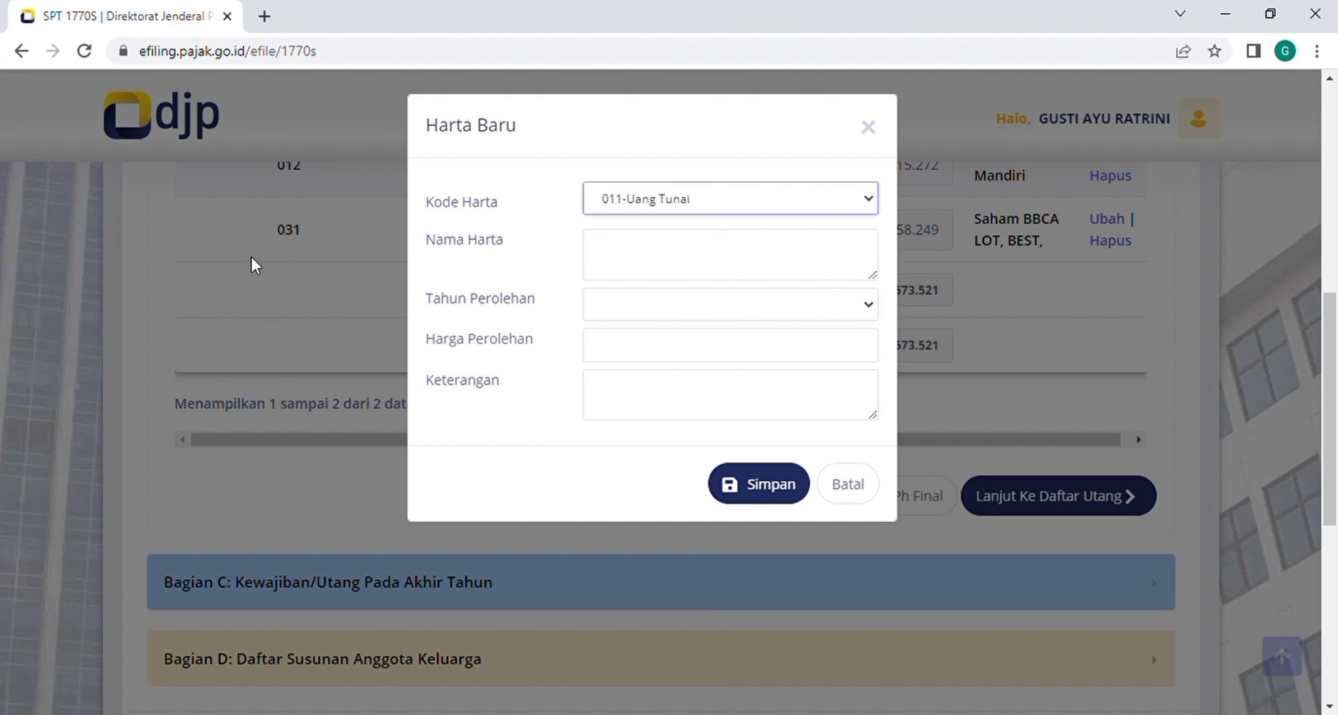
left_click(686, 272)
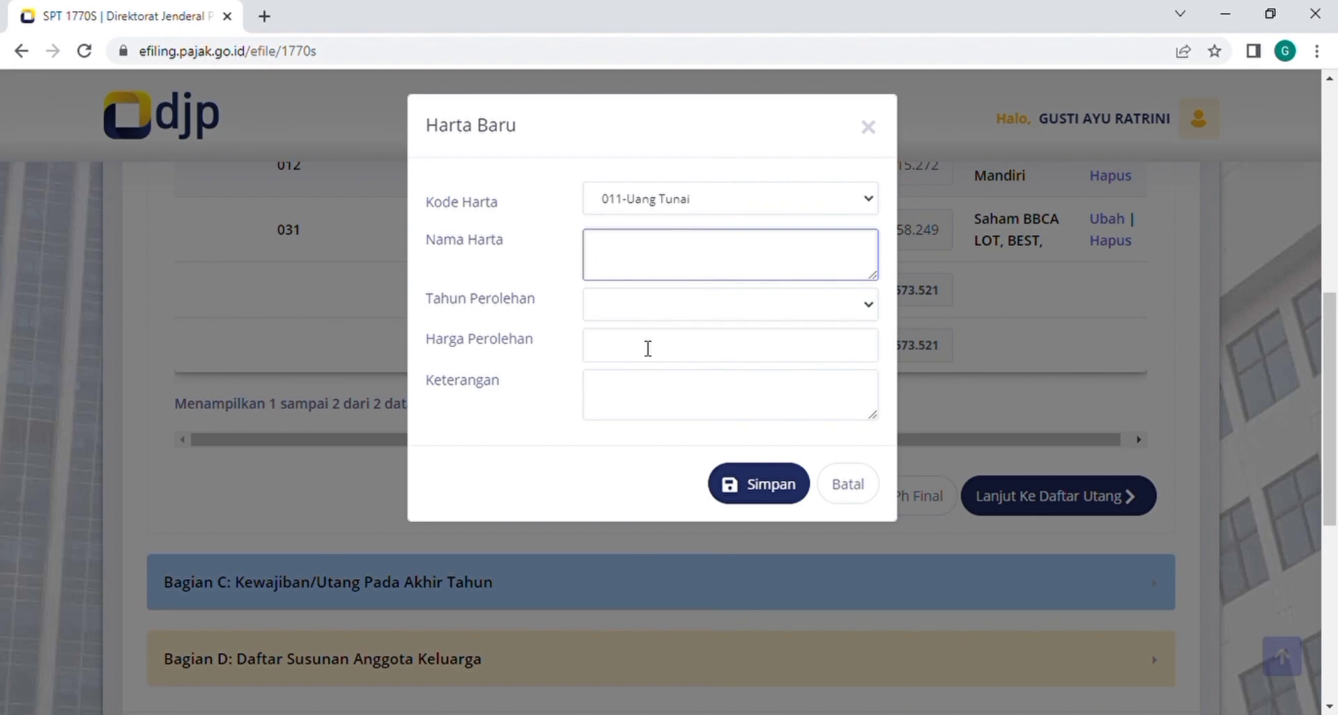
type("Kas")
key("Tab")
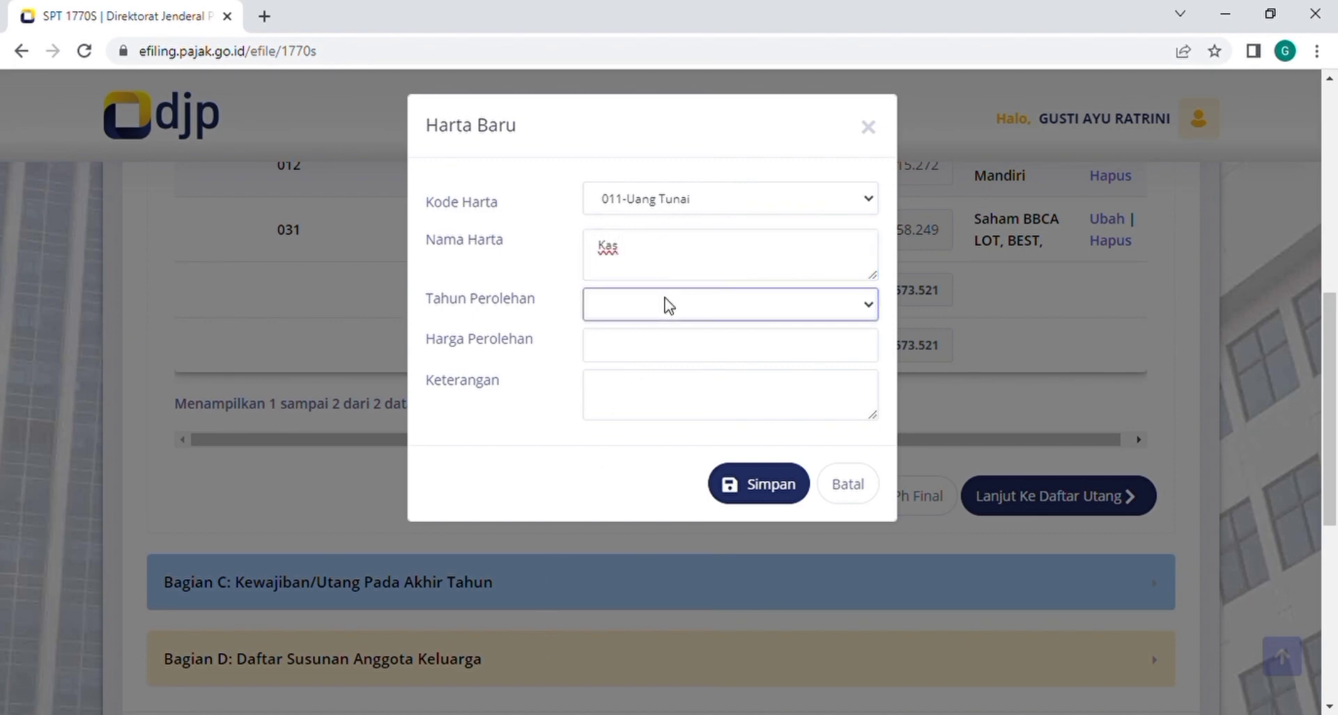
key("Down")
left_click(642, 358)
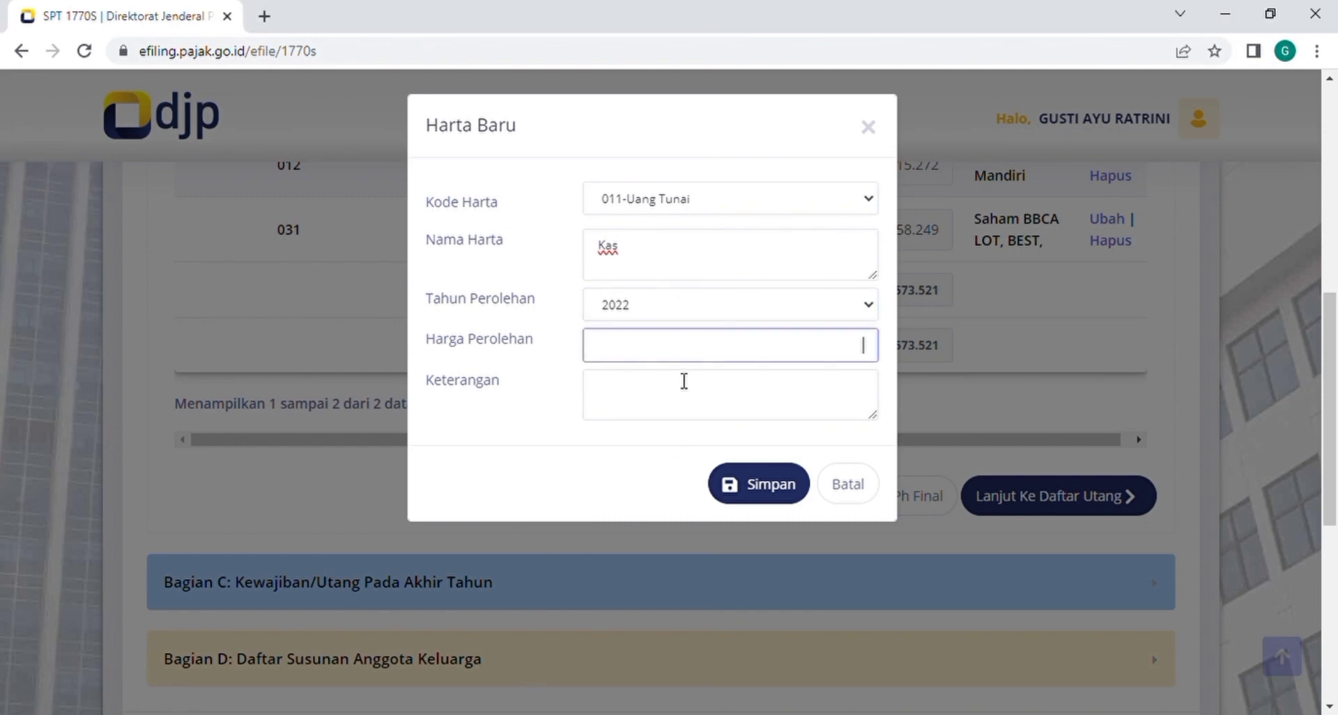
type("13.548.484")
Step: Describe the cash asset as "Kas di Rekening Dana Investor" in its Keterangan and save the entry
left_click(666, 418)
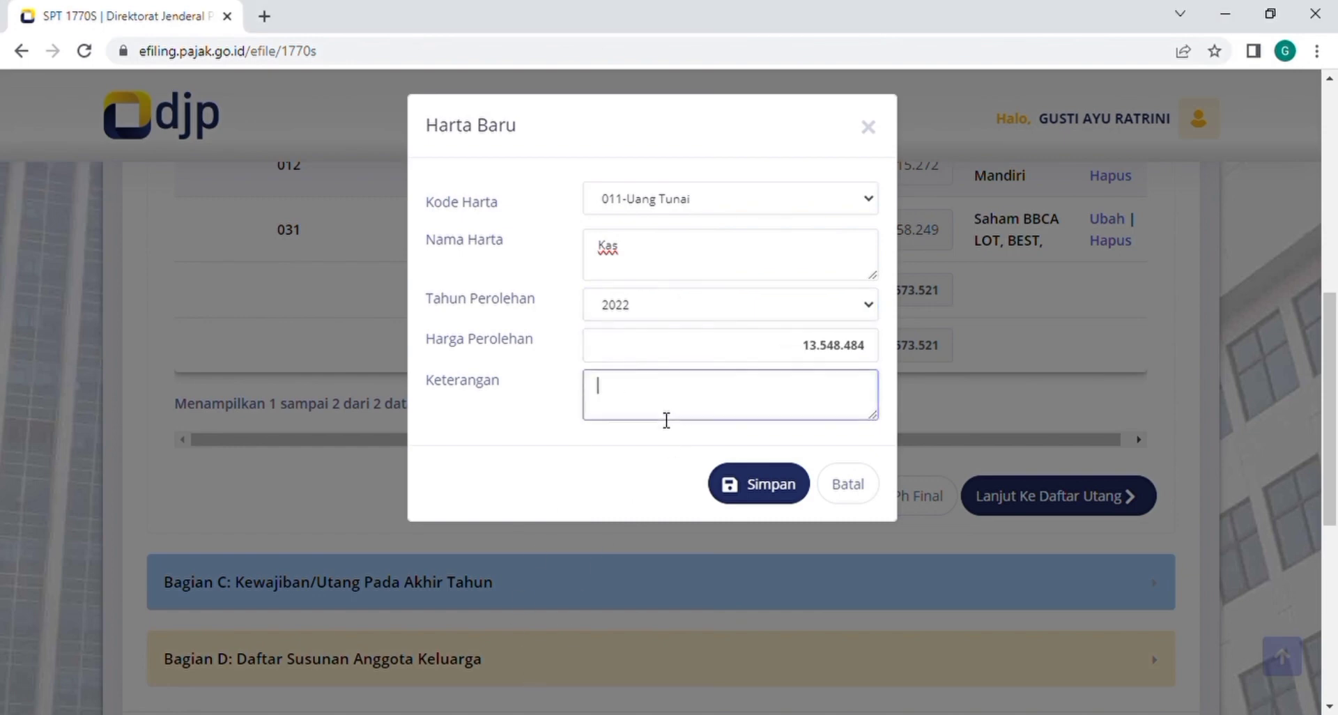
type("Kas di Rekening Dana Investor")
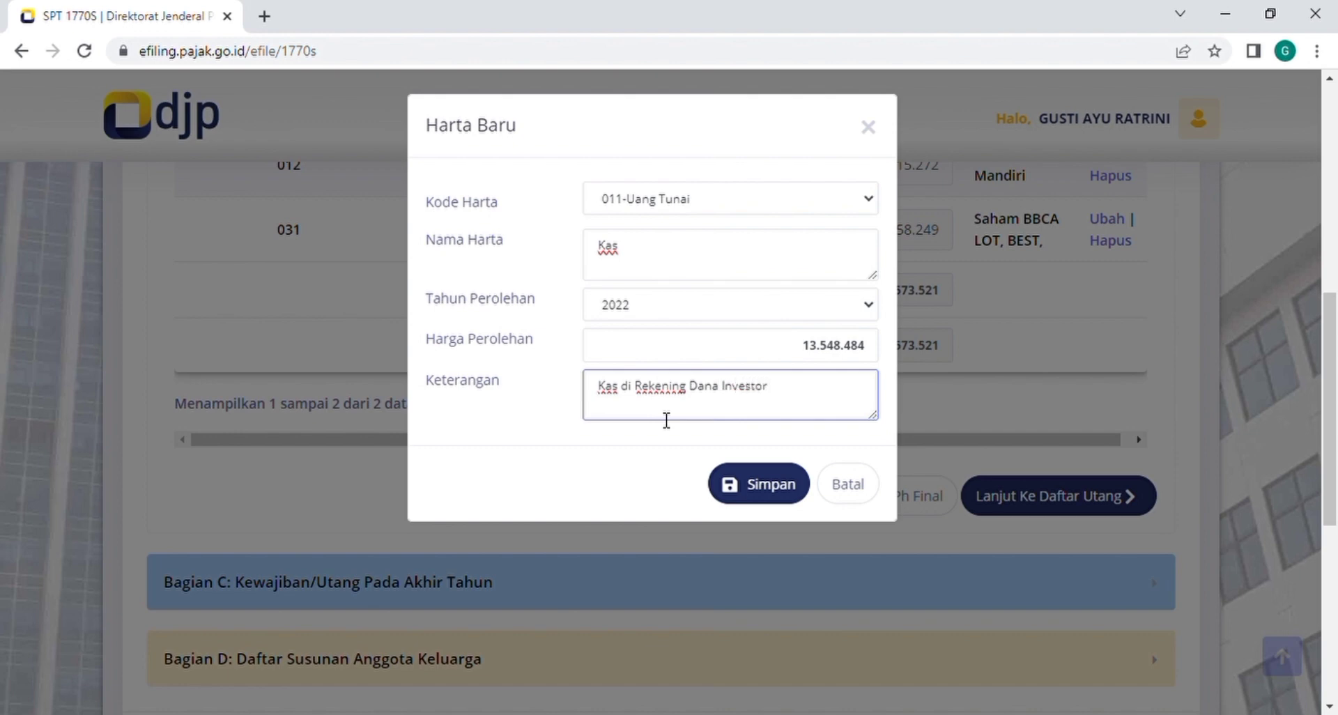
left_click(765, 487)
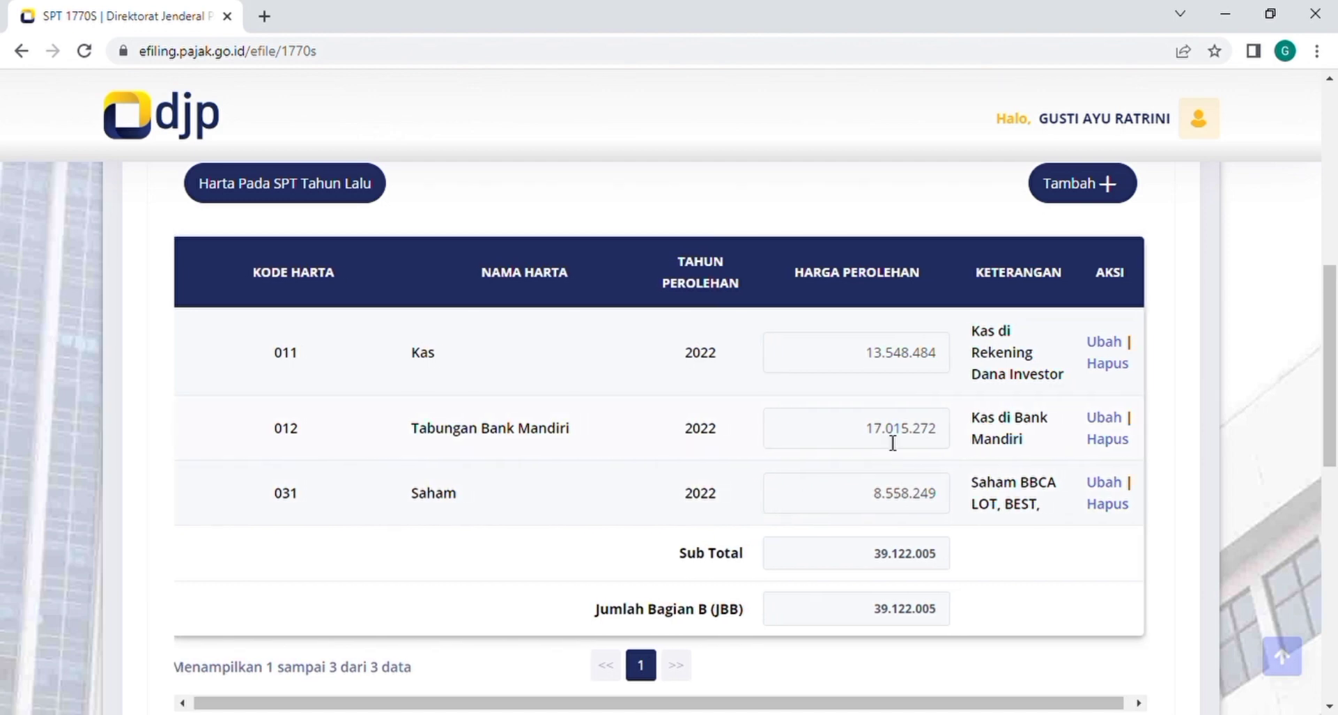
Step: Continue from the asset list through the Bagian C debt list, leaving it empty, to the family member list in Bagian D
scroll(891, 441, "down", 5)
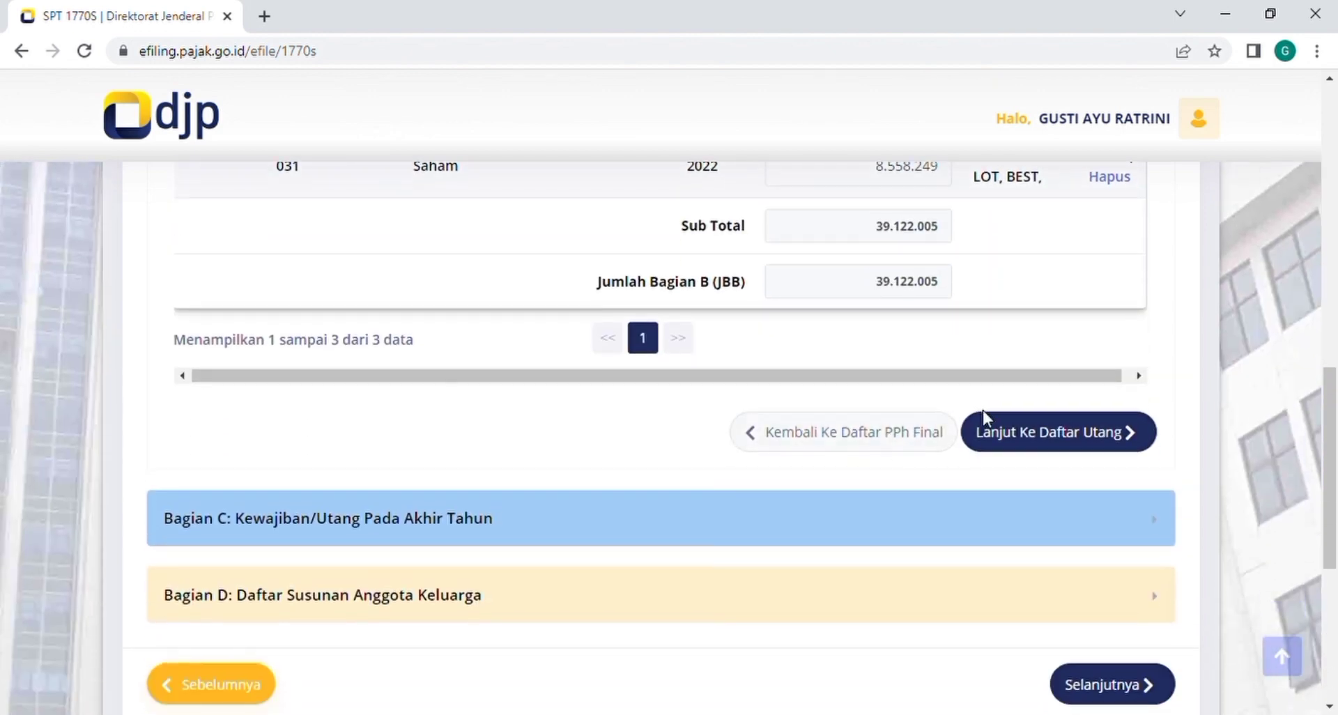
left_click(1032, 436)
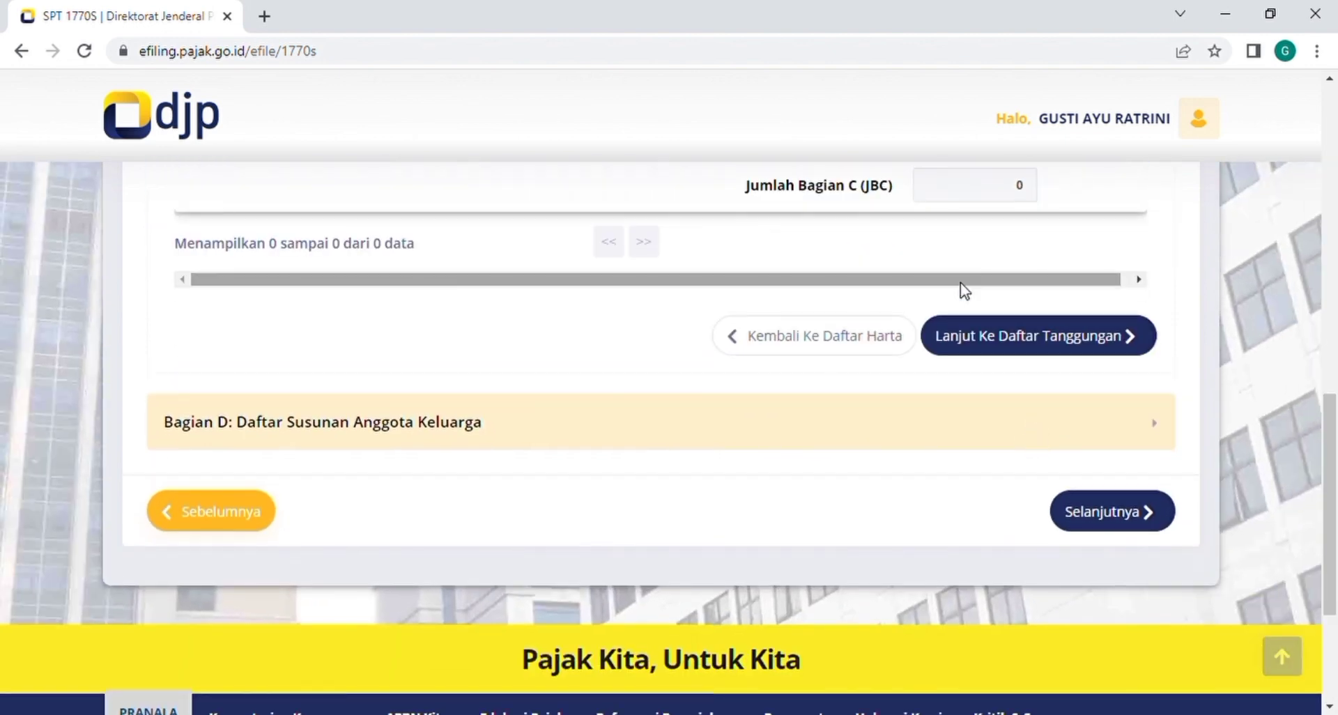
scroll(962, 288, "up", 4)
scroll(961, 286, "down", 4)
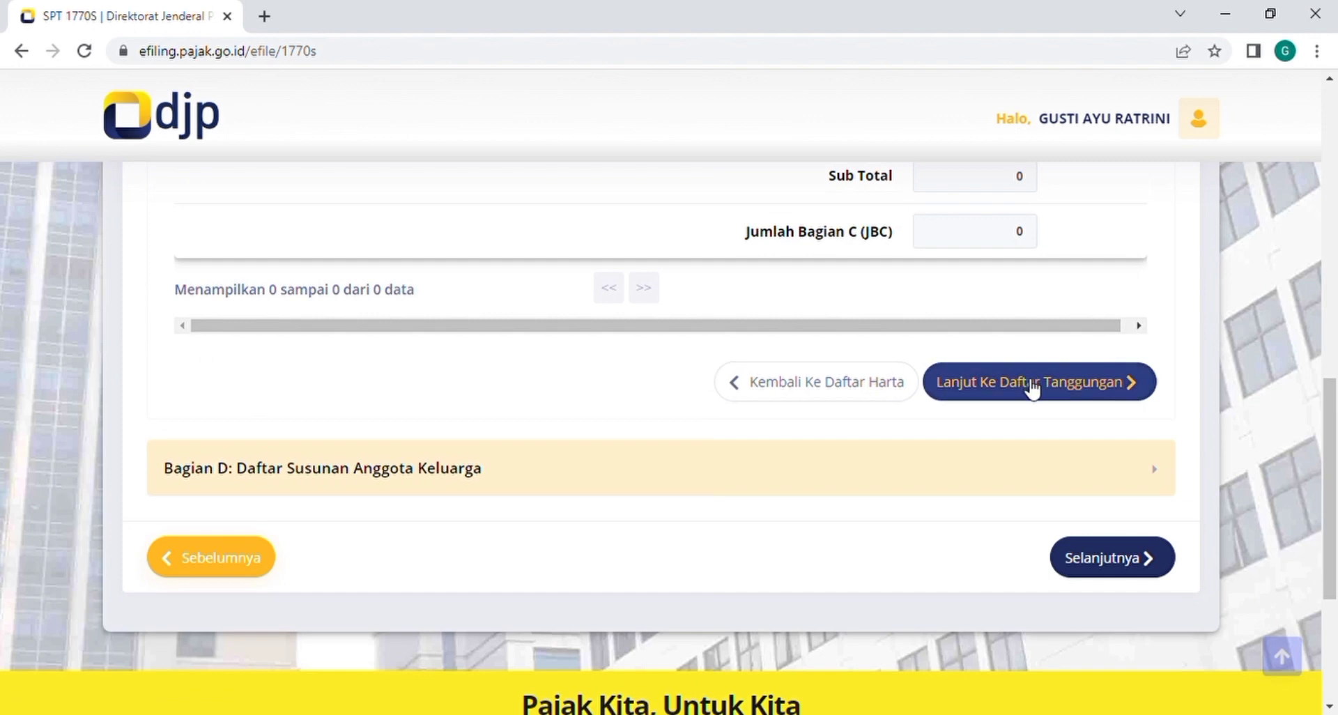
left_click(1025, 380)
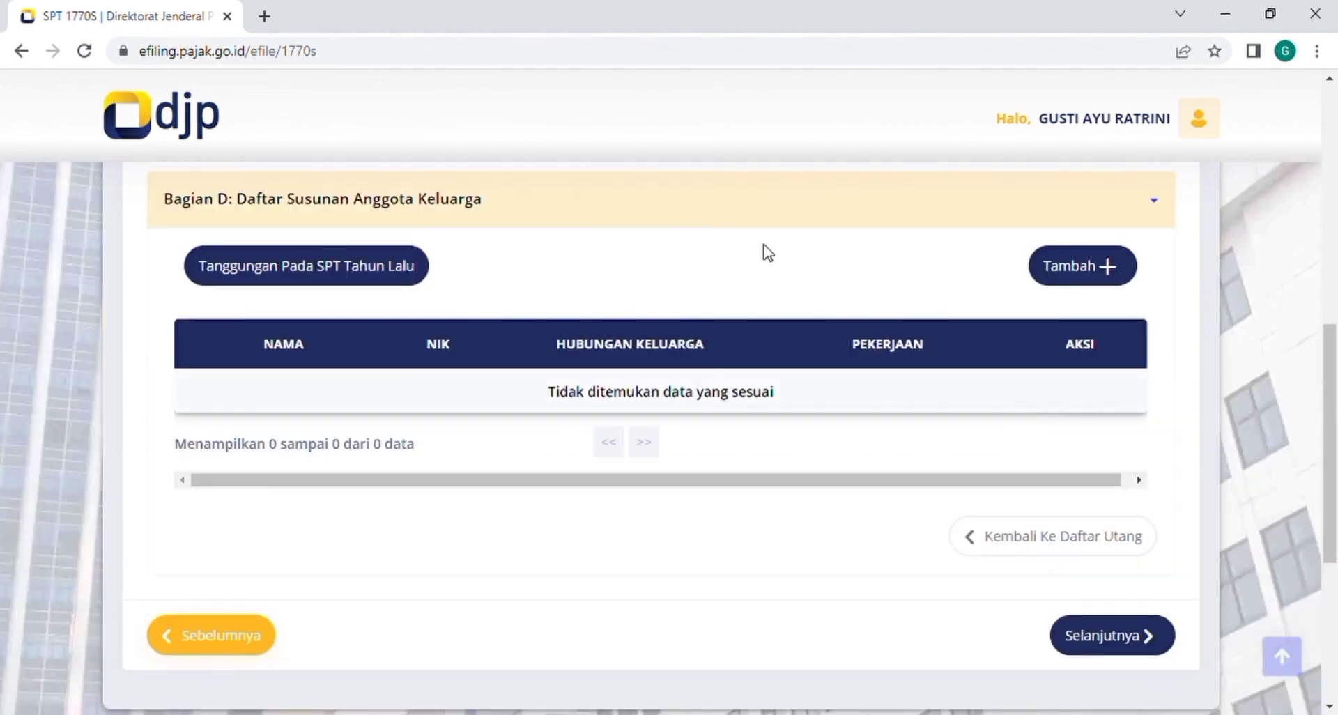
Step: Leave the Bagian D family member list empty and proceed to the next page of the return
scroll(980, 319, "up", 1)
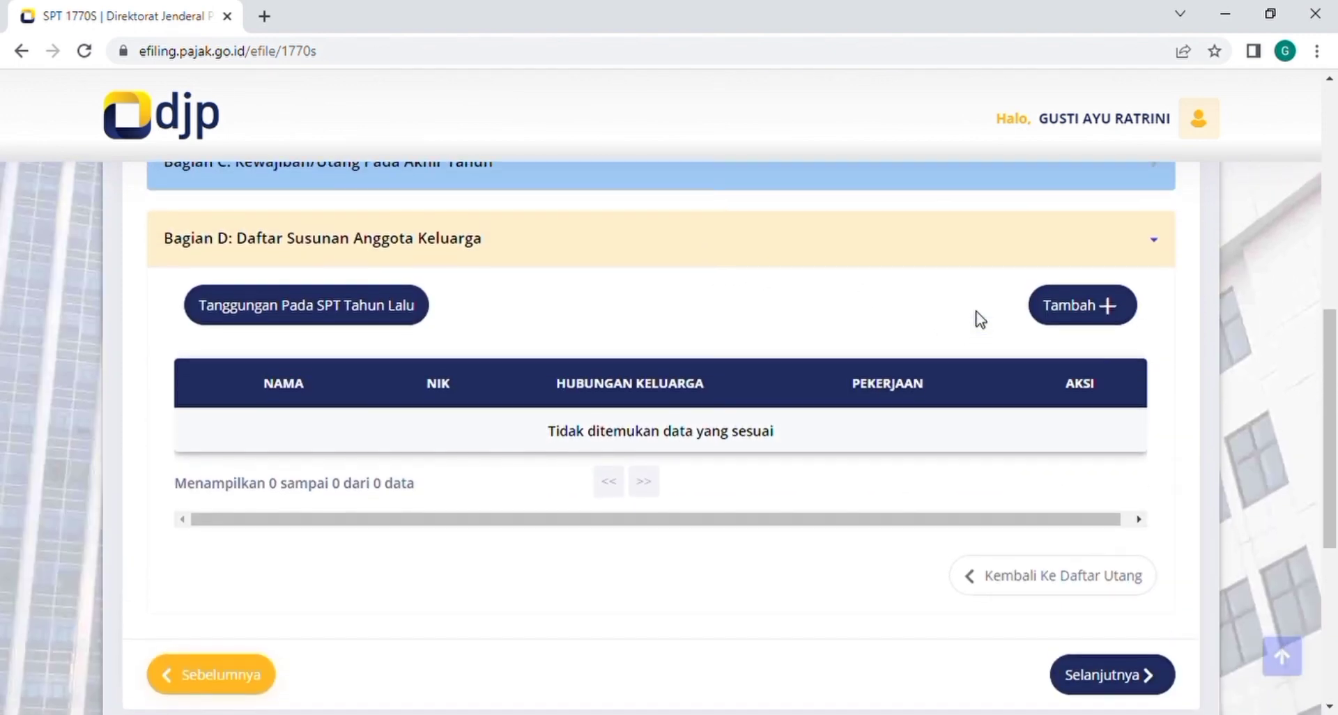
scroll(980, 319, "down", 2)
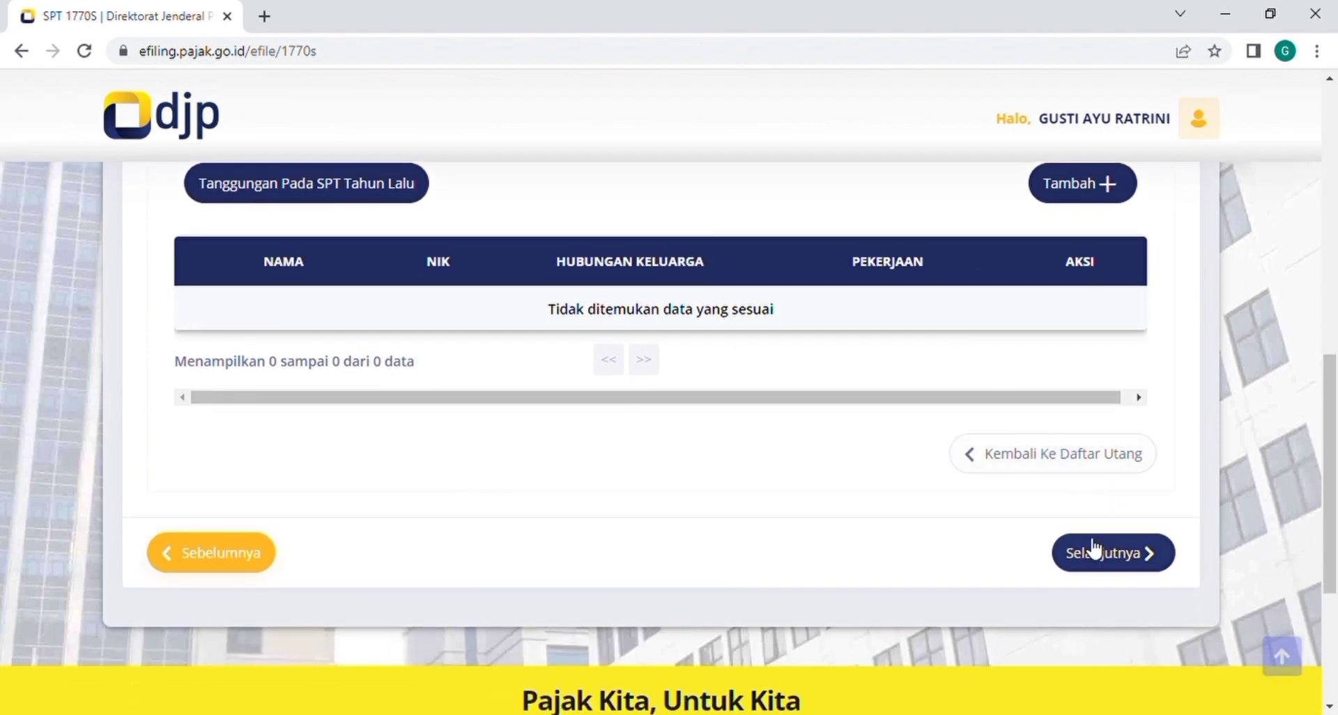
left_click(1094, 552)
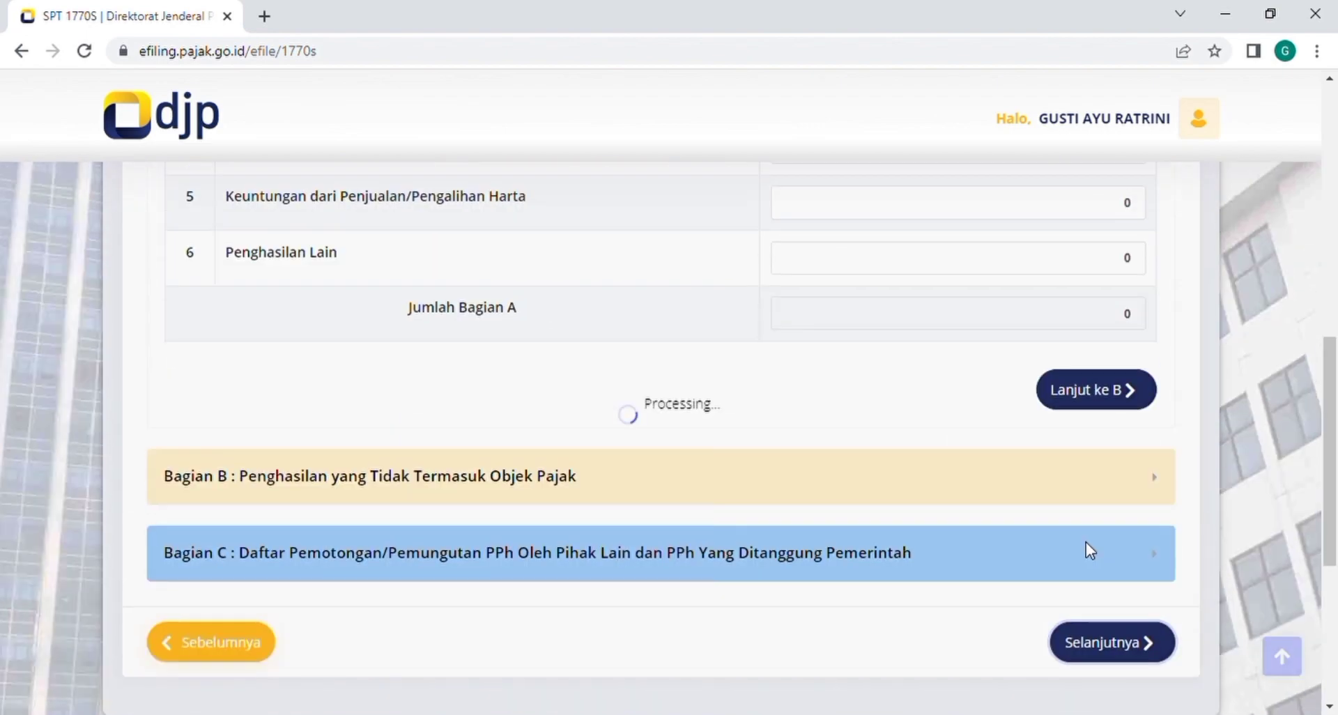
Step: Leave all other domestic net income amounts in Bagian A at 0 and continue to the non-taxable income in Bagian B
scroll(1095, 553, "down", 5)
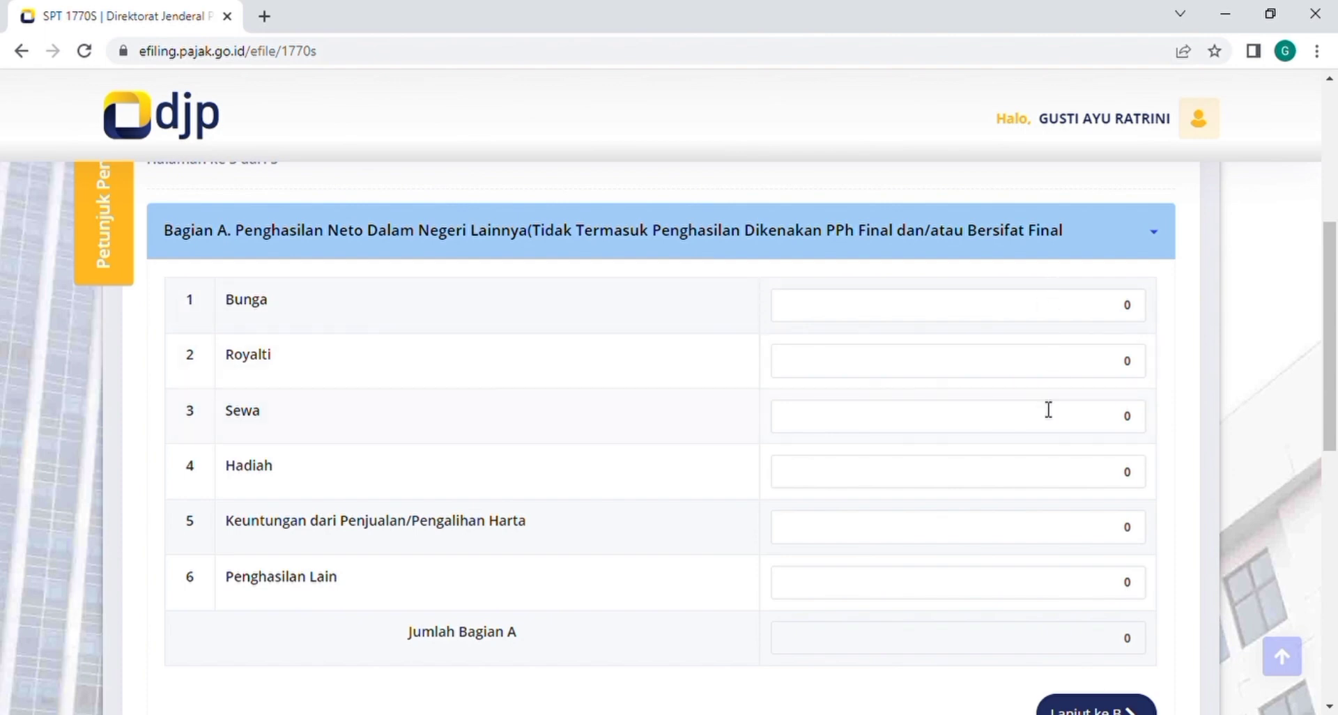
scroll(1047, 409, "down", 1)
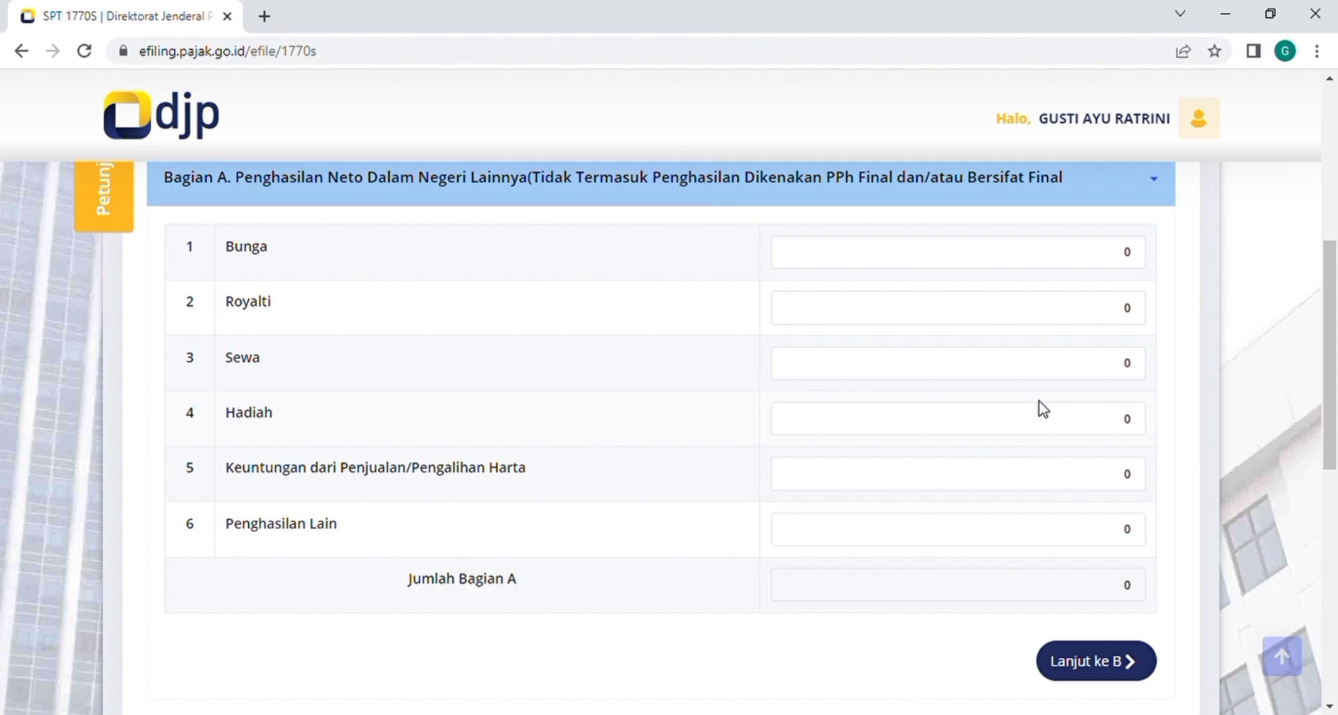
left_click(1134, 539)
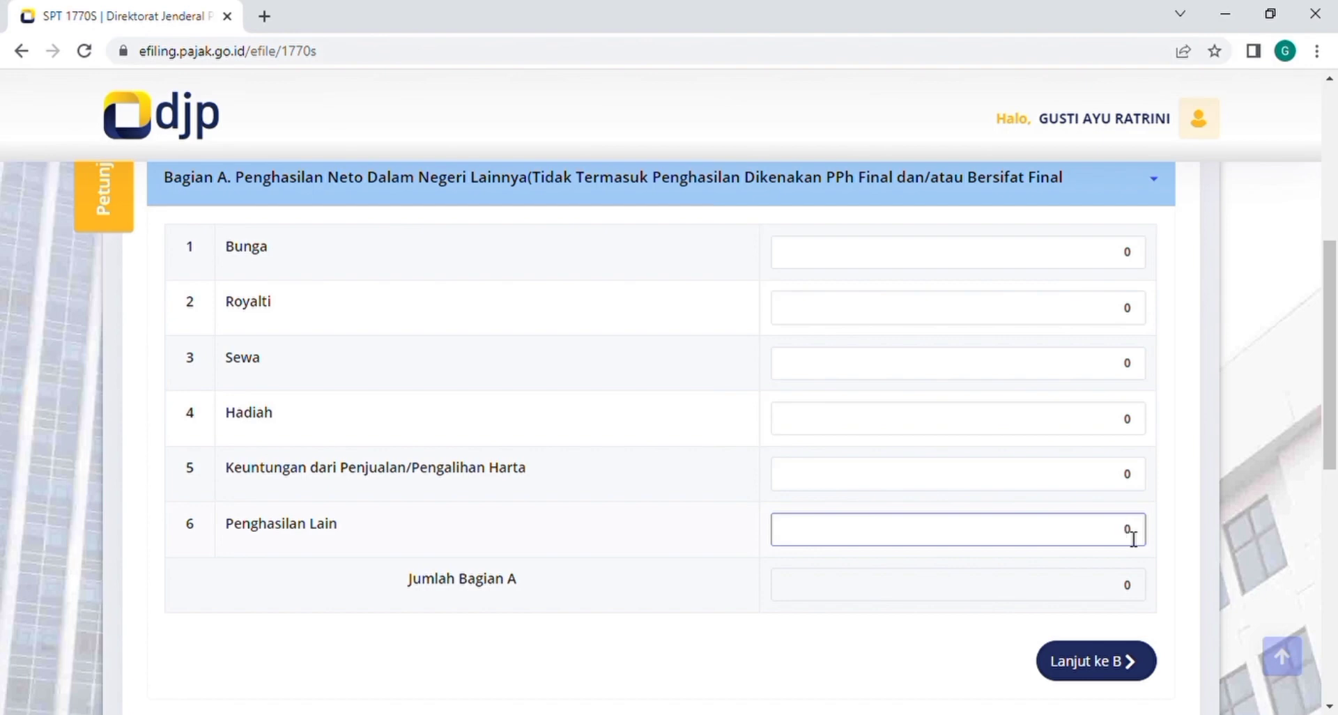
scroll(1133, 538, "down", 3)
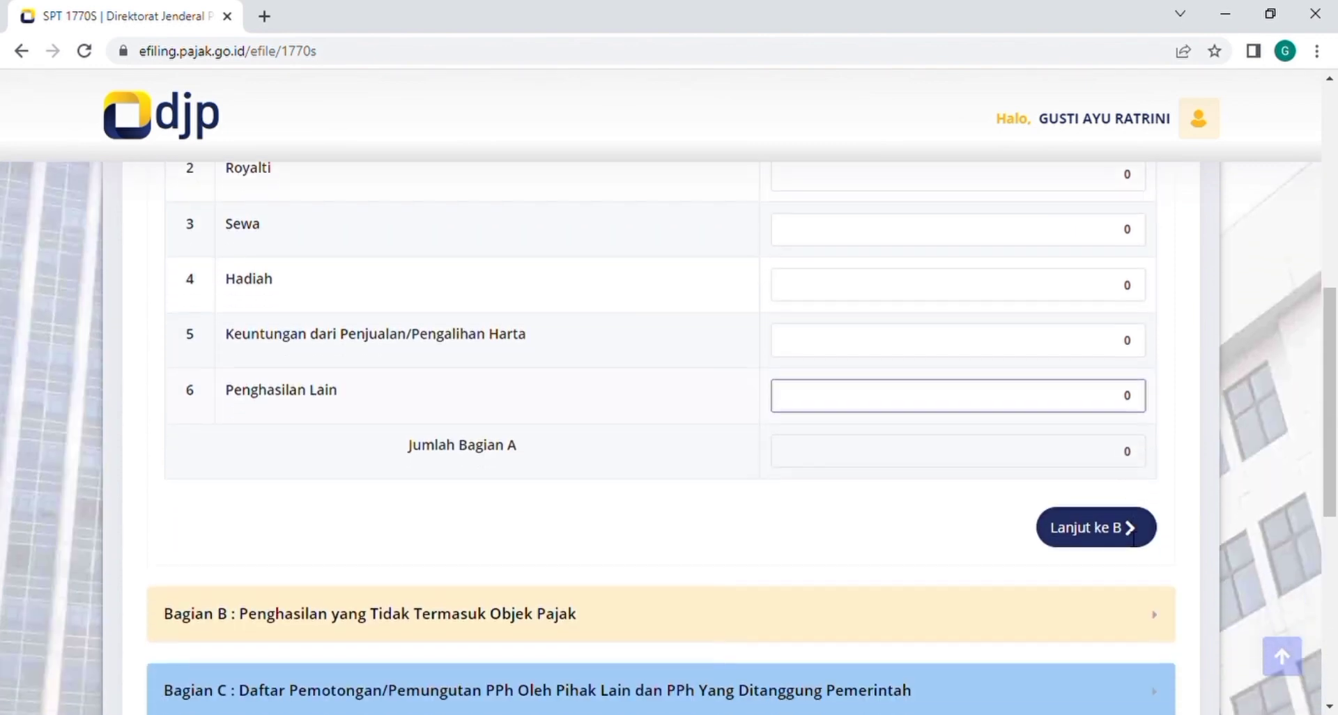
left_click(1134, 539)
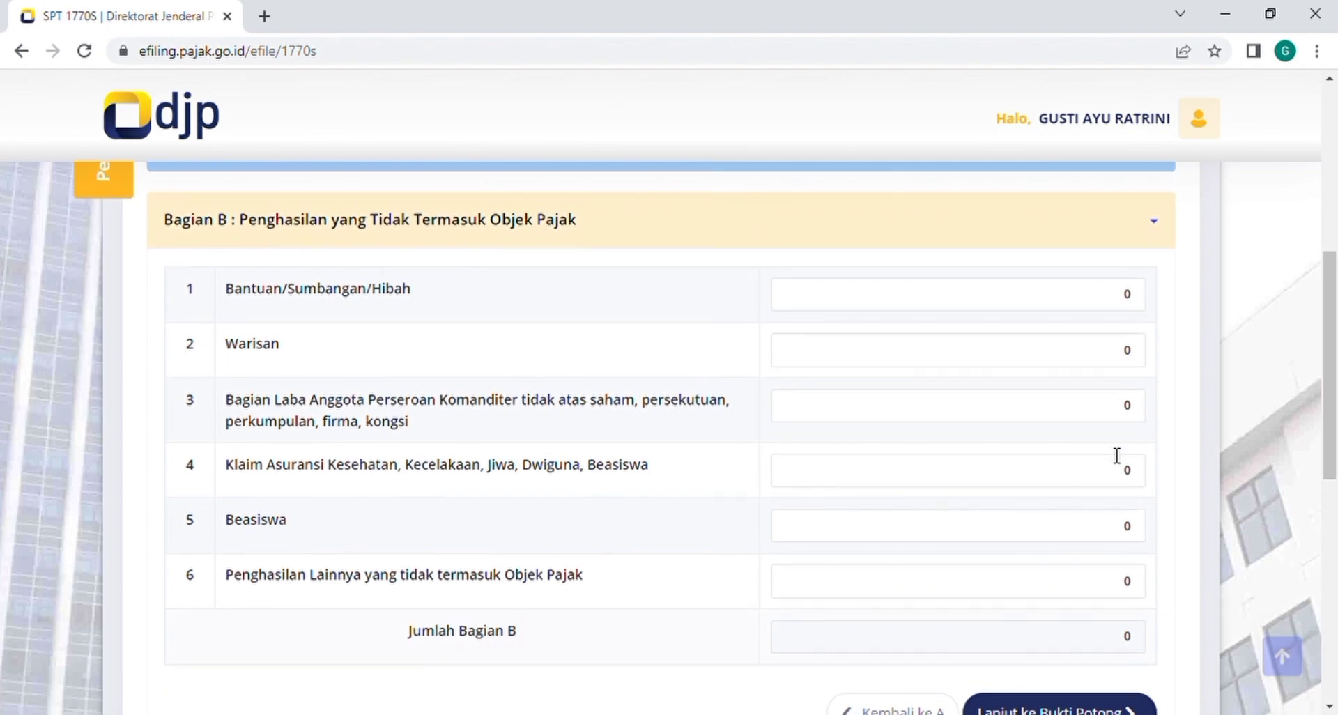
Step: Leave all Bagian B non-taxable income amounts at 0, continue to the Bagian C withholding slips, and review the listed entries
scroll(1117, 456, "down", 3)
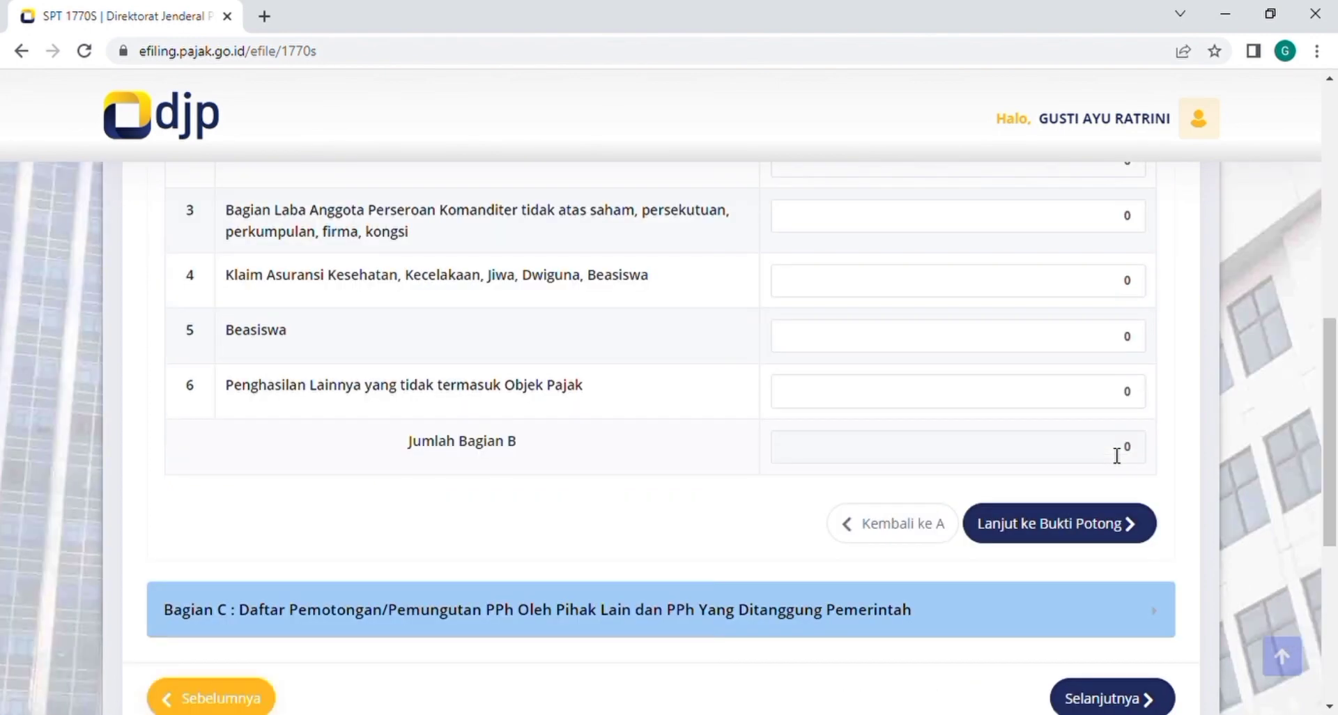
left_click(1096, 537)
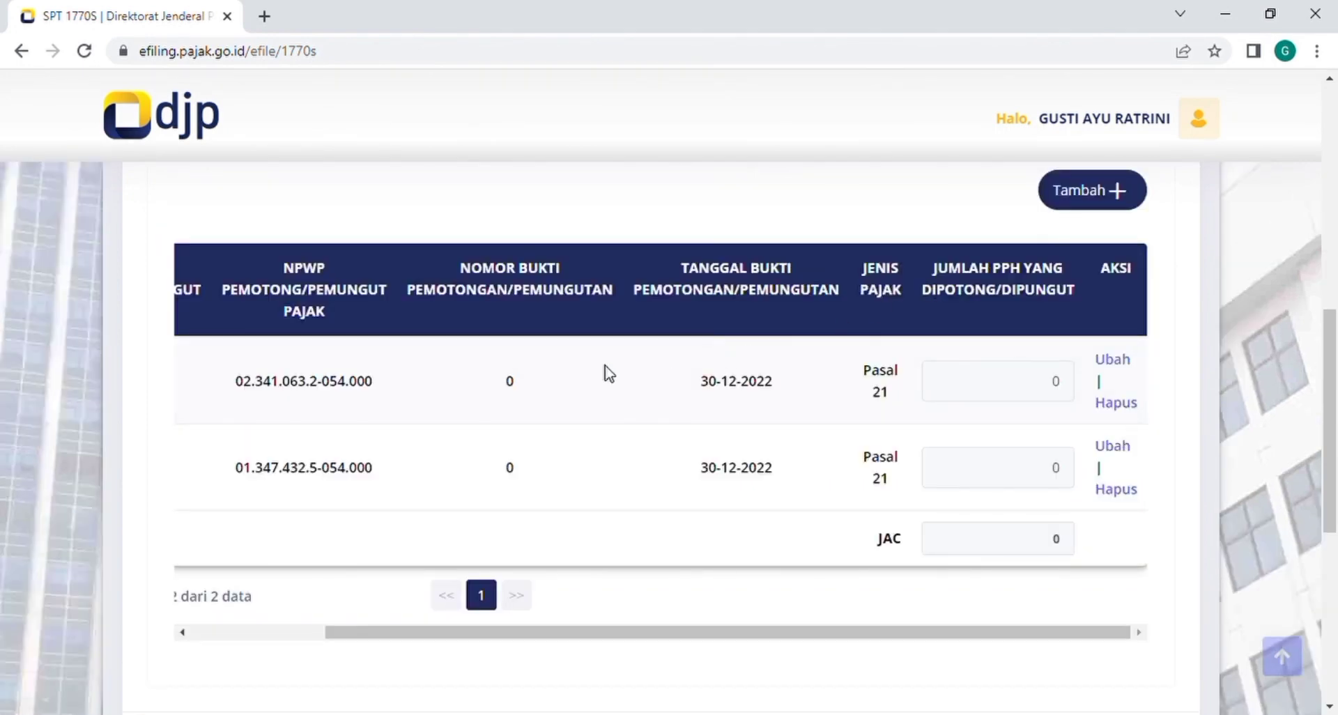
left_click_drag(633, 639, 430, 640)
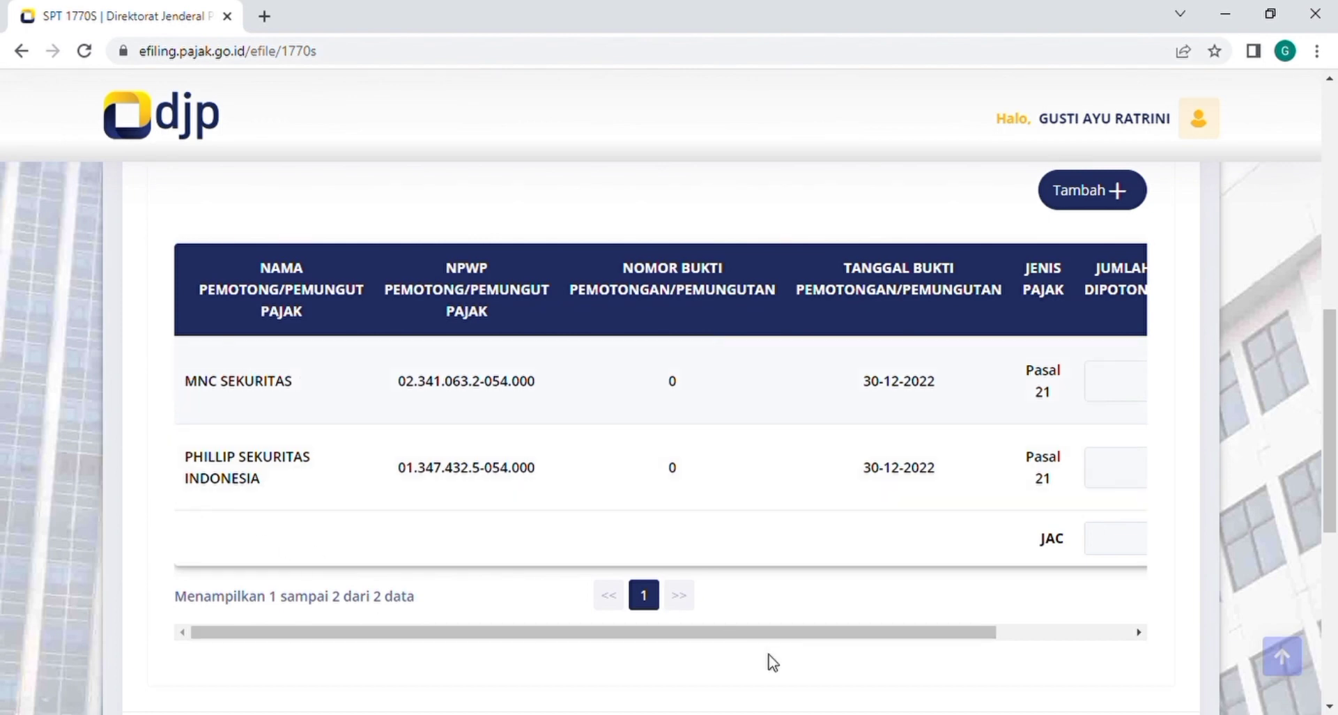
left_click_drag(752, 634, 955, 617)
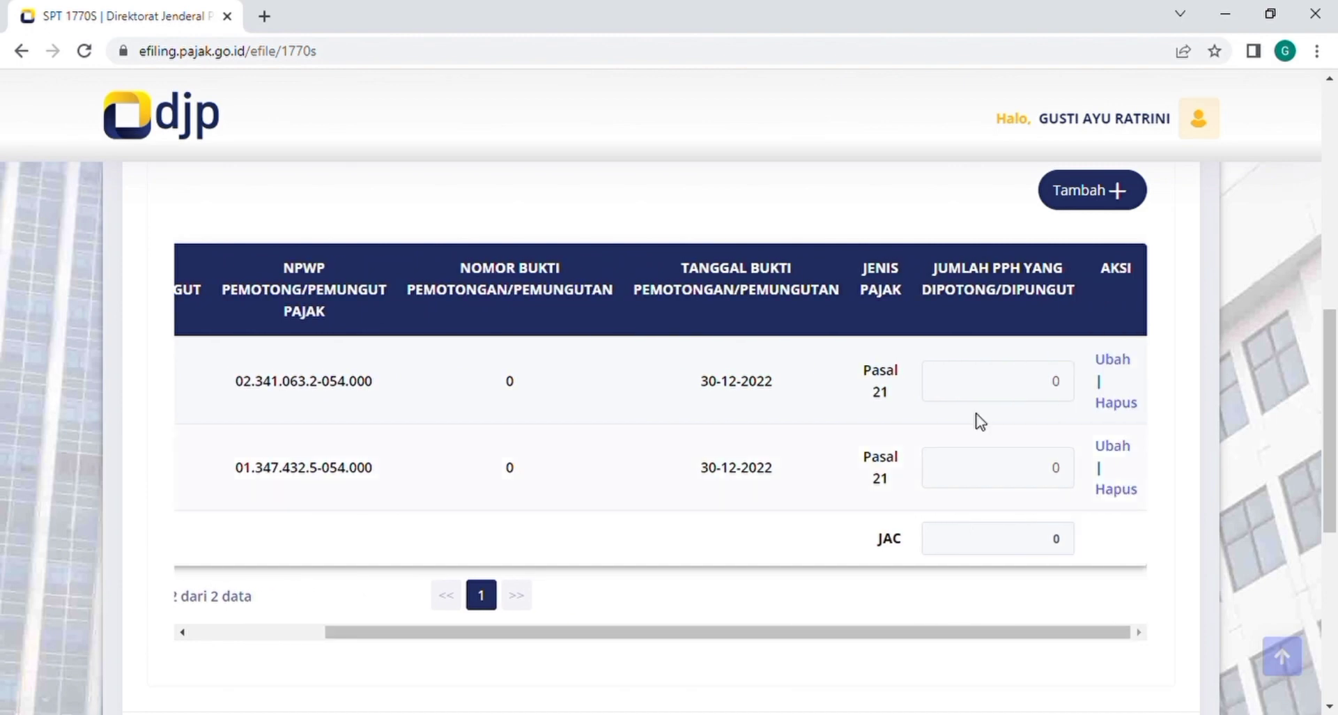
left_click(1090, 195)
left_click(744, 380)
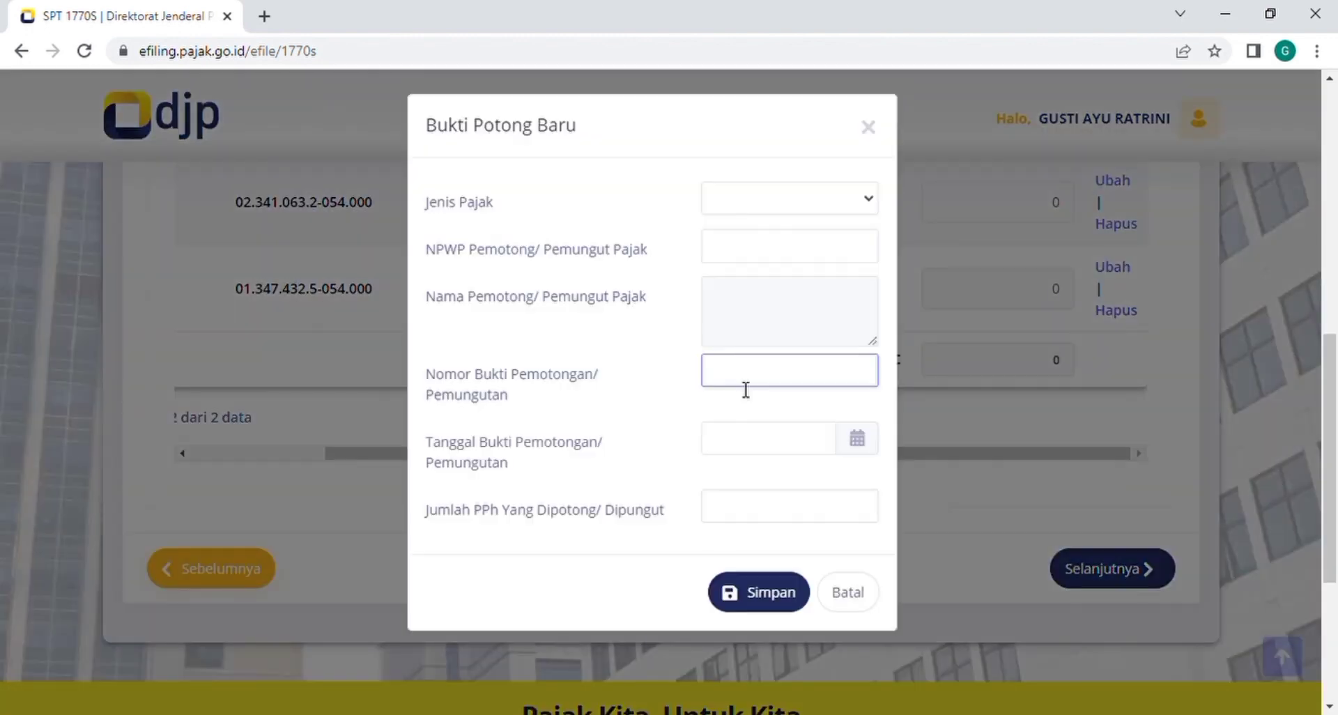
left_click(745, 451)
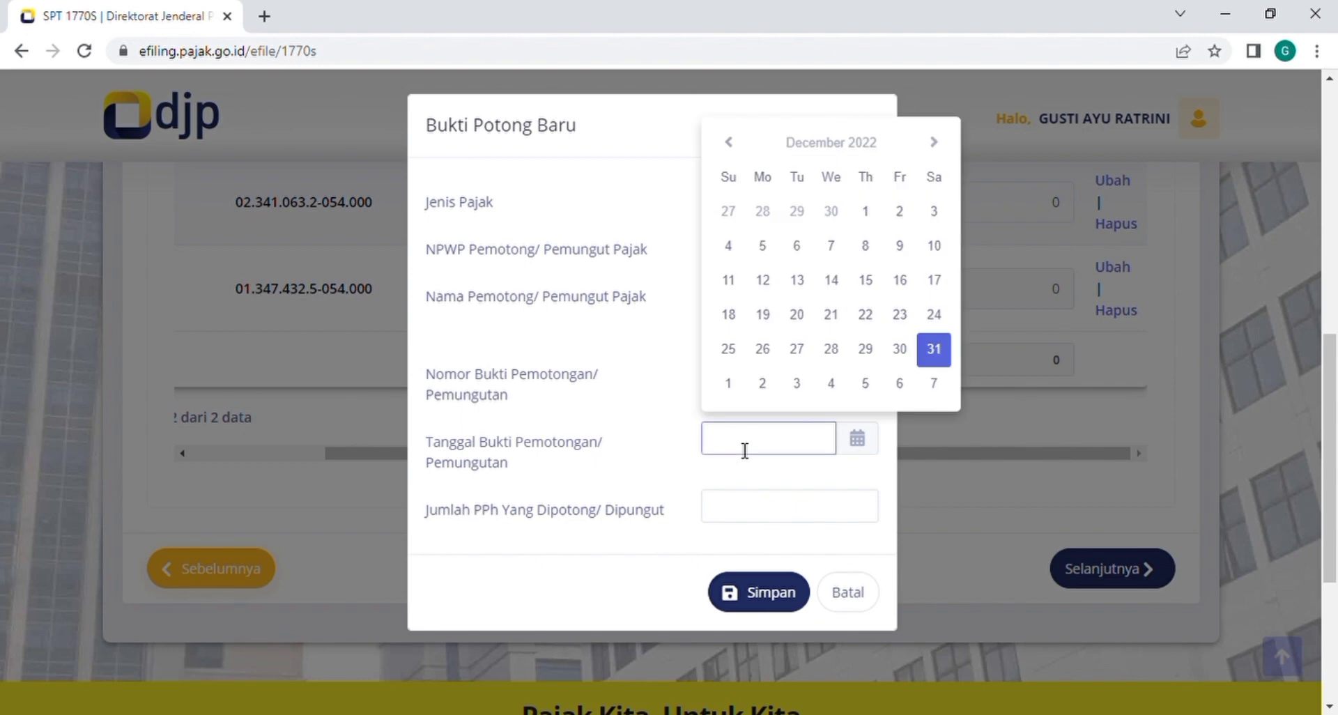
left_click(736, 539)
left_click(732, 522)
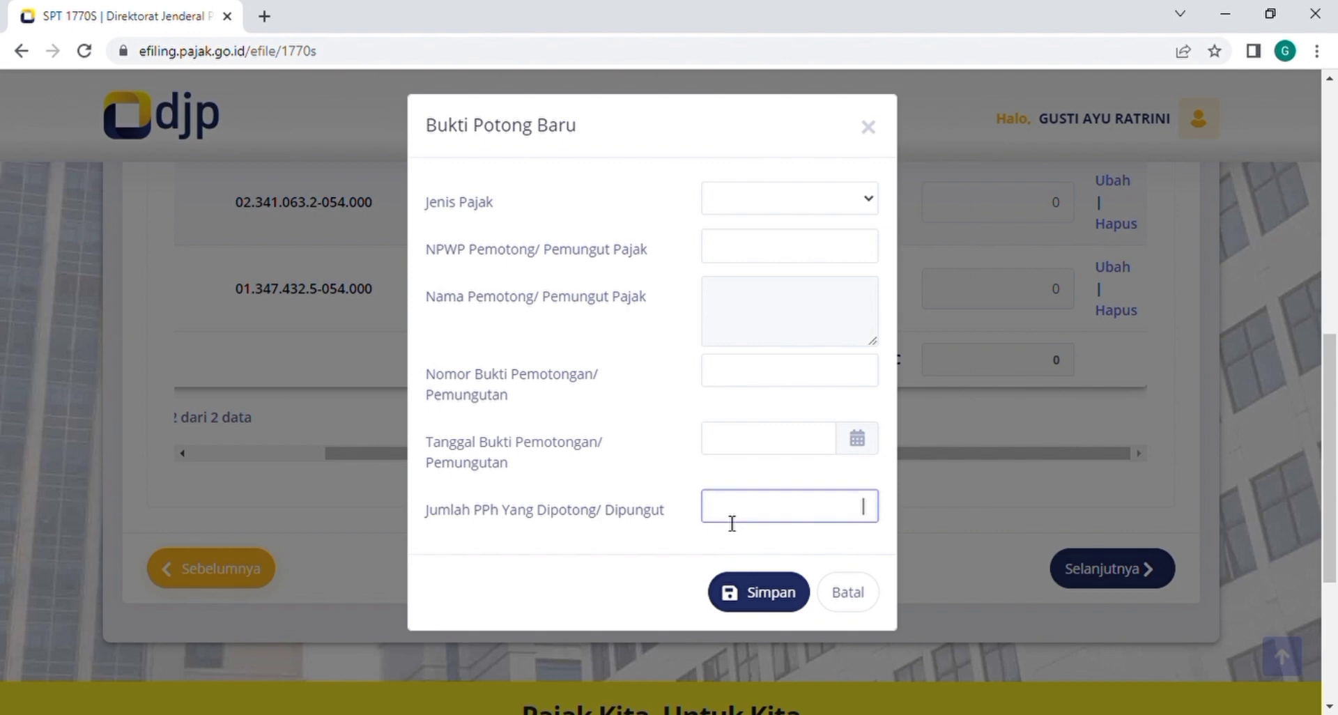
left_click(634, 589)
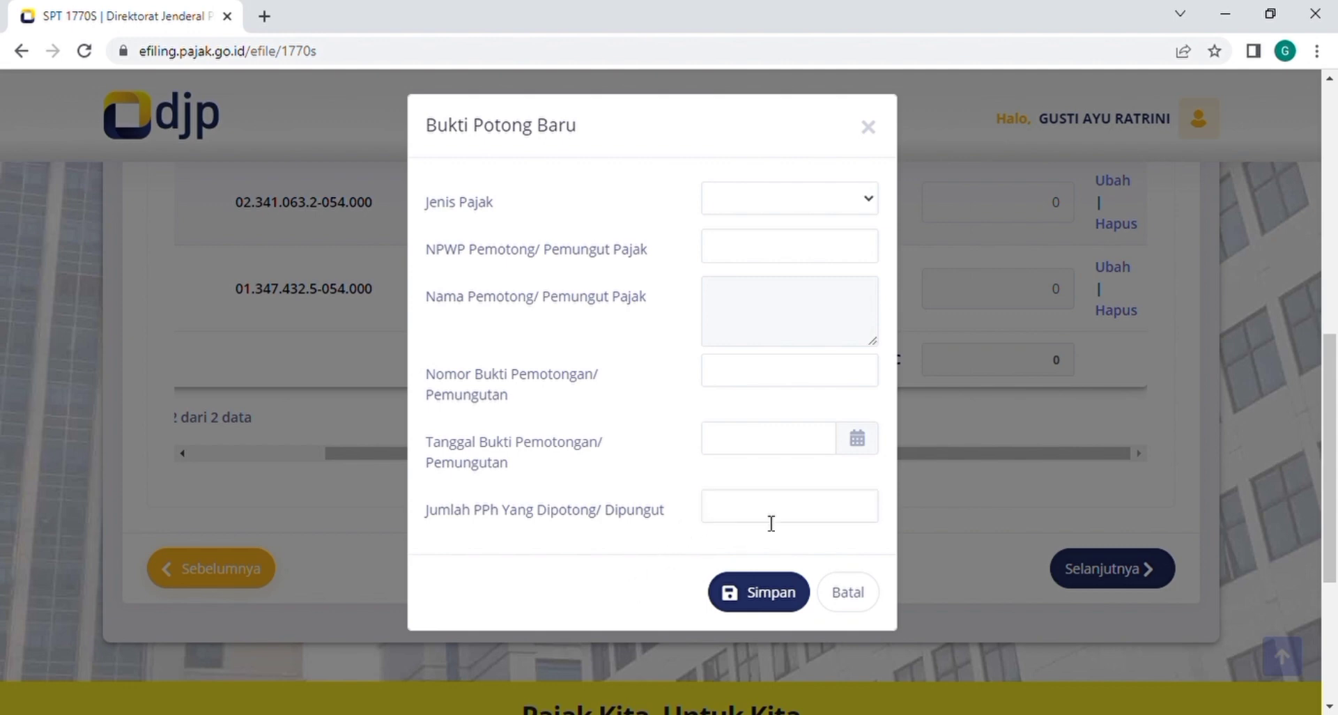
left_click(863, 514)
left_click(637, 566)
left_click(795, 209)
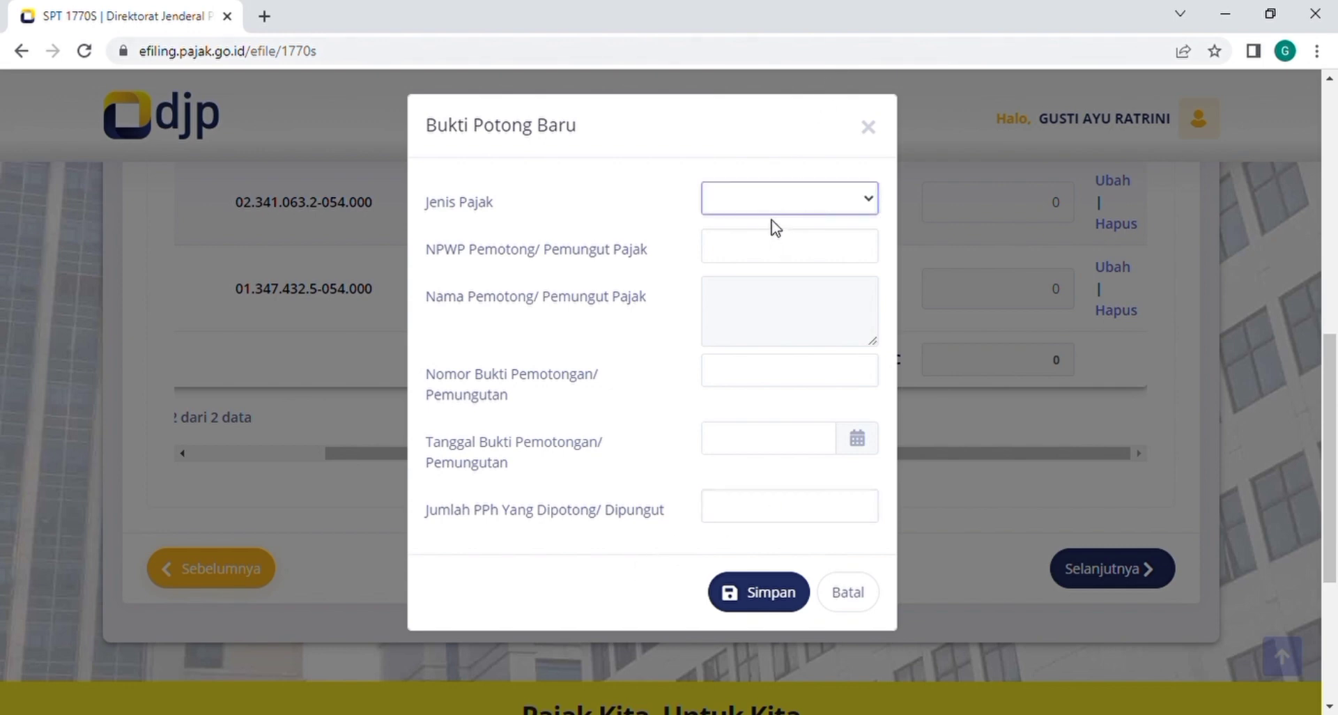
left_click(771, 227)
left_click(654, 180)
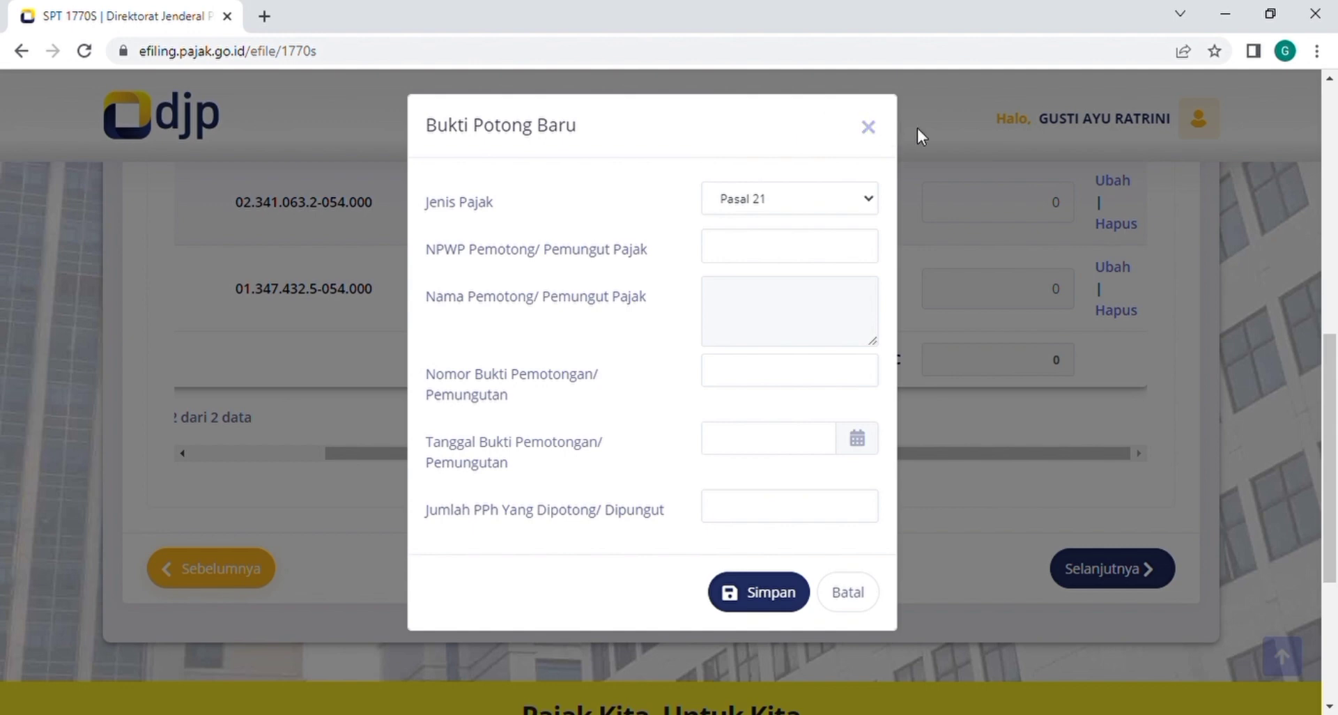
left_click(881, 126)
Step: Keep the Bagian C withholding slip list as it is and proceed to the Induk page
scroll(722, 429, "up", 3)
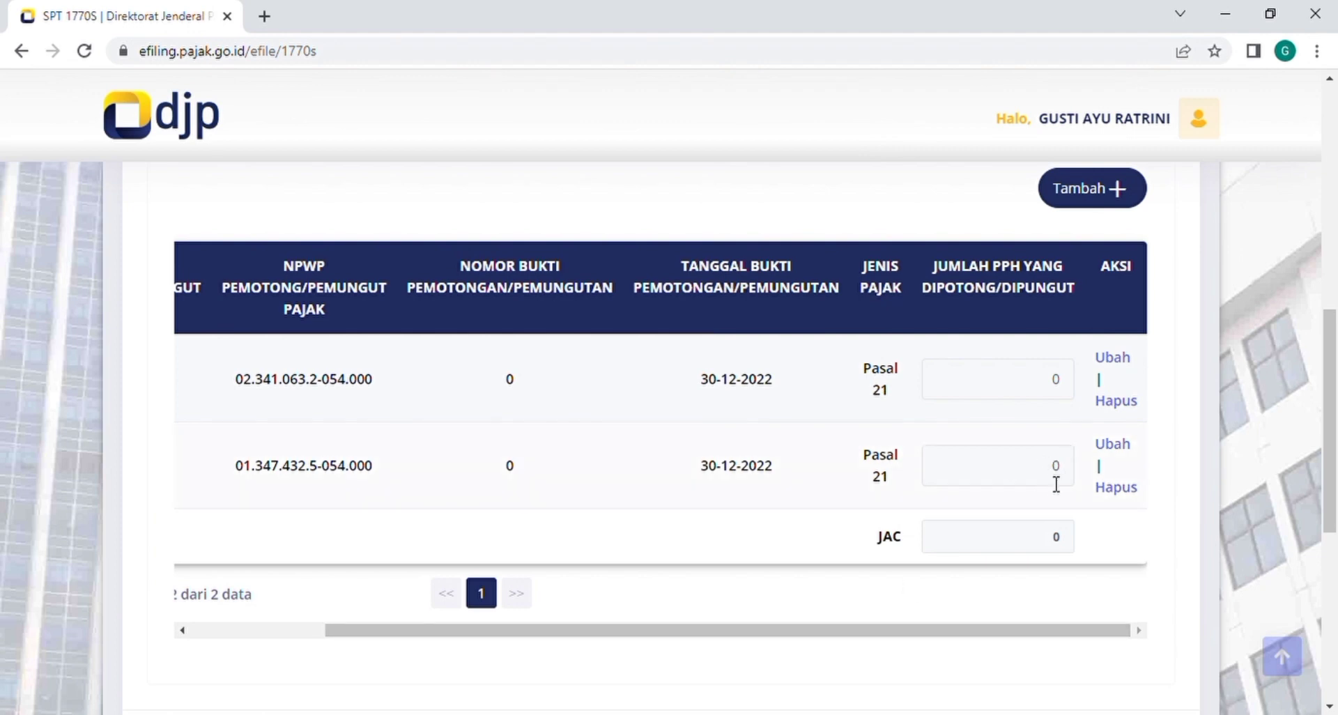
scroll(1057, 483, "down", 4)
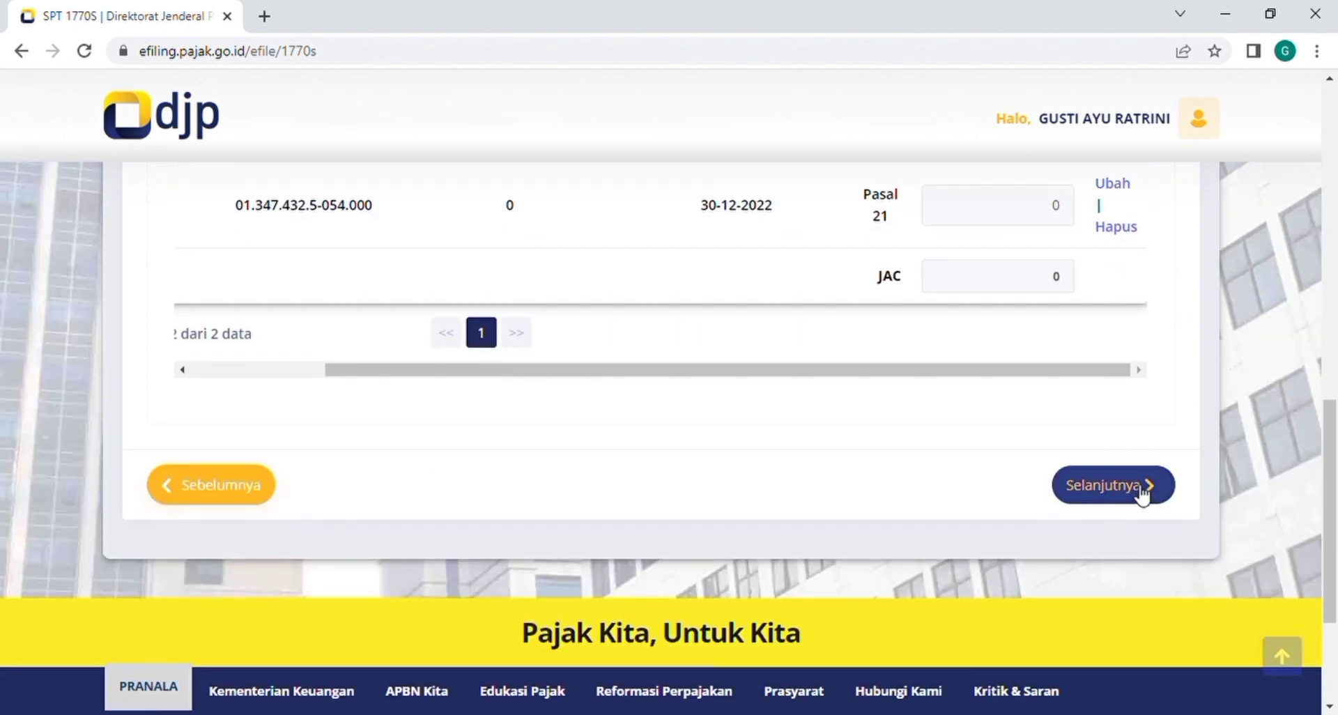
left_click(1143, 495)
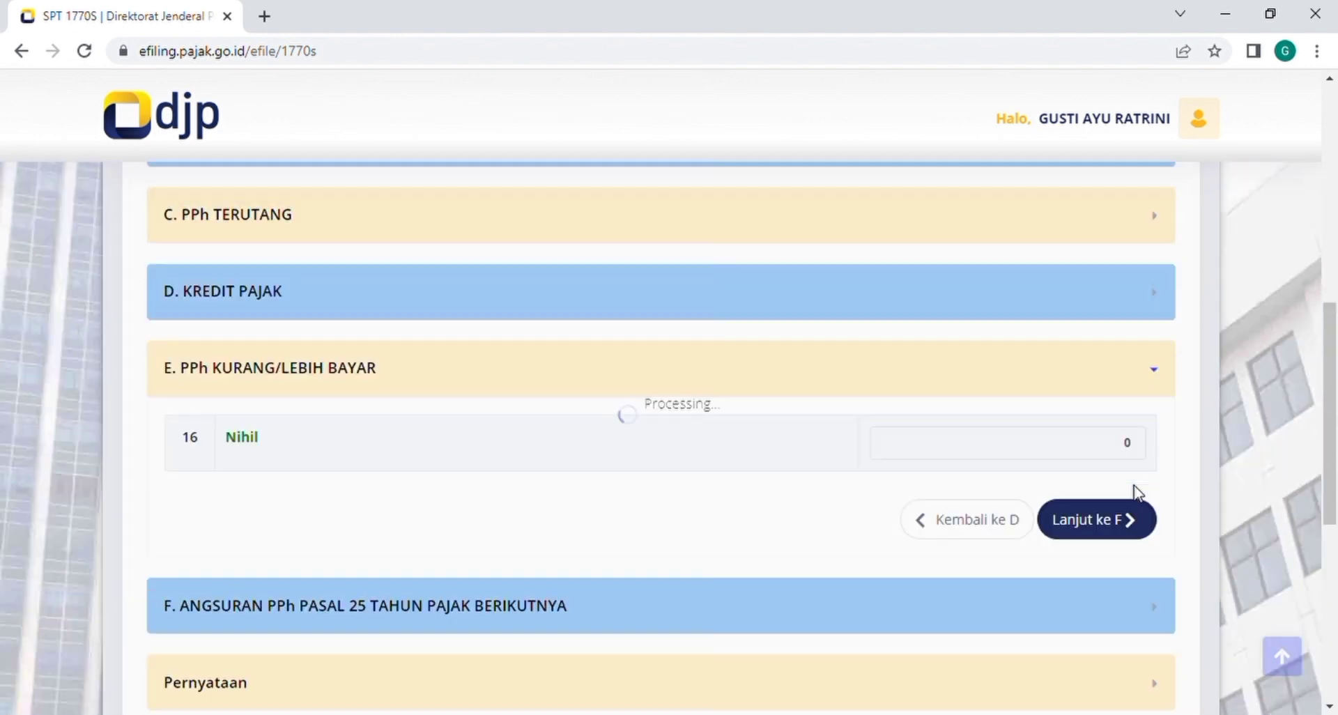
Step: Check the marital status in the Identitas section of the Induk page, keeping Tidak Kawin
scroll(1138, 493, "down", 4)
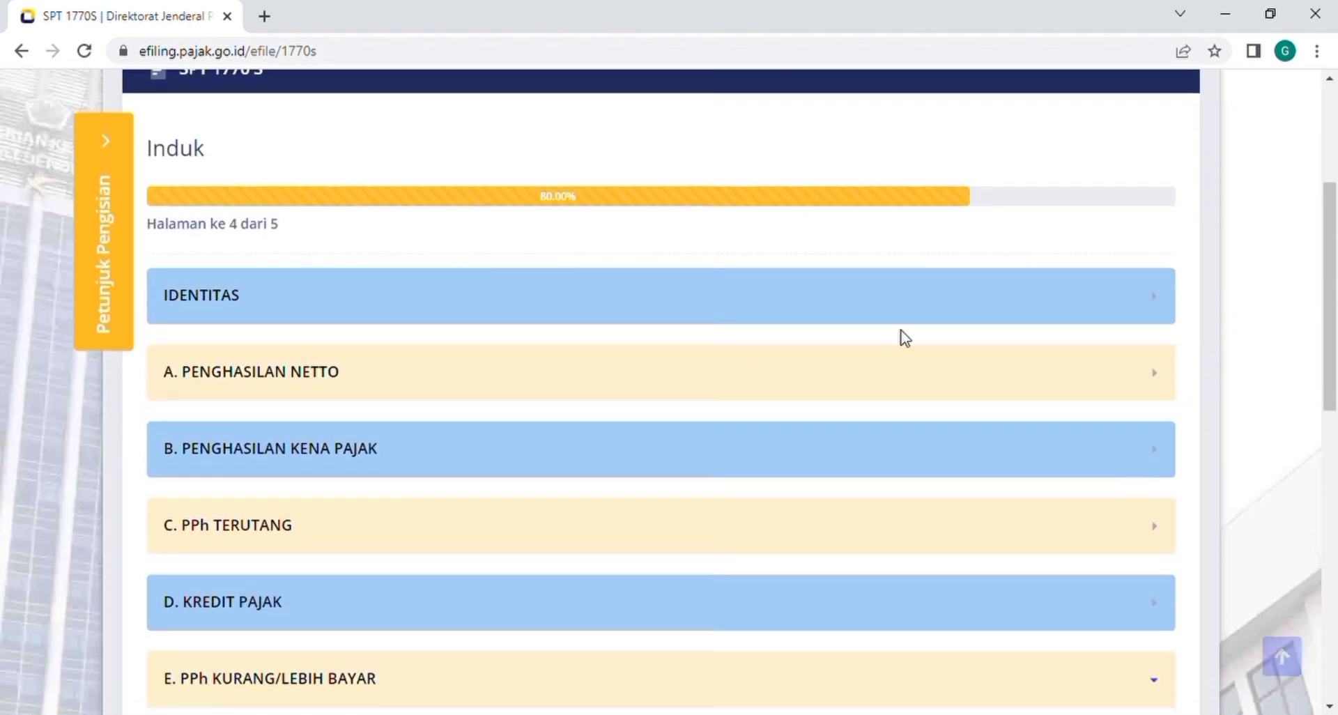
left_click(885, 312)
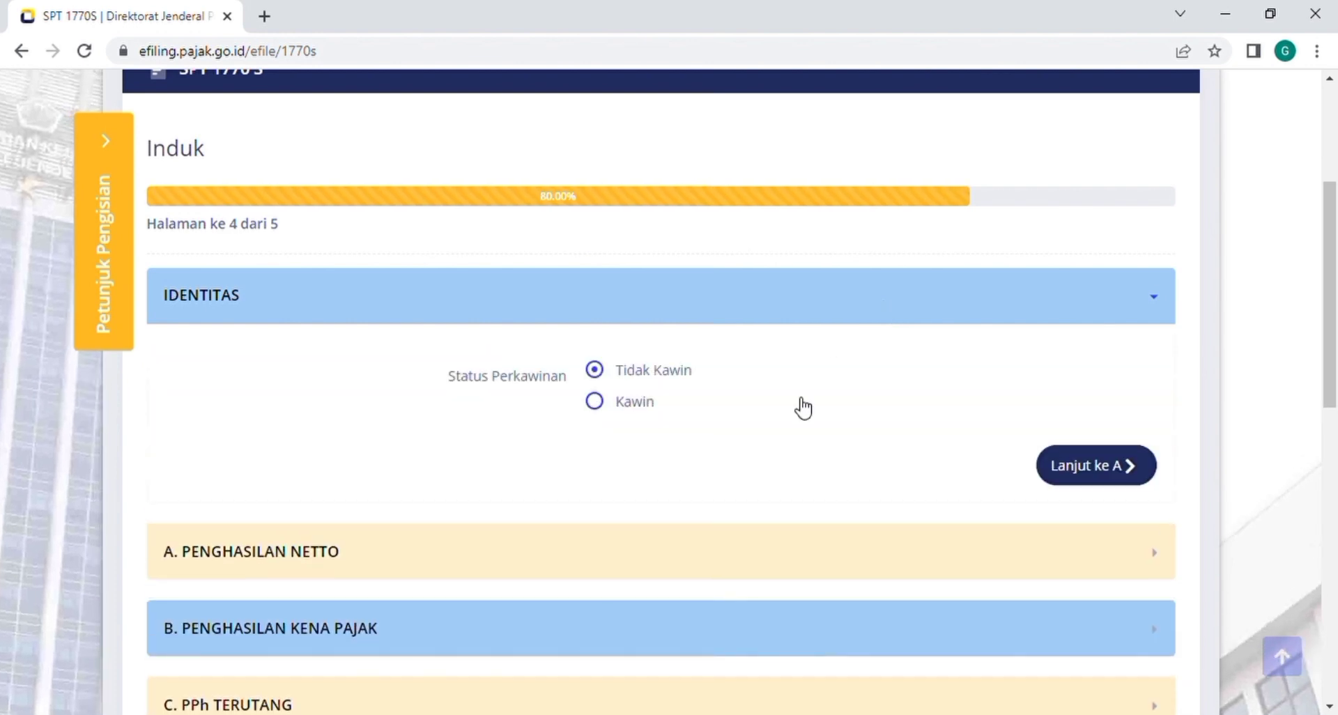
scroll(798, 406, "down", 1)
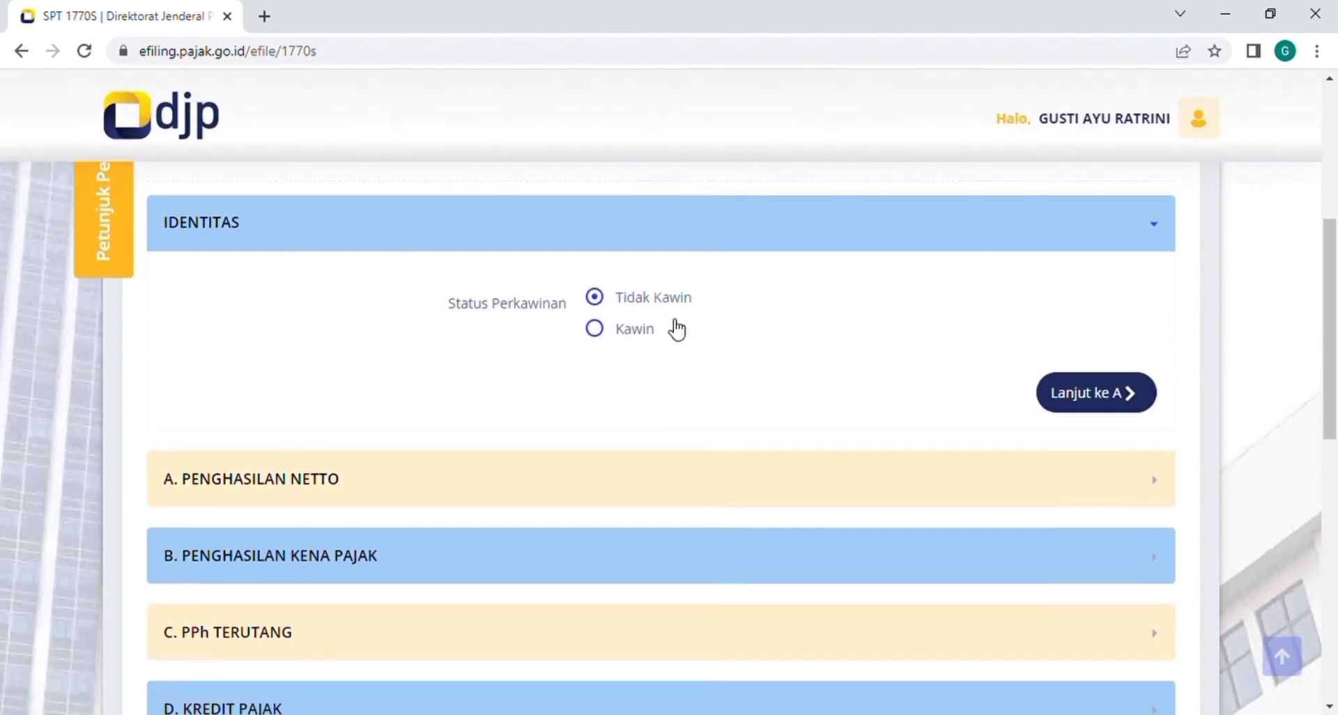
scroll(675, 329, "down", 1)
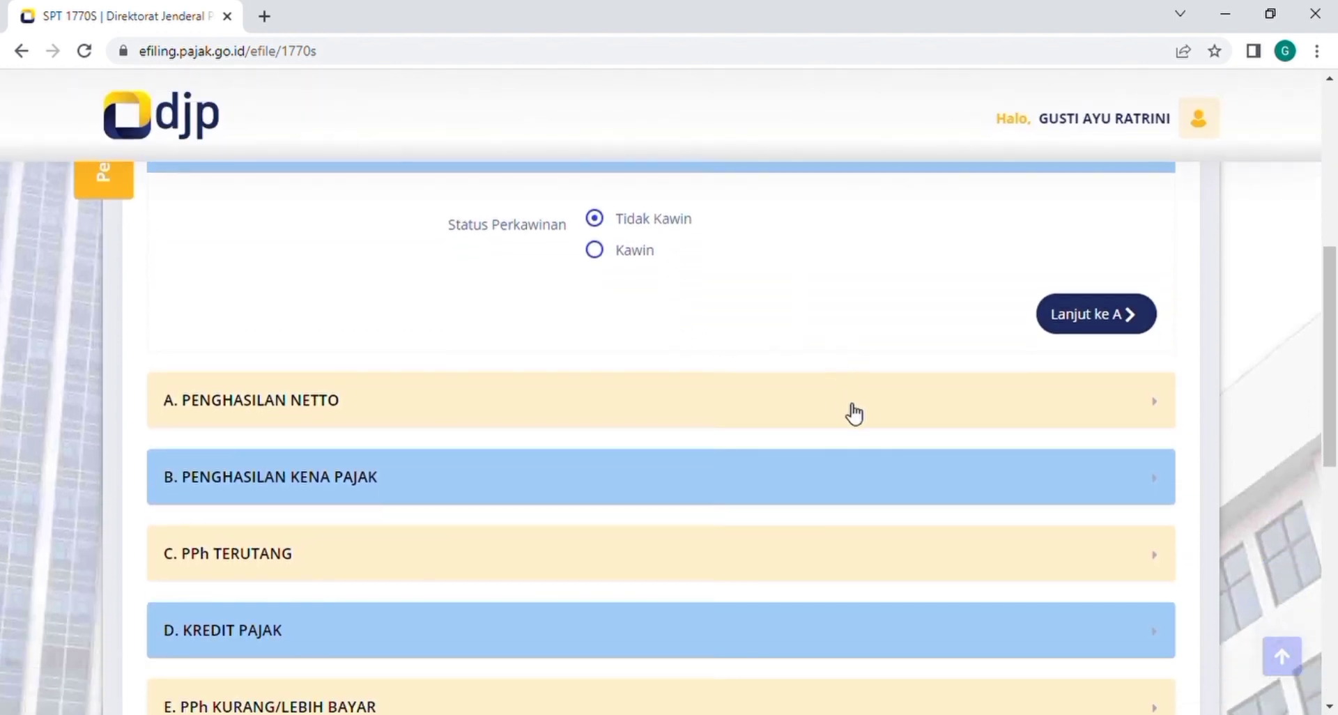
Step: Review the net income and zakat amounts in section A. Penghasilan Netto, leaving them at 0
left_click(614, 390)
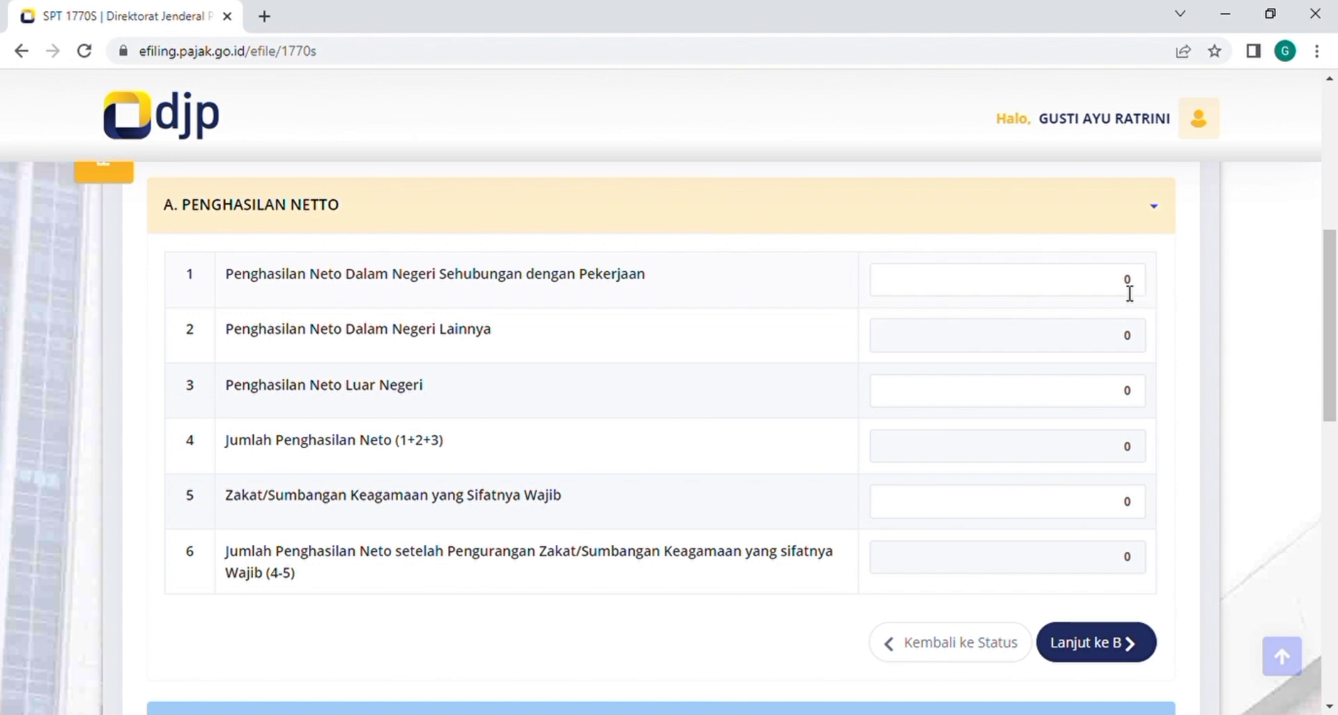
scroll(1130, 294, "down", 1)
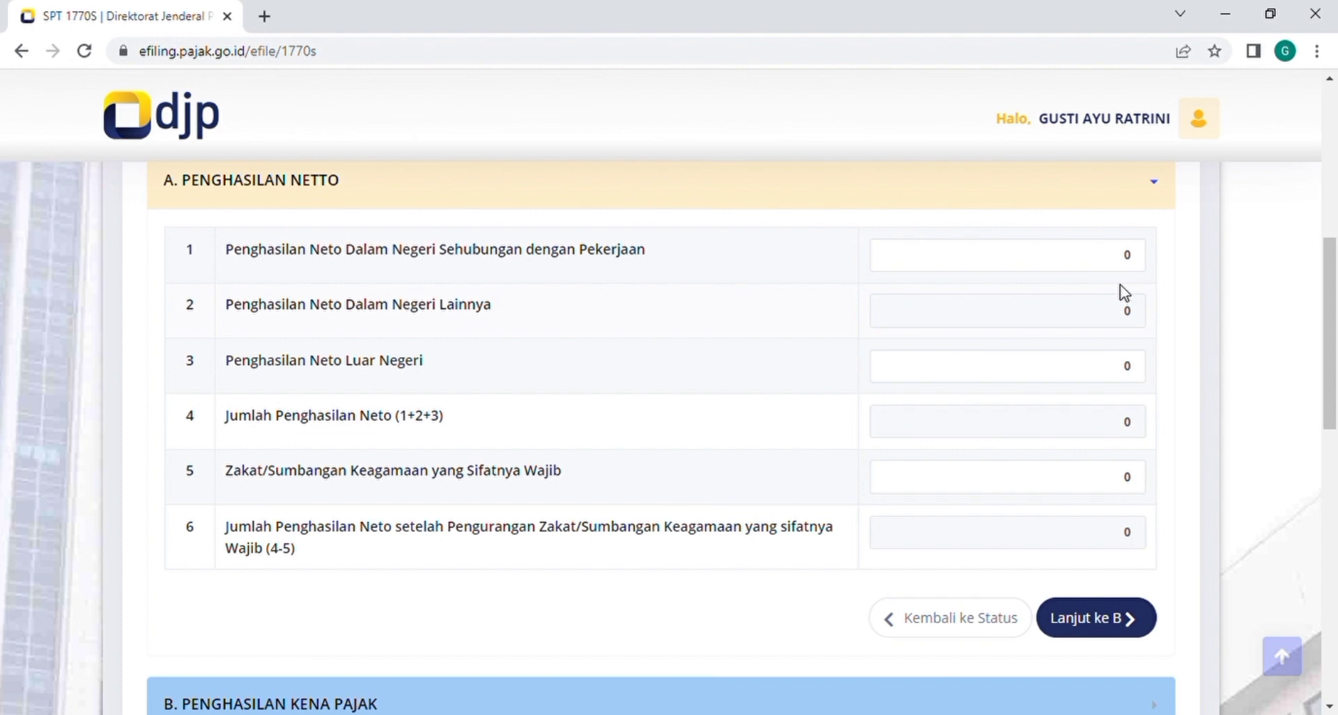
scroll(1124, 292, "down", 2)
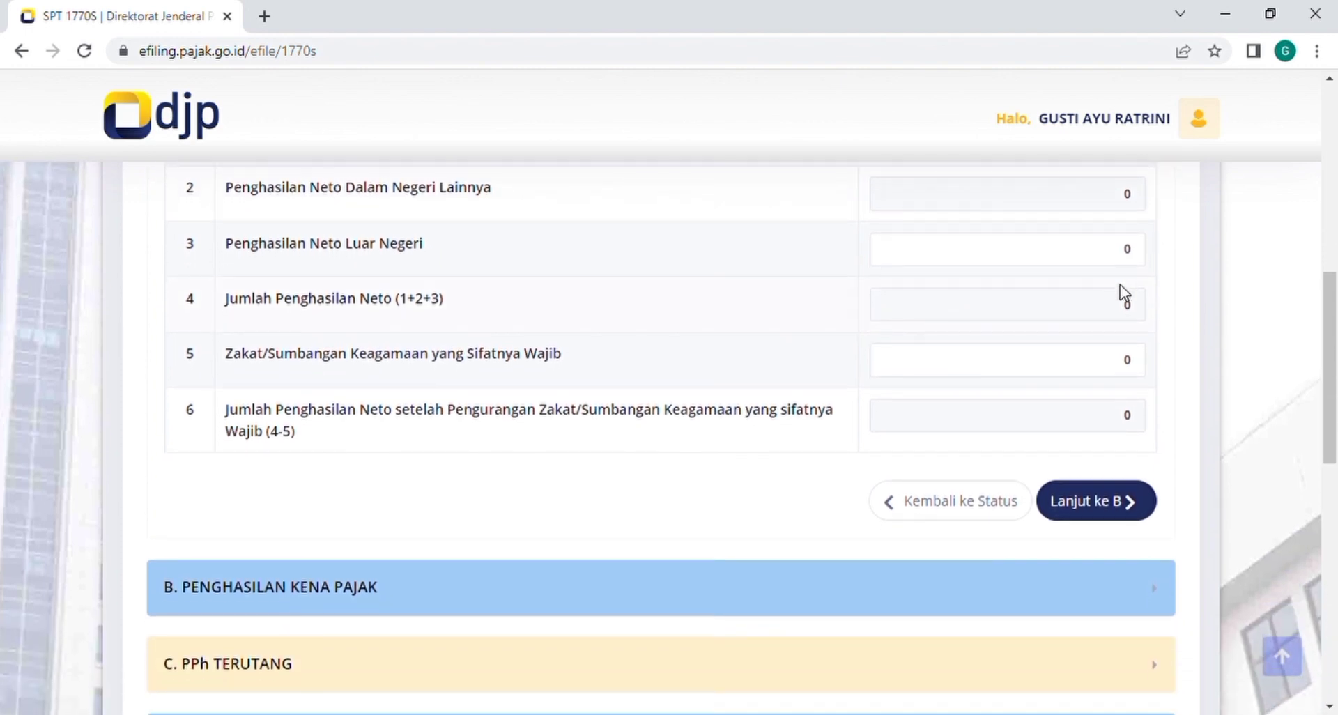
scroll(1124, 293, "up", 1)
scroll(1124, 292, "down", 4)
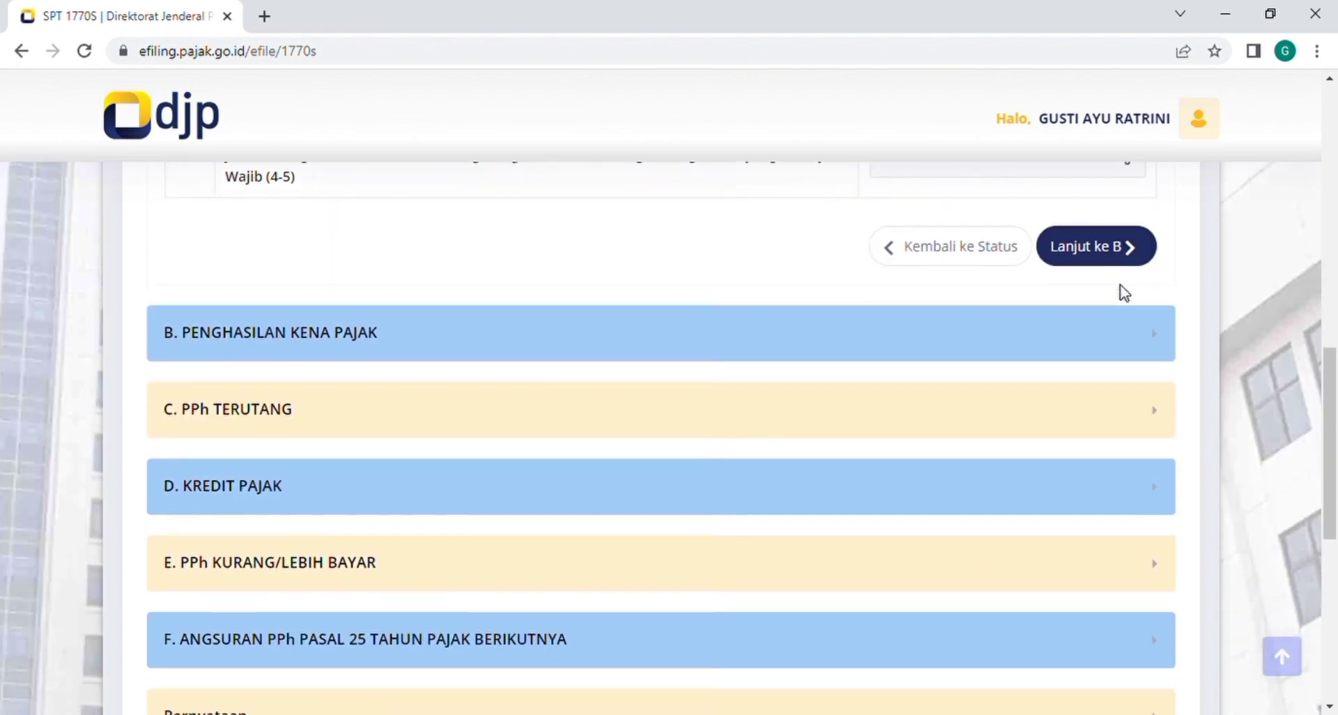
Step: Check the PTKP status and number of dependents in section B. Penghasilan Kena Pajak, keeping Tidak Kawin/TK with 0 dependents
left_click(840, 354)
scroll(847, 359, "up", 4)
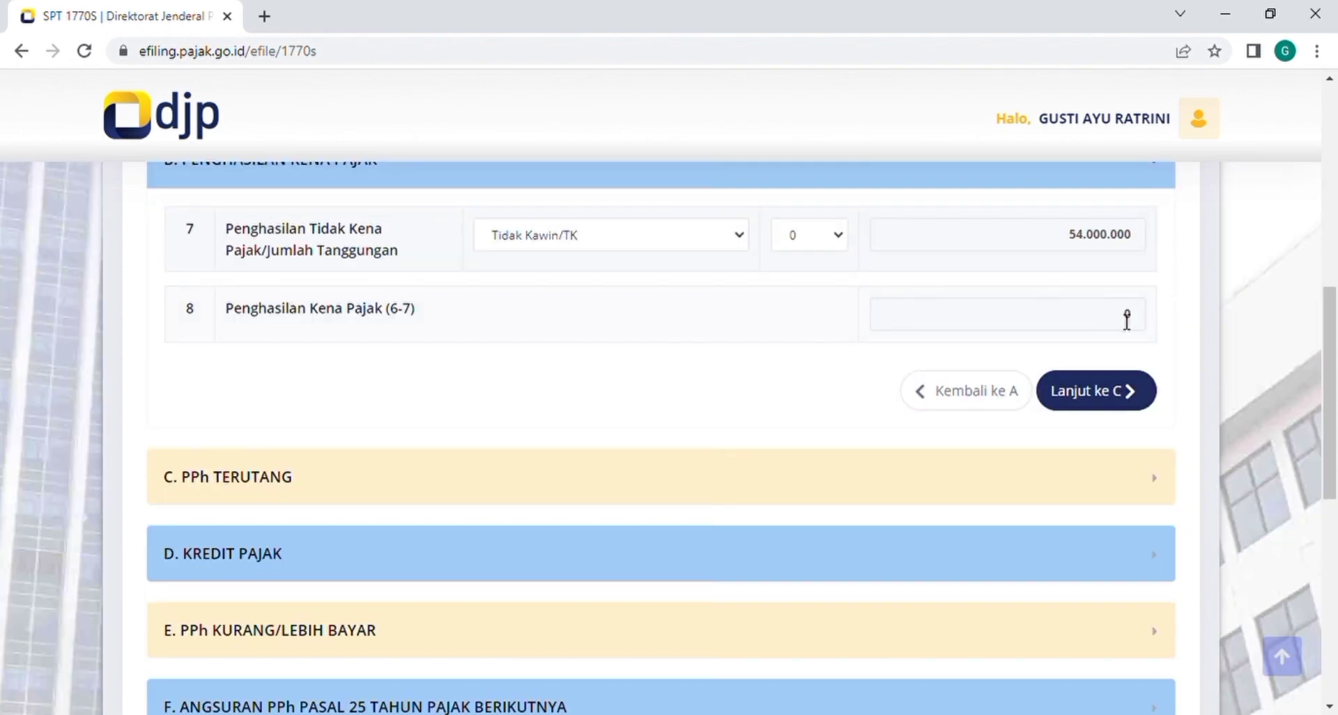
scroll(830, 363, "down", 1)
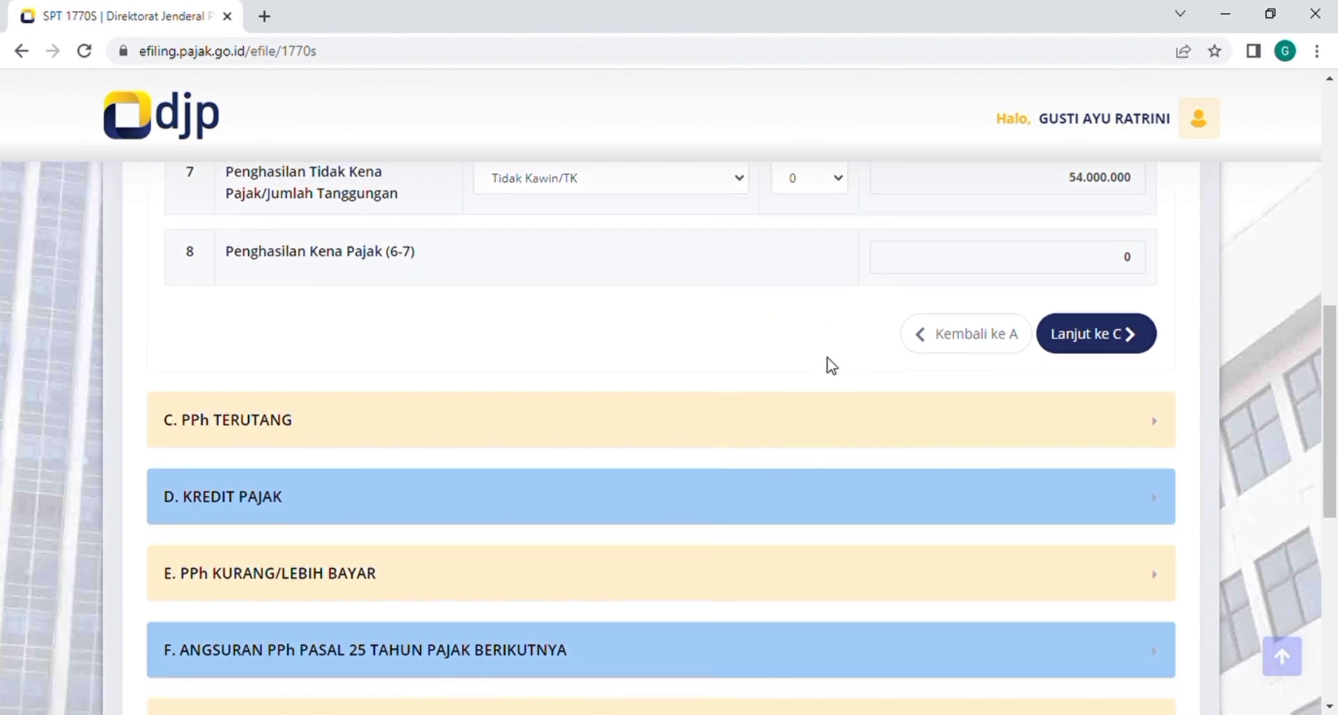
Step: Review the tax due, tax credit and under- or overpayment amounts in sections C, D and E of the Induk page
left_click(737, 439)
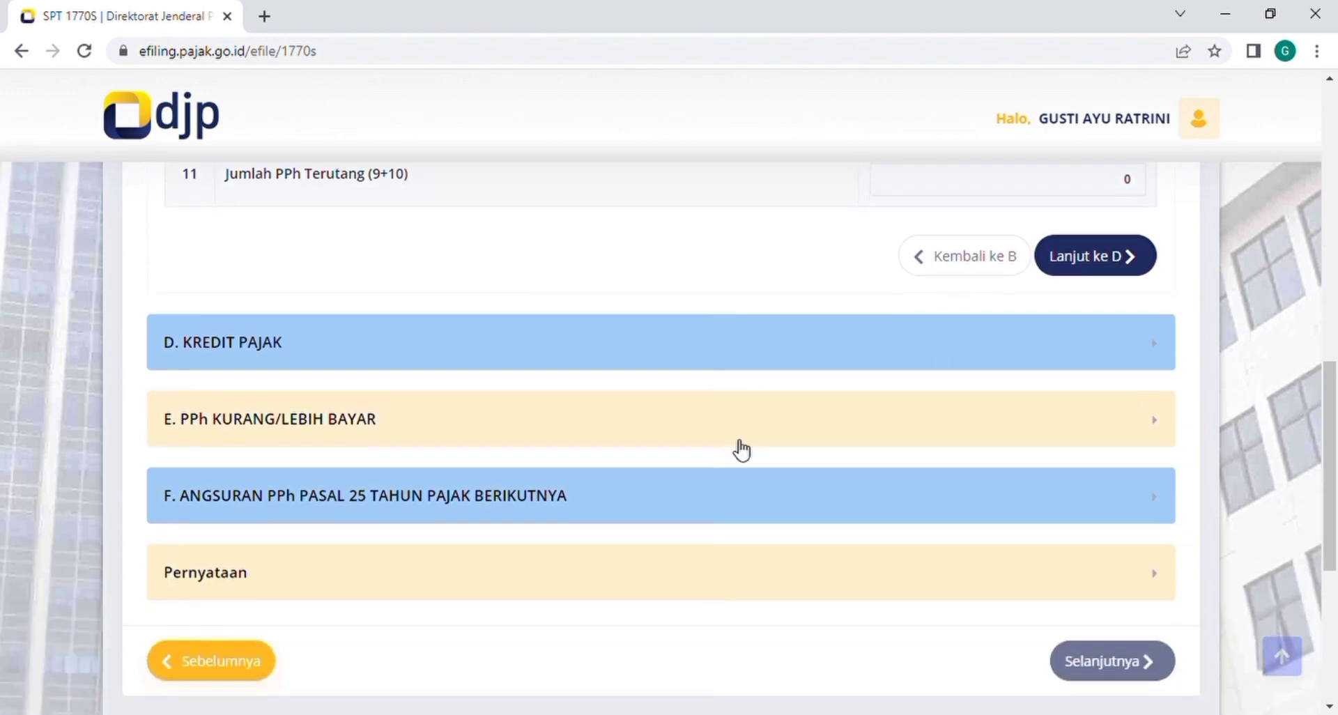
left_click(722, 355)
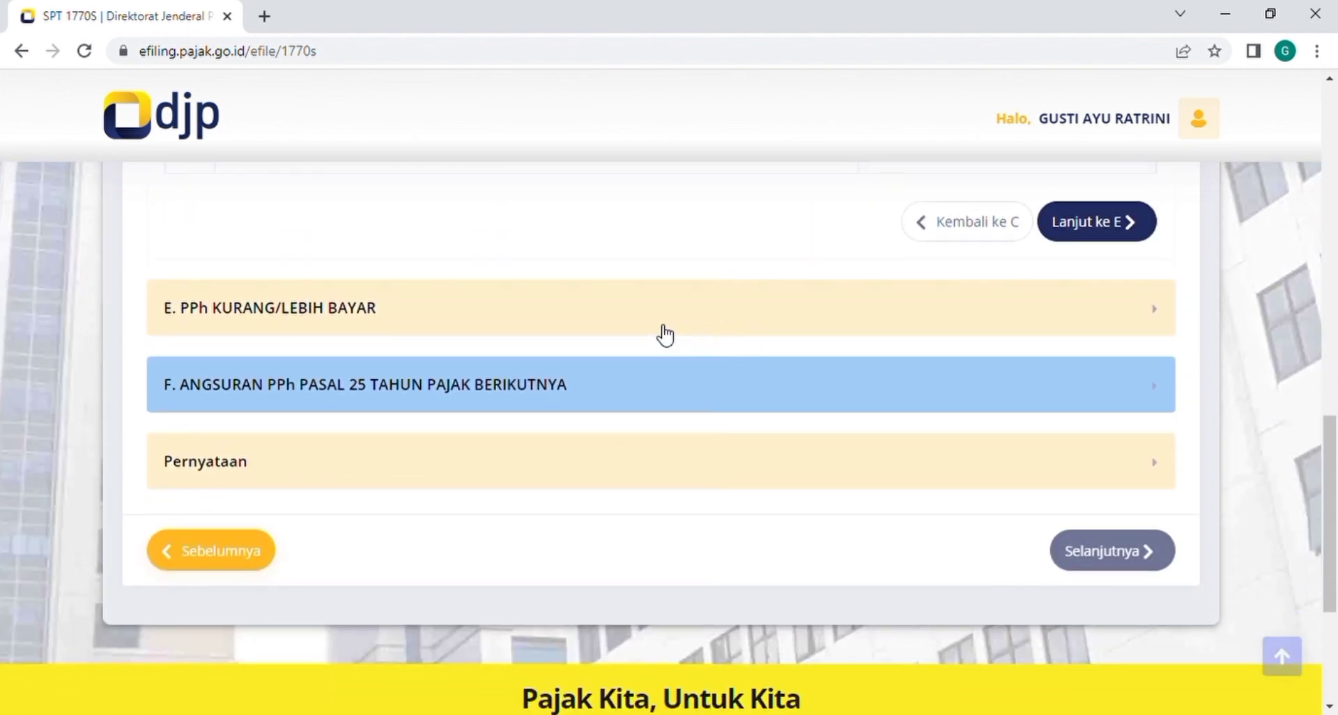
left_click(652, 332)
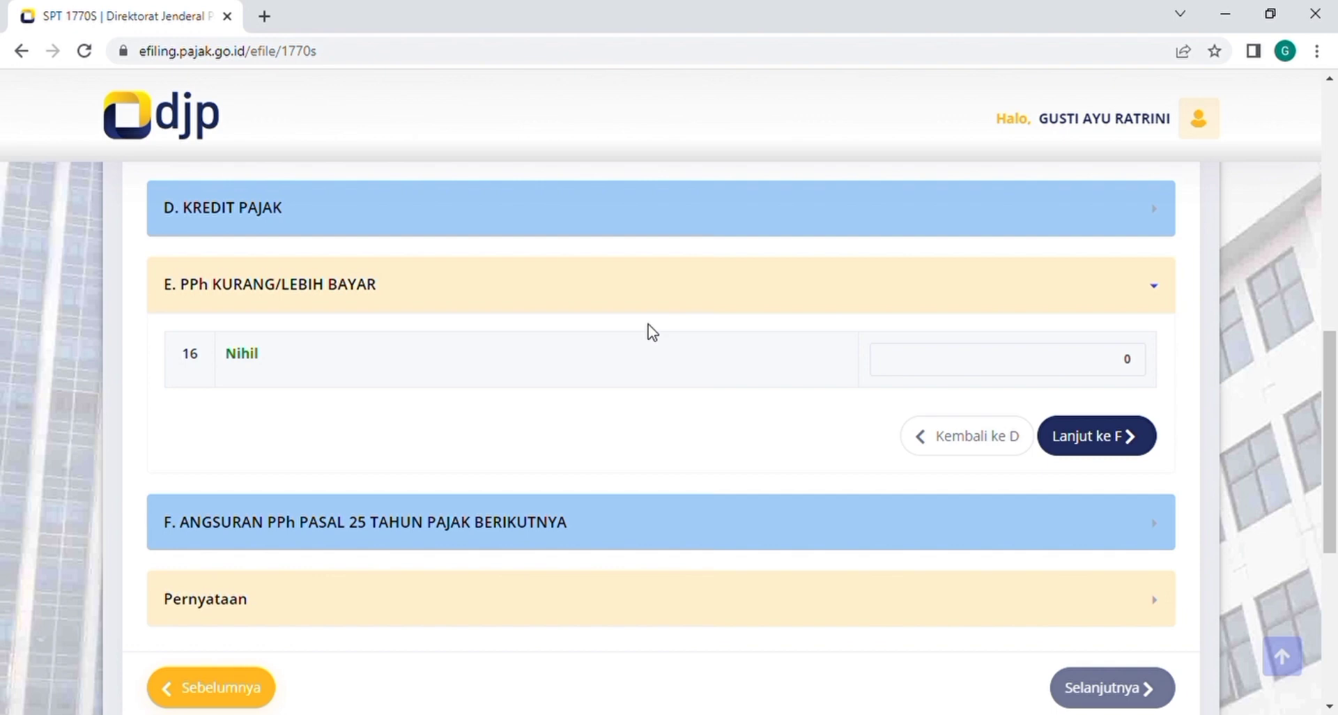
scroll(649, 329, "down", 2)
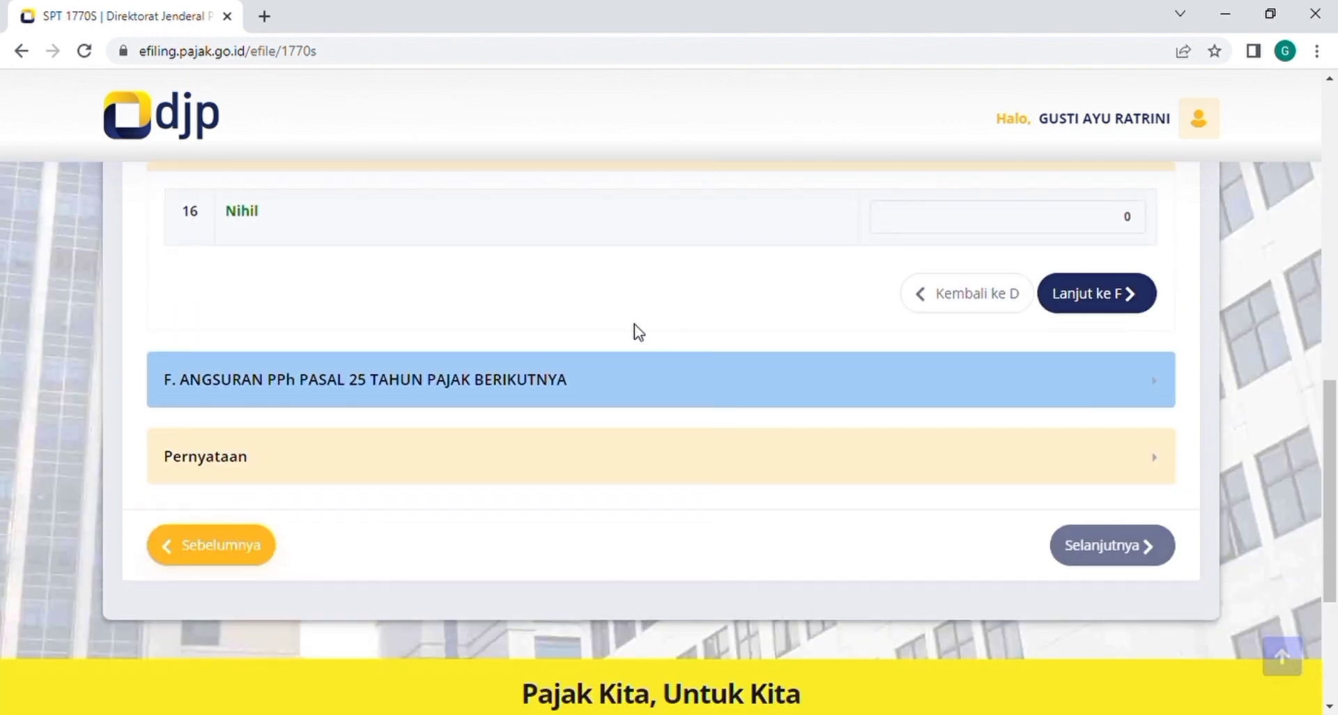
Step: Agree to the Pernyataan declaration with Setuju and proceed to the submission page of the return
left_click(436, 465)
scroll(427, 460, "down", 2)
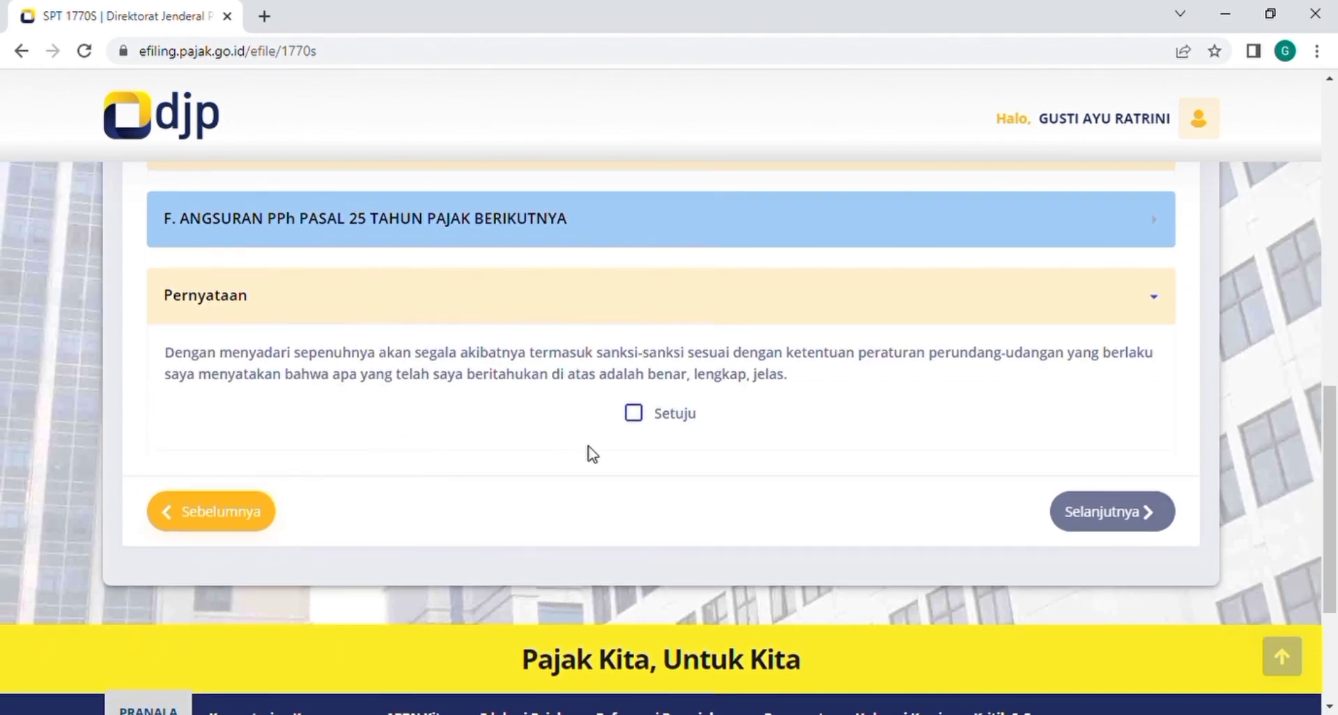
left_click(640, 416)
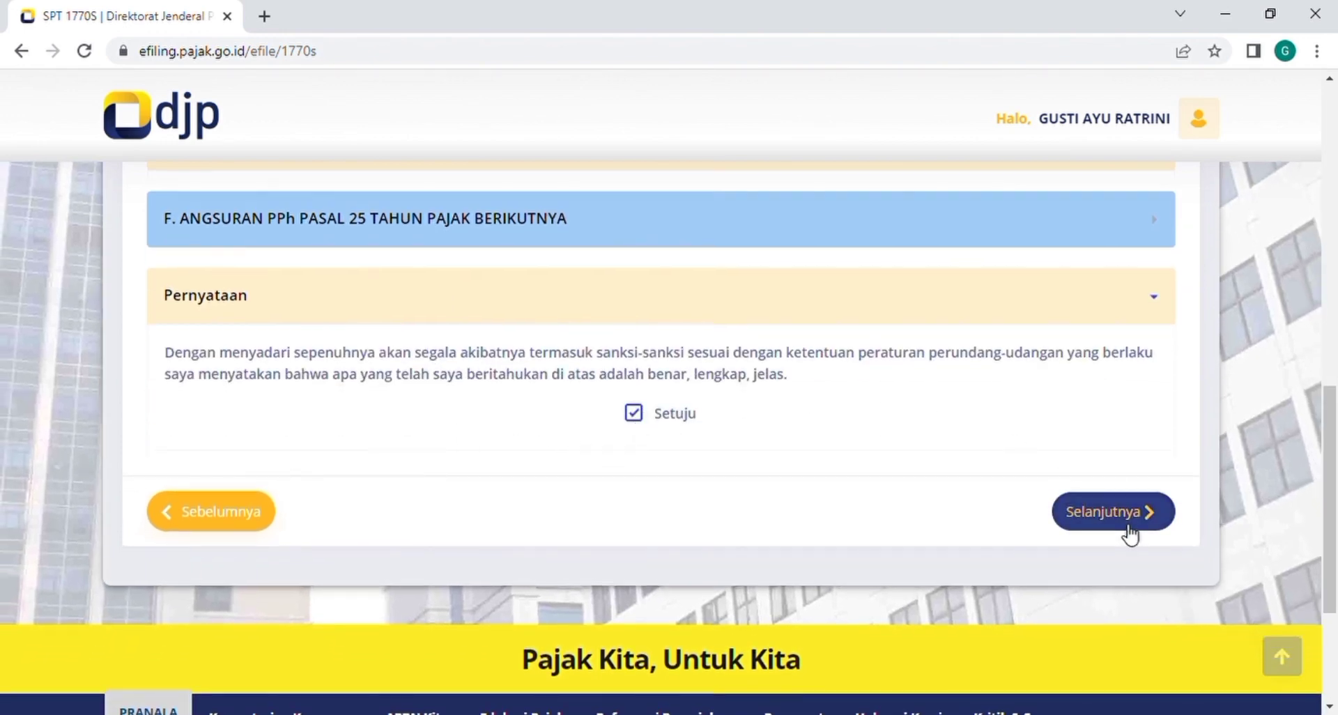
left_click(1113, 512)
Step: Review the SPT summary and the verification code delivery options, dismissing them without requesting a code or submitting the return
scroll(1124, 533, "down", 2)
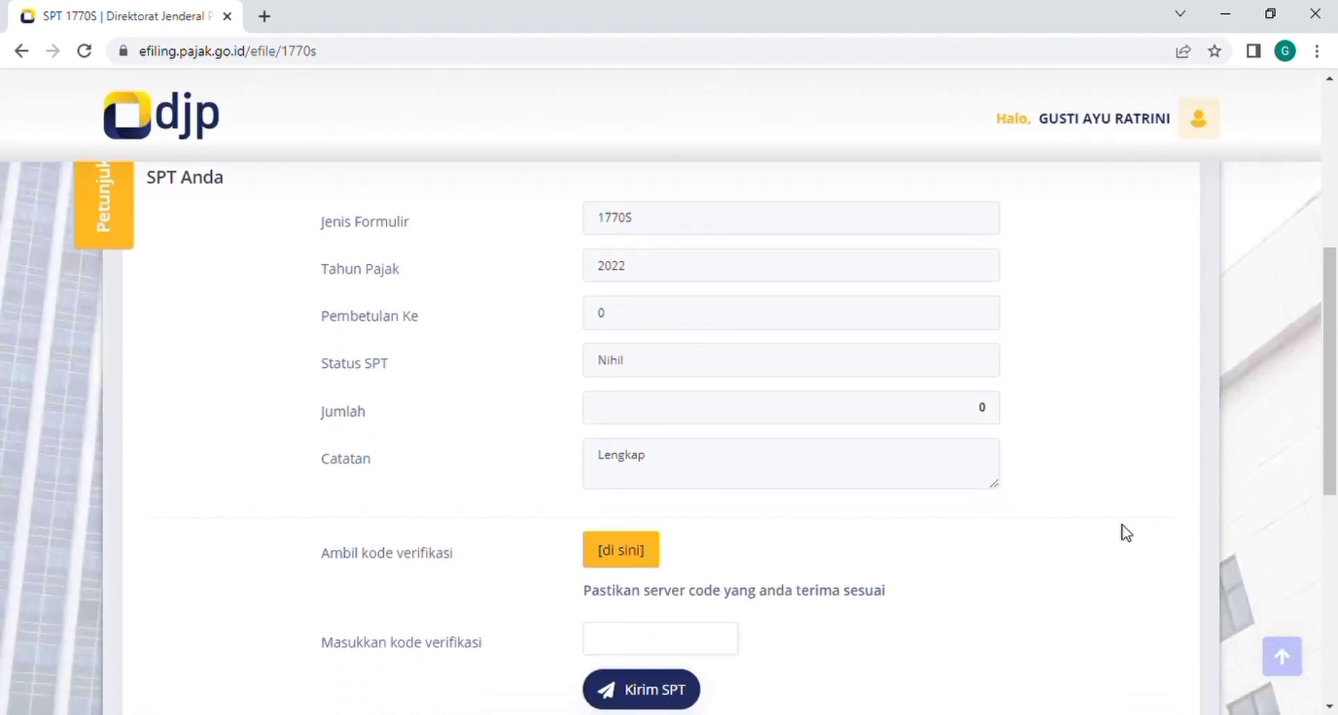
scroll(1126, 532, "down", 2)
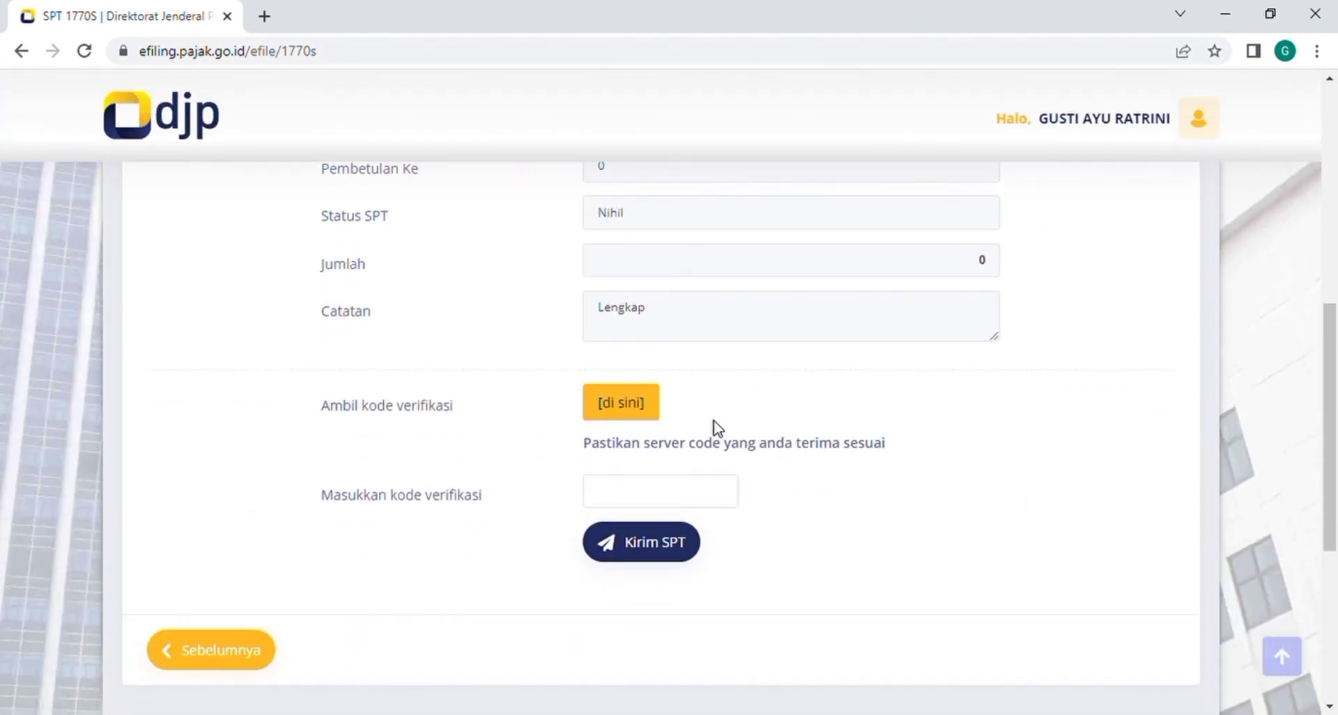
left_click(645, 403)
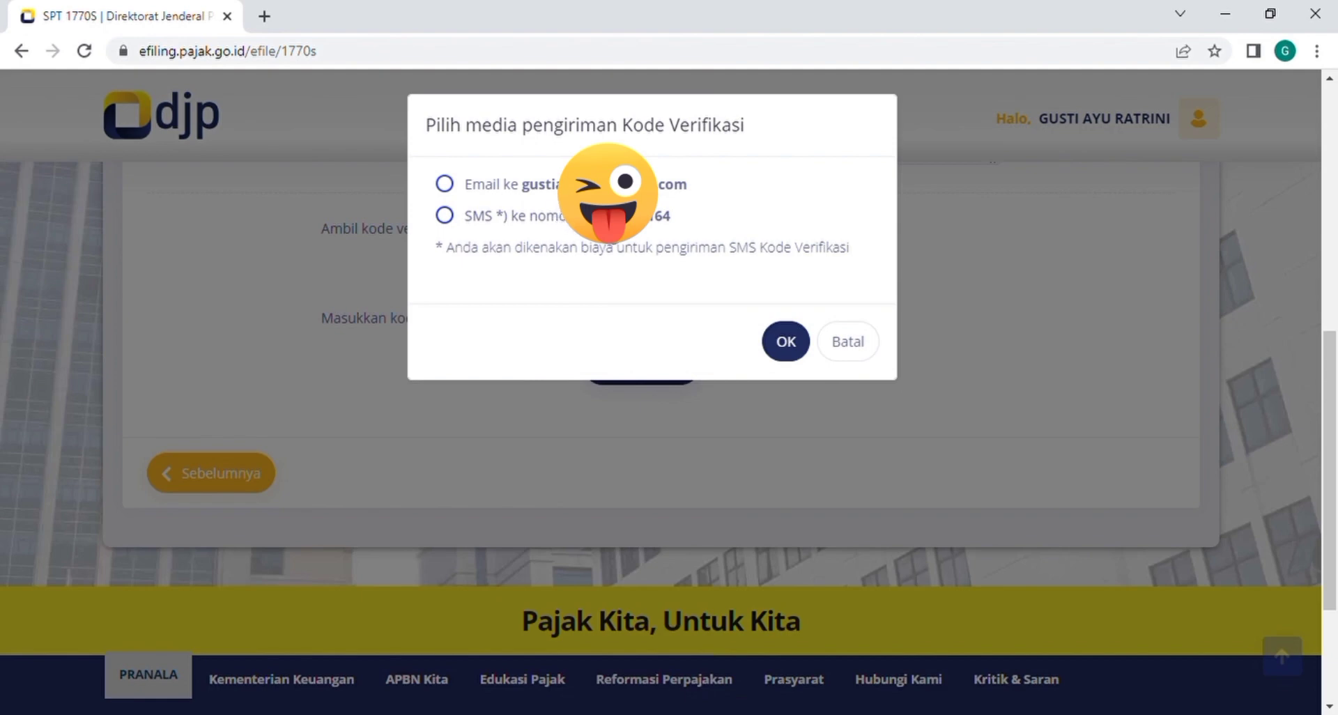
left_click(849, 343)
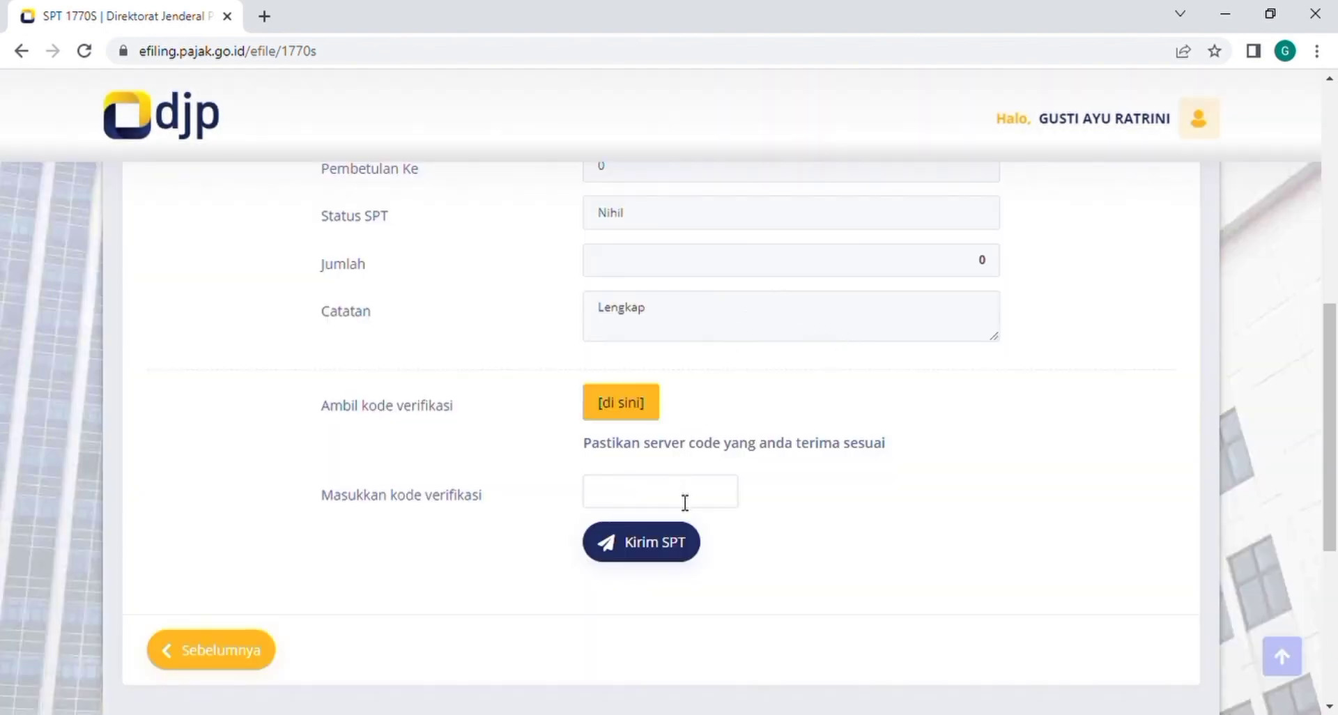
left_click(683, 496)
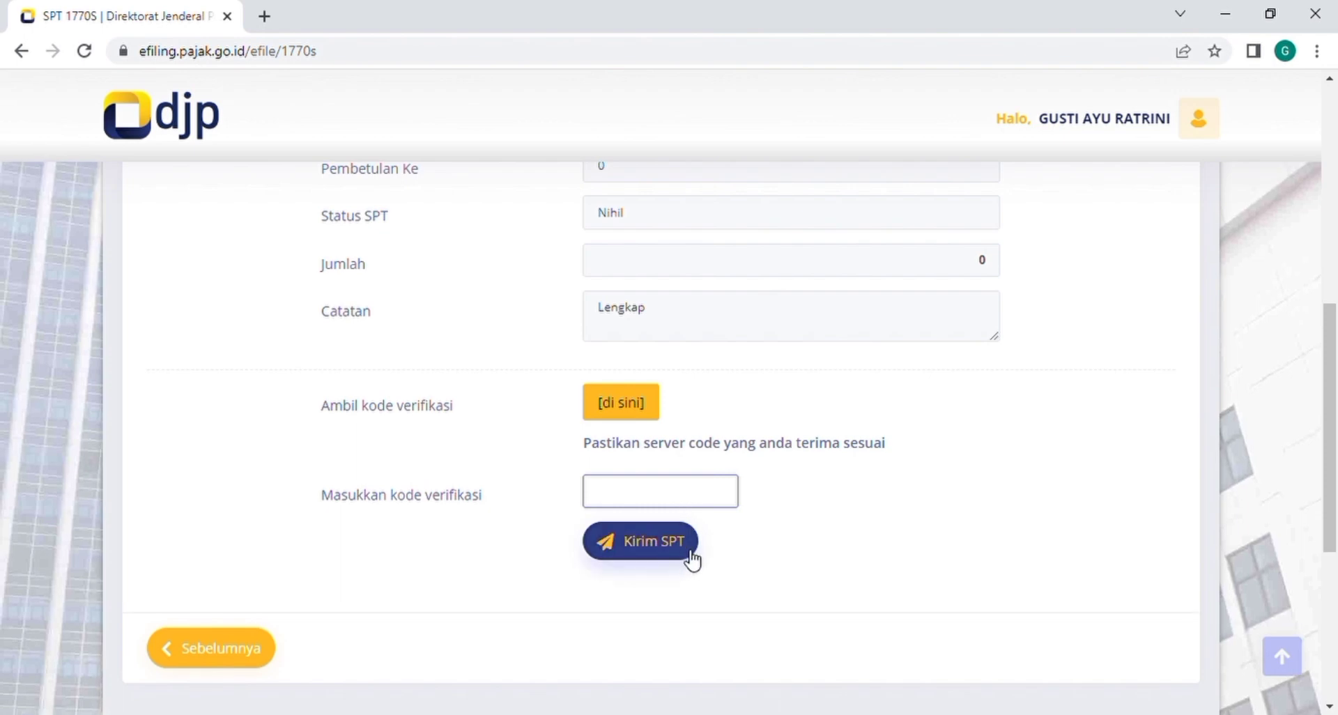
left_click(919, 515)
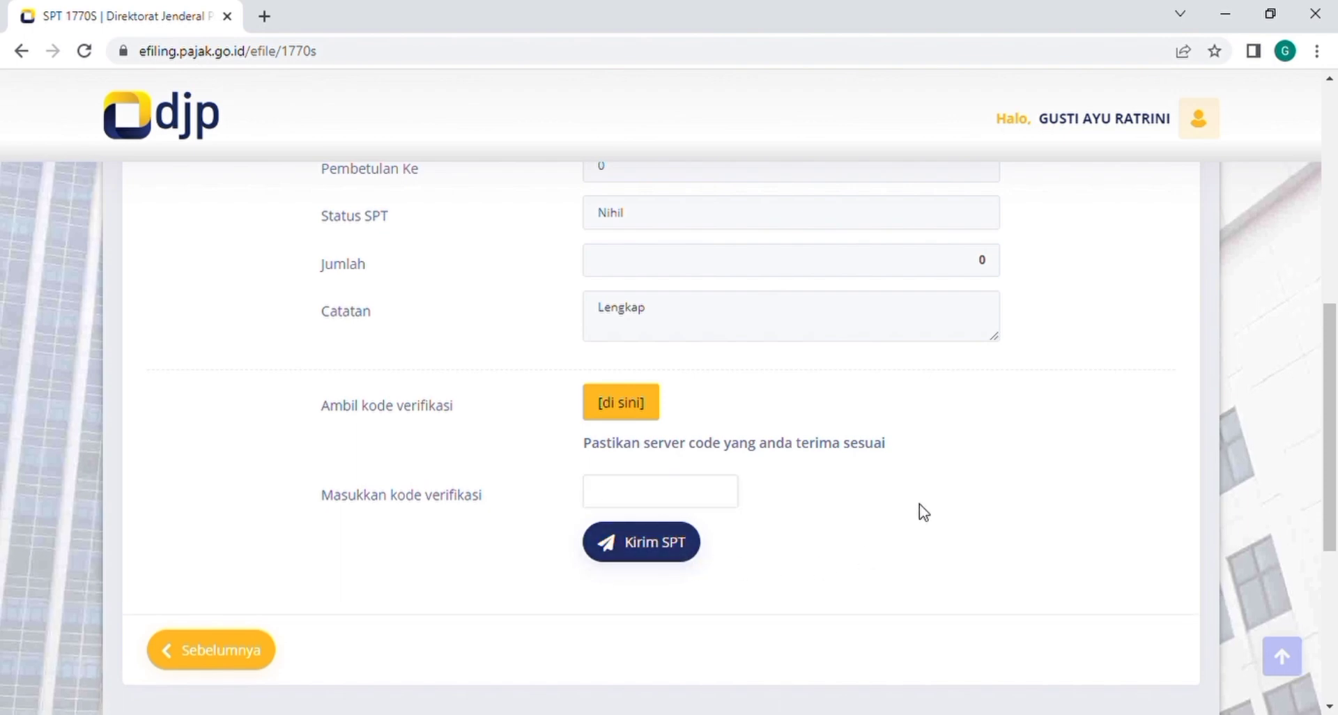